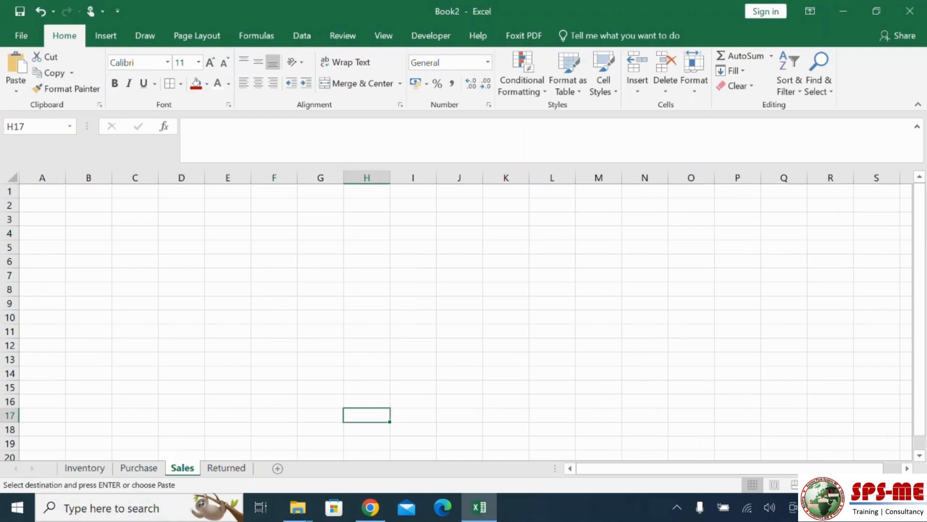
# - Paste the copied purchase title and header row into the Sales sheet starting at cell A1
pyautogui.click(42, 191)
pyautogui.press('Return')
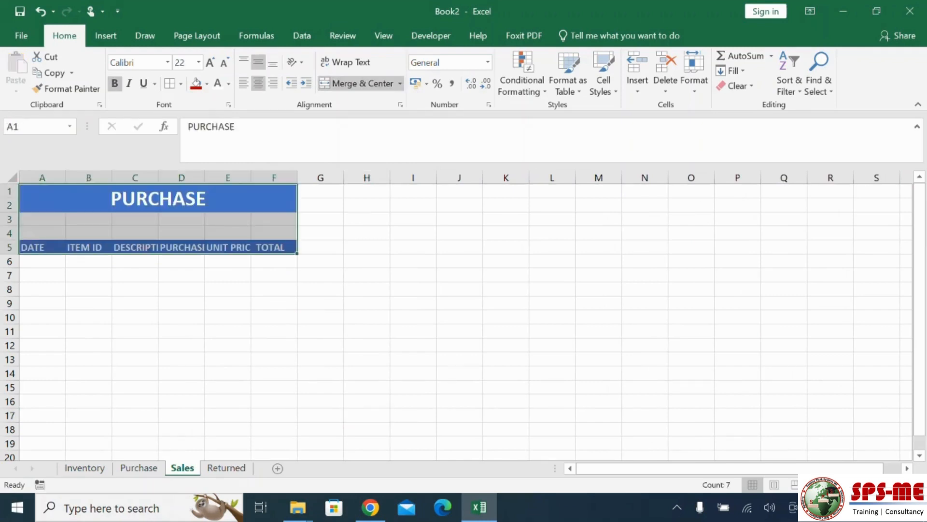
pyautogui.click(182, 345)
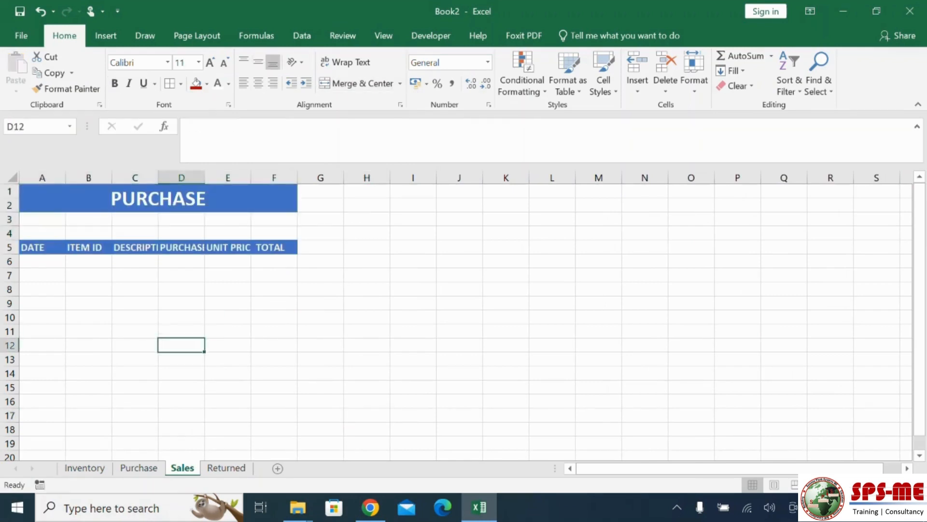
# - Unmerge the PURCHASE title cells across A1:F2
pyautogui.click(203, 198)
pyautogui.click(362, 83)
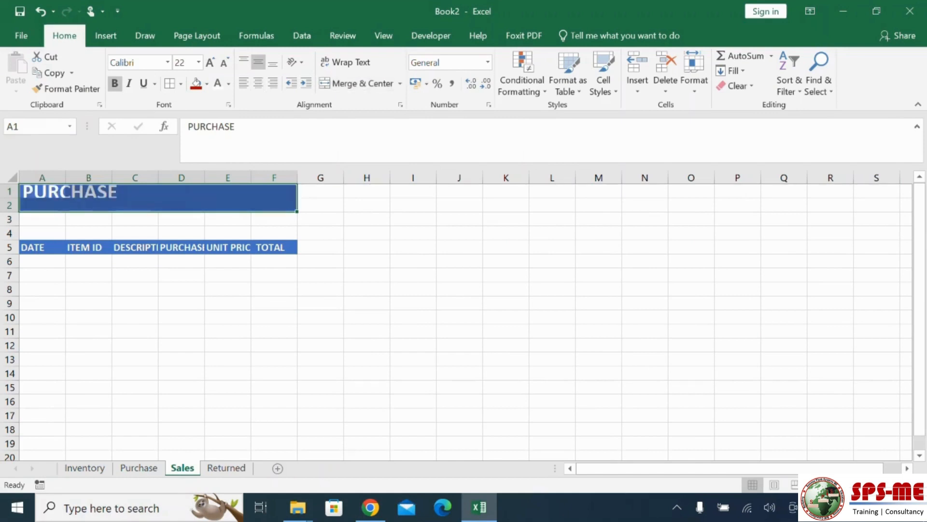
pyautogui.click(459, 331)
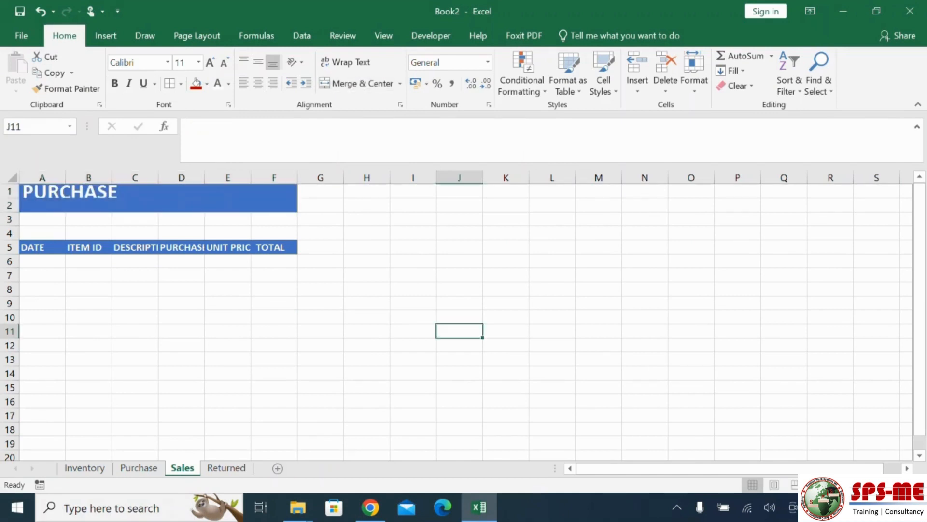
# - Widen columns A to F uniformly and give columns C through F extra width for their headings
pyautogui.click(135, 247)
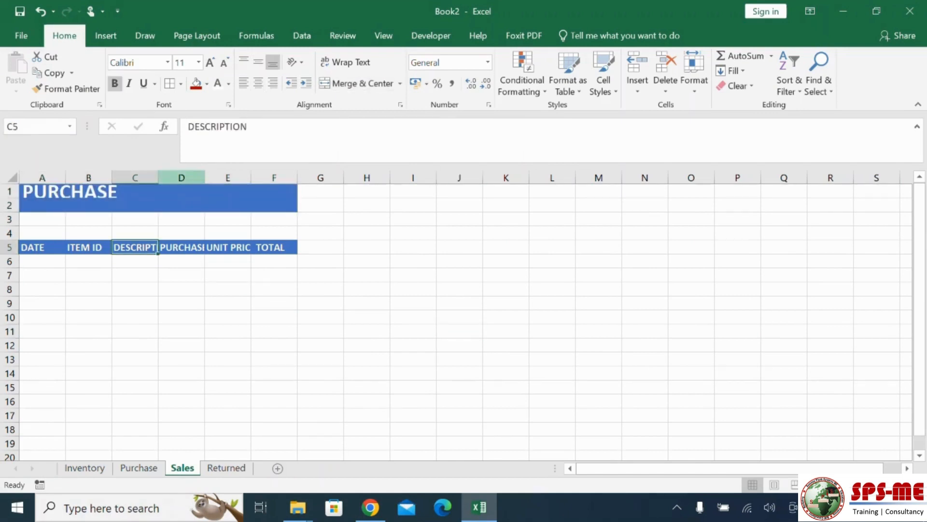
pyautogui.moveTo(42, 177); pyautogui.dragTo(274, 177)
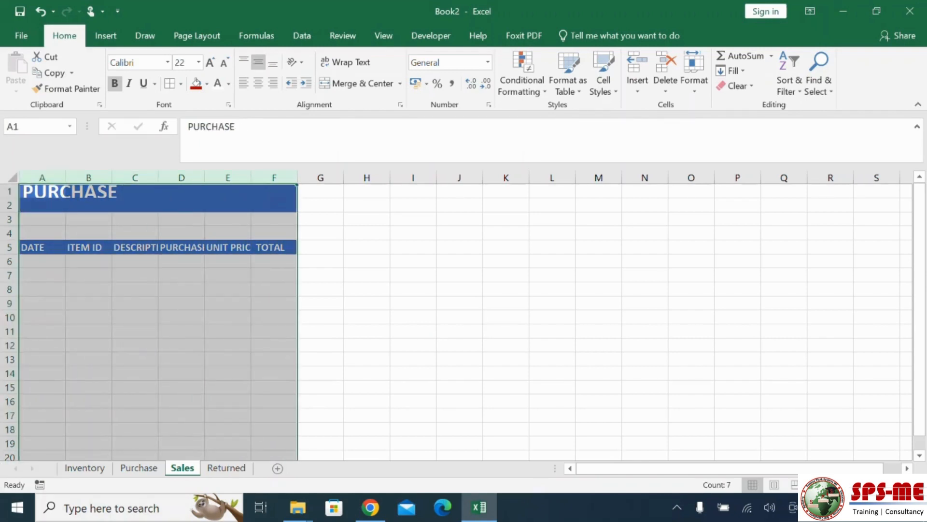
pyautogui.moveTo(158, 177); pyautogui.dragTo(179, 178)
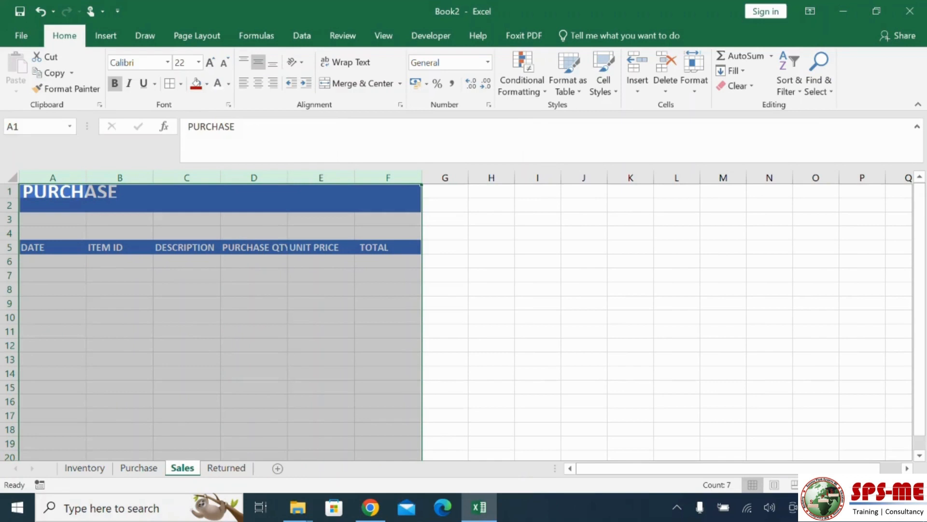
pyautogui.click(187, 331)
pyautogui.moveTo(221, 178); pyautogui.dragTo(246, 177)
pyautogui.moveTo(312, 178); pyautogui.dragTo(340, 178)
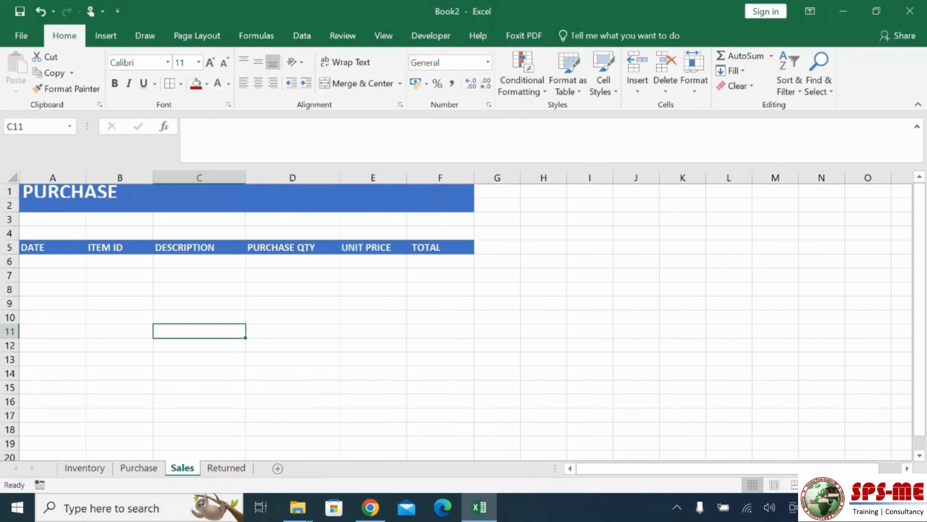
pyautogui.moveTo(407, 177); pyautogui.dragTo(424, 177)
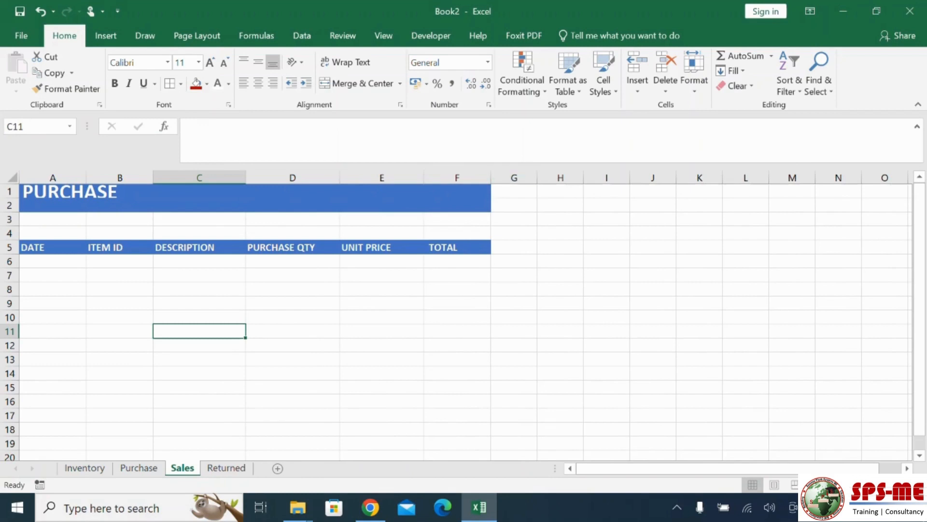
pyautogui.moveTo(492, 177); pyautogui.dragTo(506, 177)
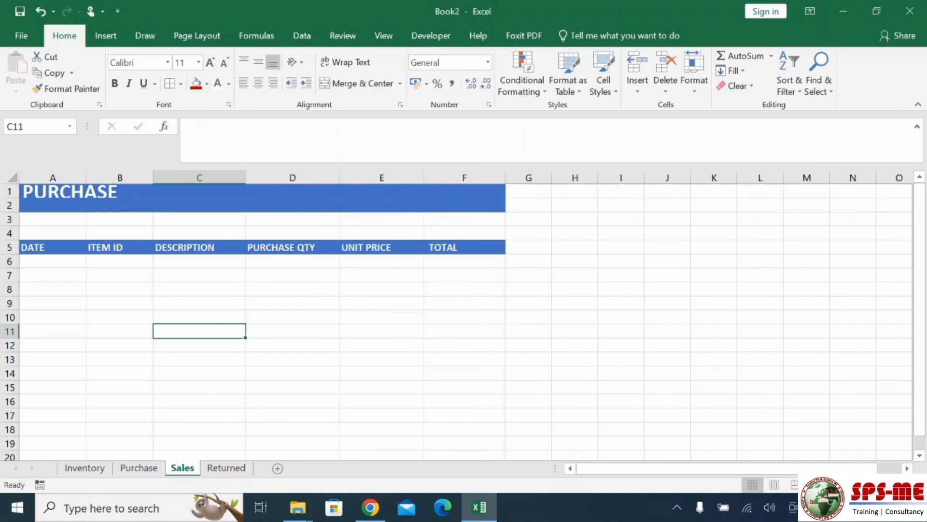
# - Fill the title band A1:F2 and the header row A5:F5 with the standard orange color
pyautogui.moveTo(120, 192); pyautogui.dragTo(403, 216)
pyautogui.click(58, 191)
pyautogui.moveTo(85, 192); pyautogui.dragTo(502, 207)
pyautogui.click(207, 84)
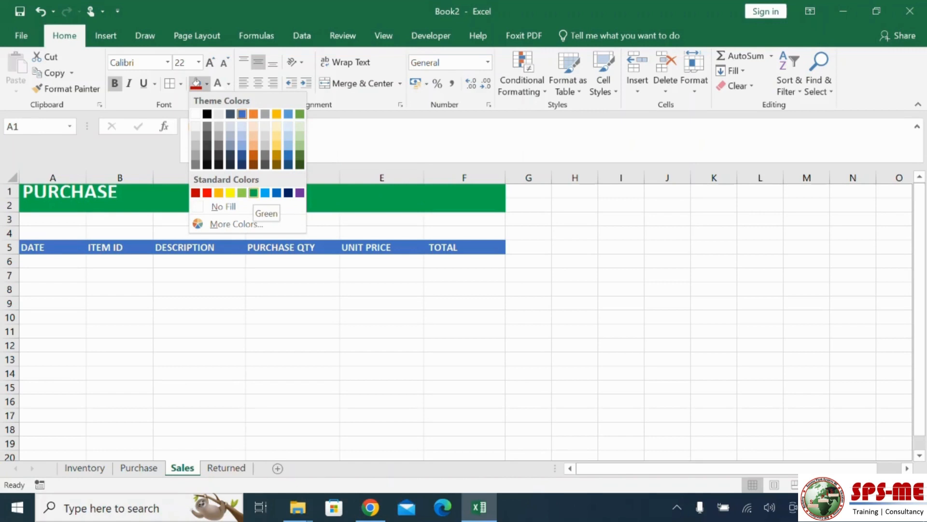
pyautogui.click(219, 193)
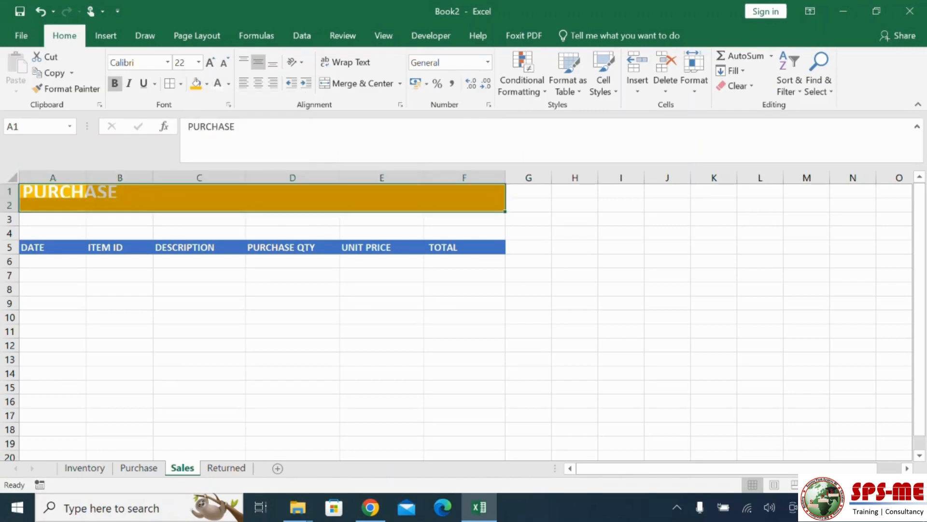
pyautogui.moveTo(48, 247); pyautogui.dragTo(464, 247)
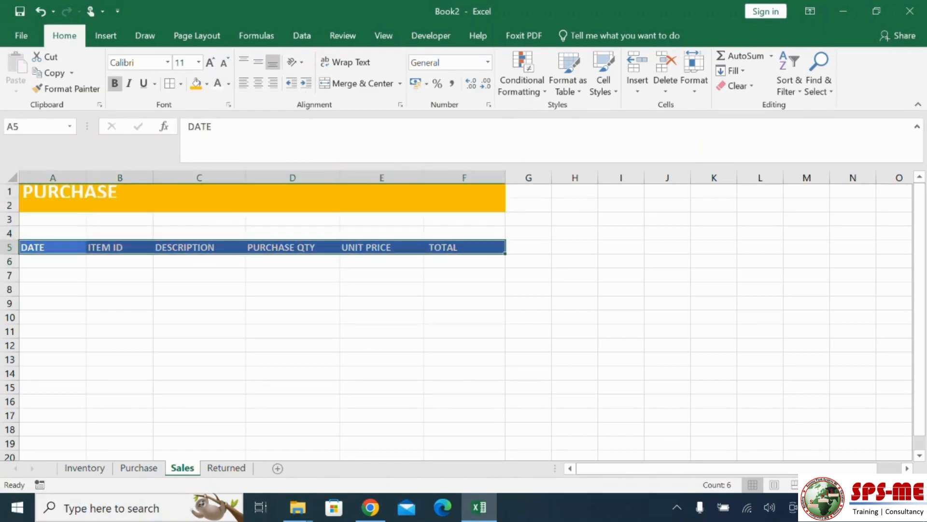
pyautogui.click(196, 83)
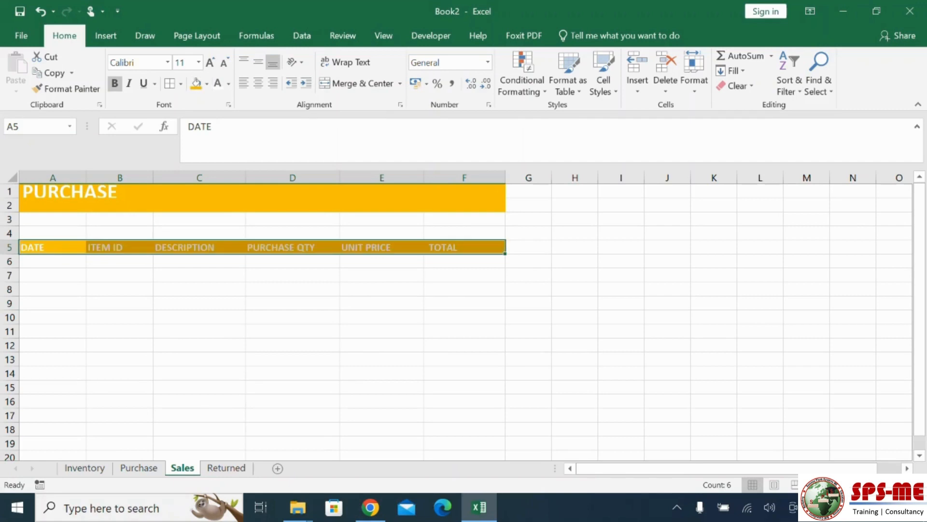
# - Set the font color of the title and headers in A1:F5 to Automatic
pyautogui.moveTo(48, 194); pyautogui.dragTo(464, 247)
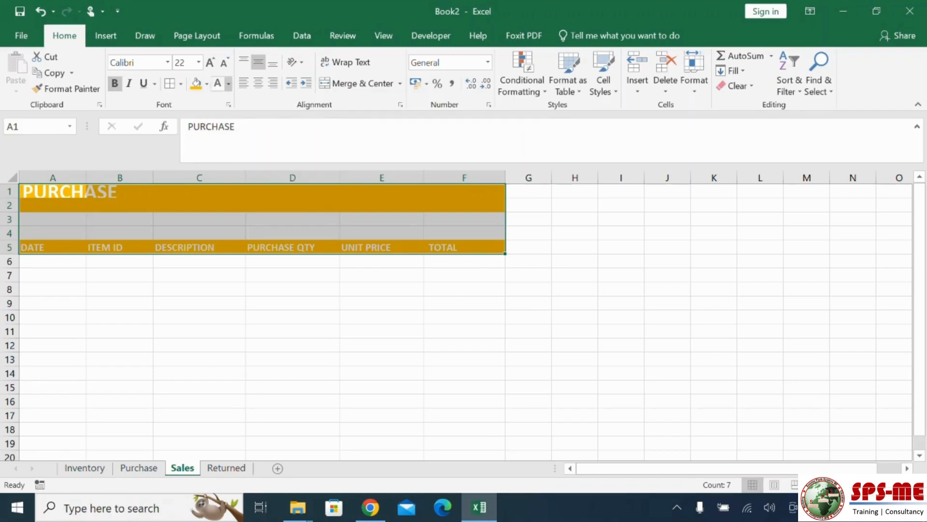
pyautogui.click(229, 84)
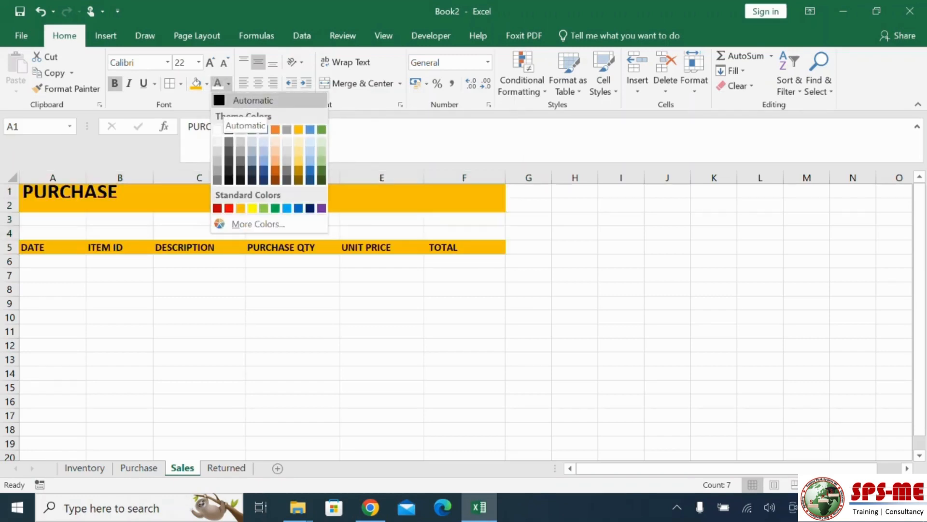
pyautogui.click(233, 101)
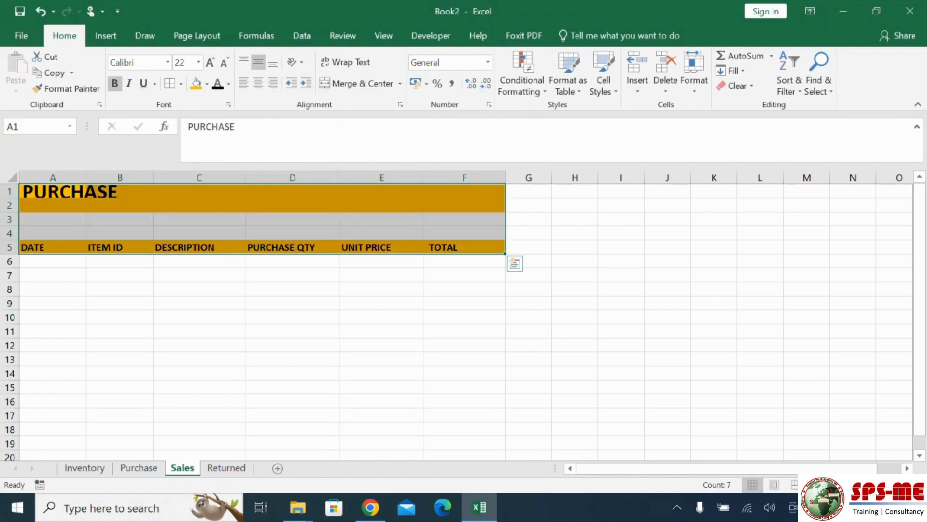
pyautogui.click(464, 387)
pyautogui.click(52, 261)
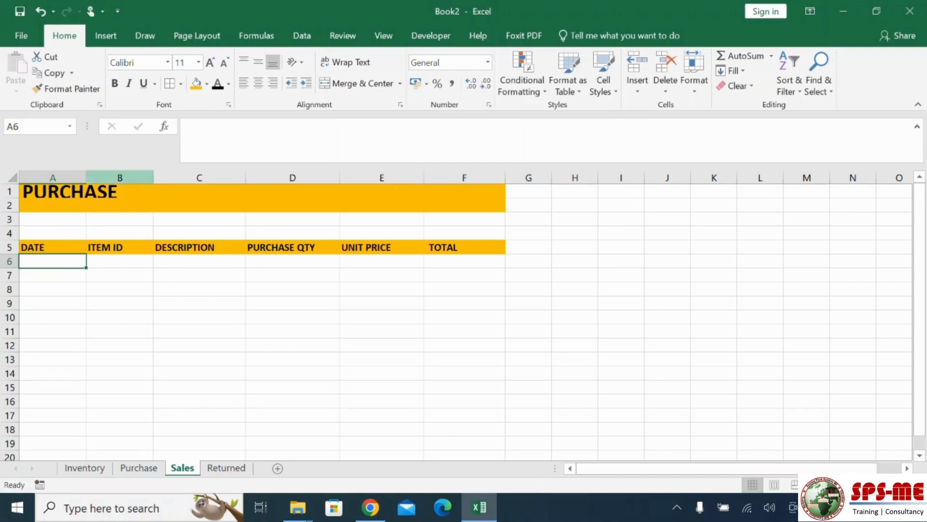
# - Select the Item ID column with its header cell excluded and open its Data Validation settings without extending existing validation
pyautogui.click(120, 178)
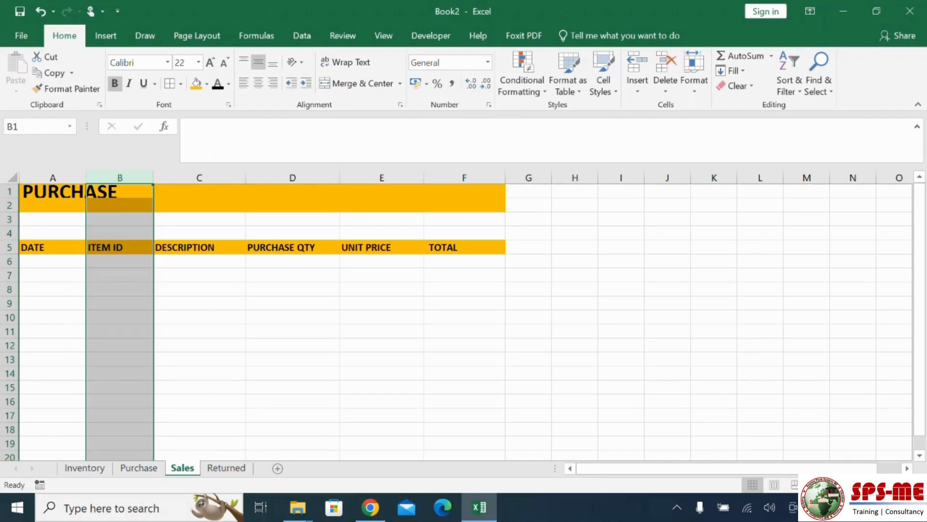
pyautogui.press('Return')
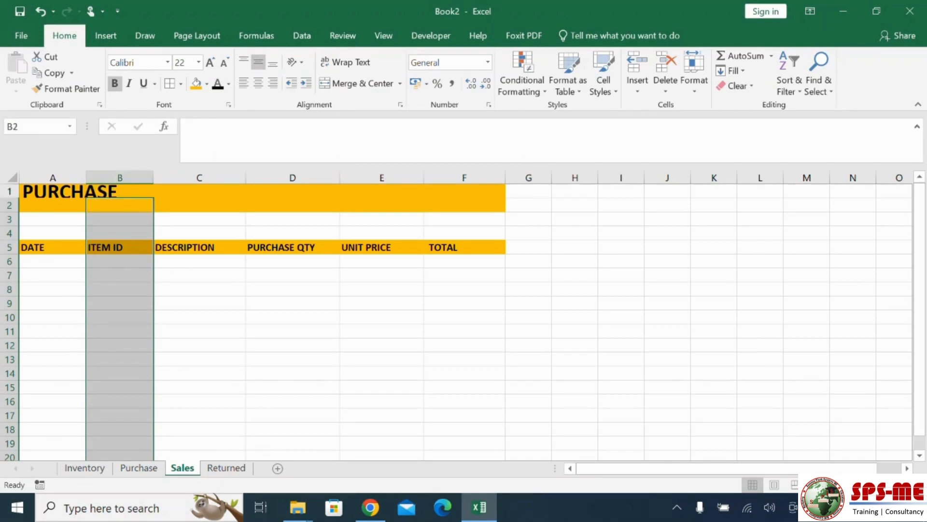
pyautogui.press('Return')
pyautogui.keyDown('ctrl'); pyautogui.click(120, 234); pyautogui.keyUp('ctrl')
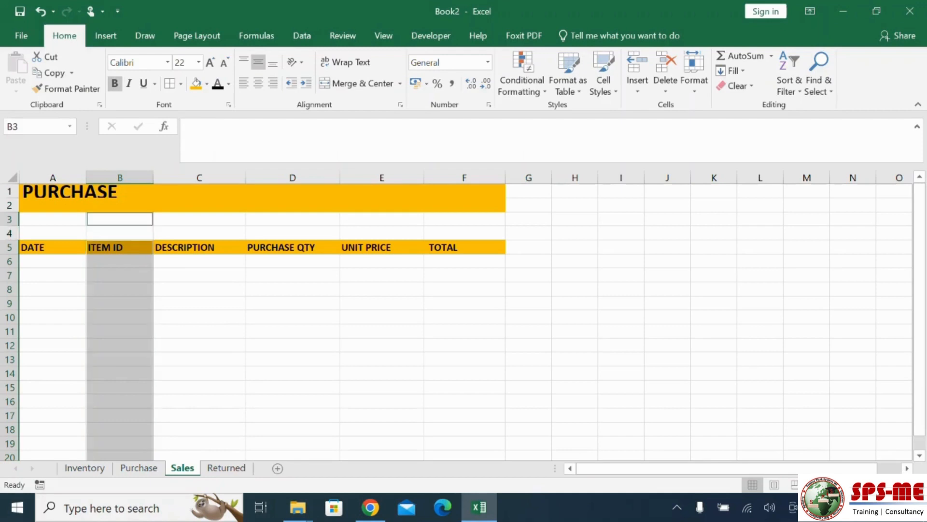
pyautogui.keyDown('ctrl'); pyautogui.click(120, 247); pyautogui.keyUp('ctrl')
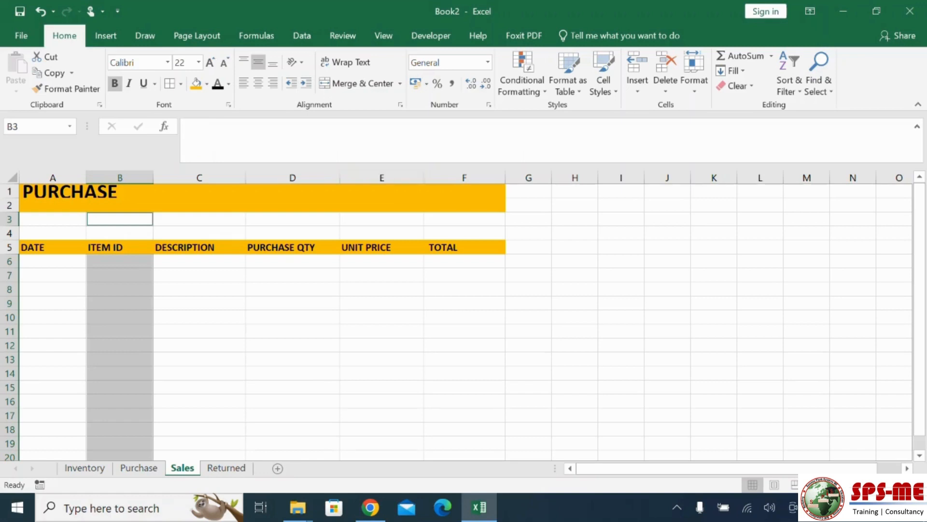
pyautogui.click(302, 35)
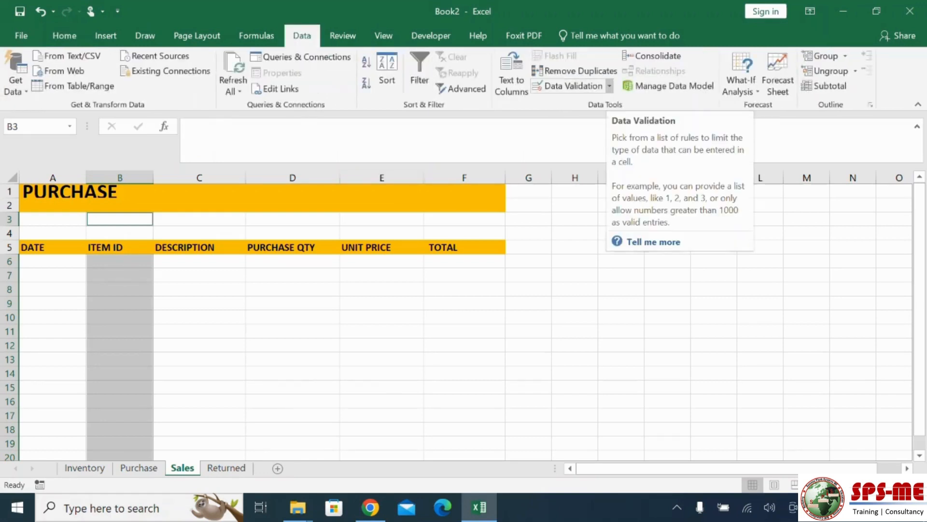
pyautogui.click(610, 86)
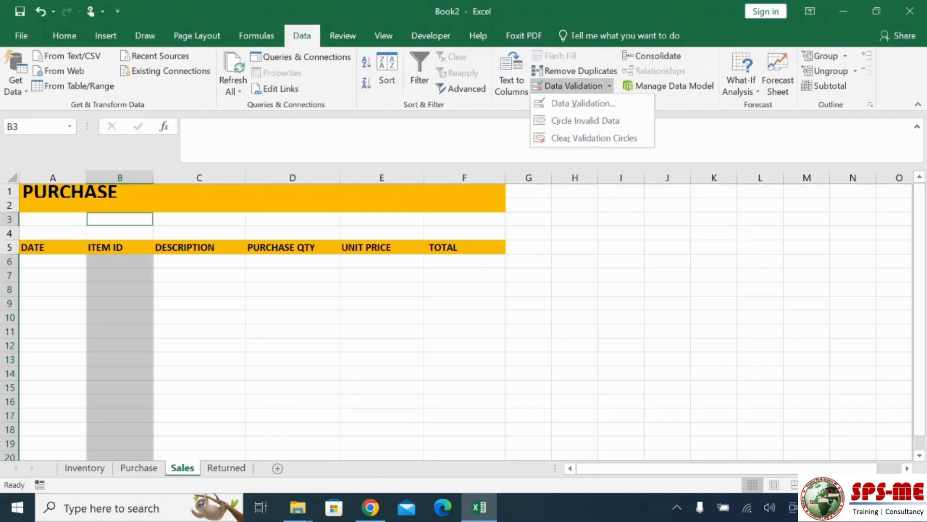
pyautogui.click(584, 103)
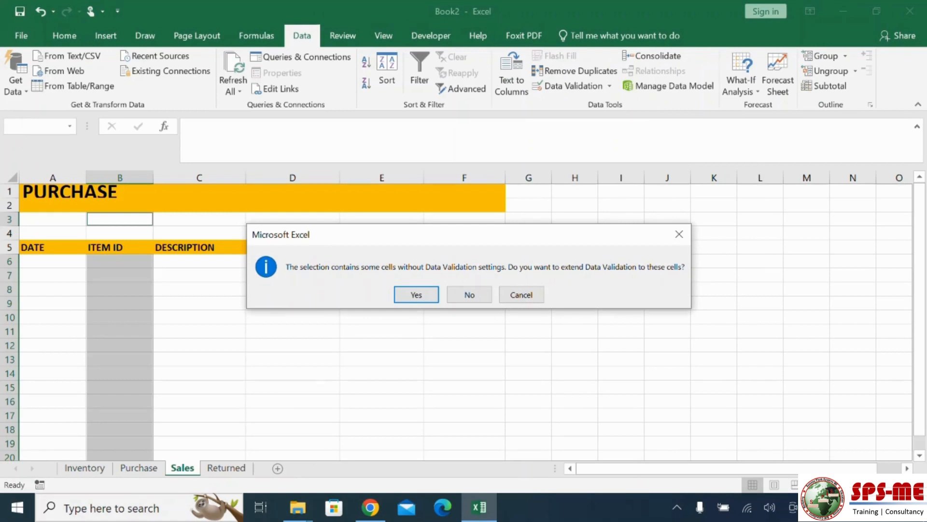
pyautogui.click(469, 295)
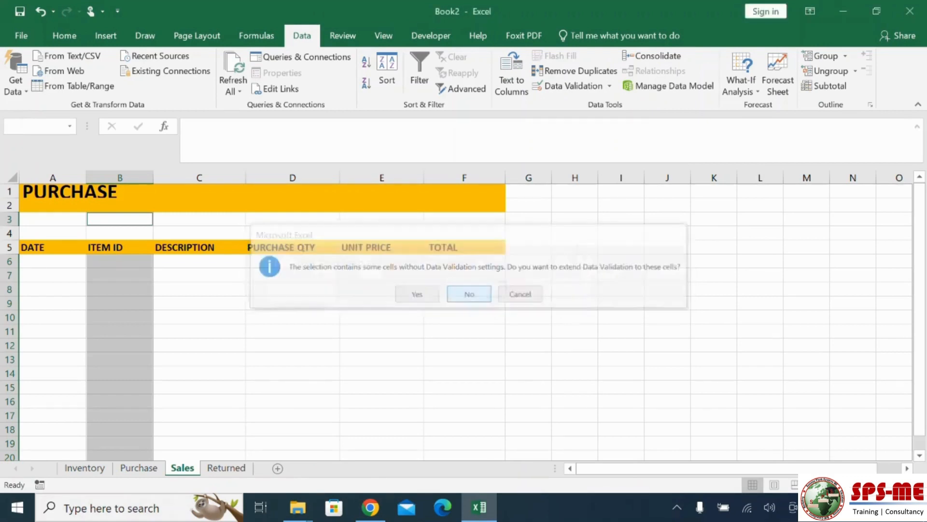
# - Restrict the selected Item ID cells to a list sourced from =Inventory!$A$2:$A$20
pyautogui.click(385, 152)
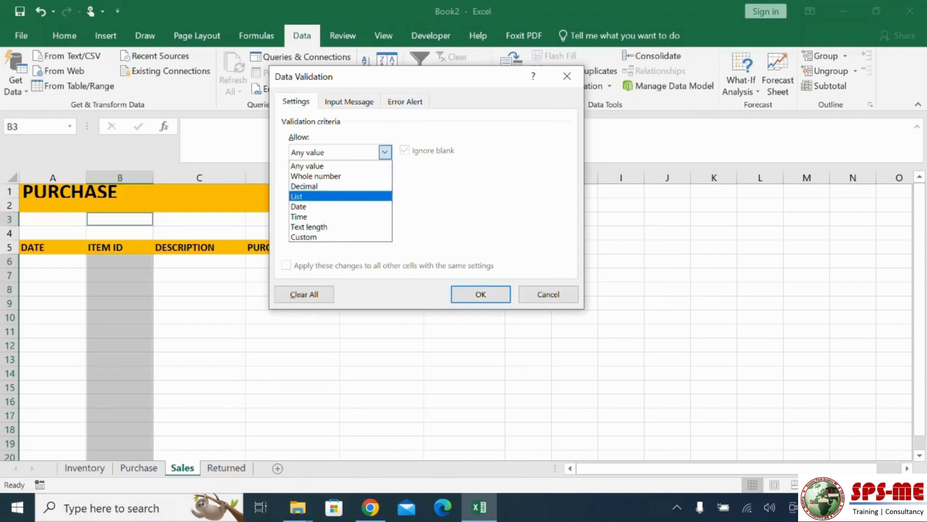
pyautogui.click(297, 196)
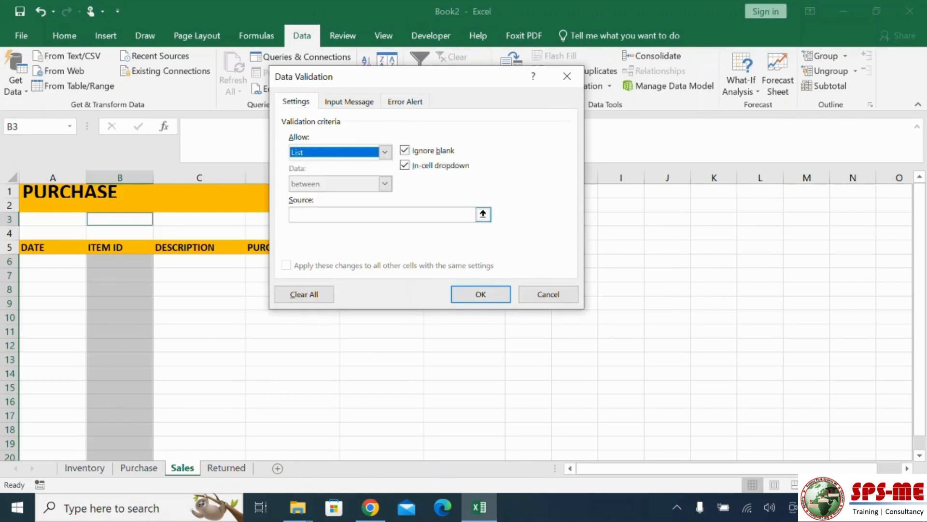
pyautogui.click(483, 214)
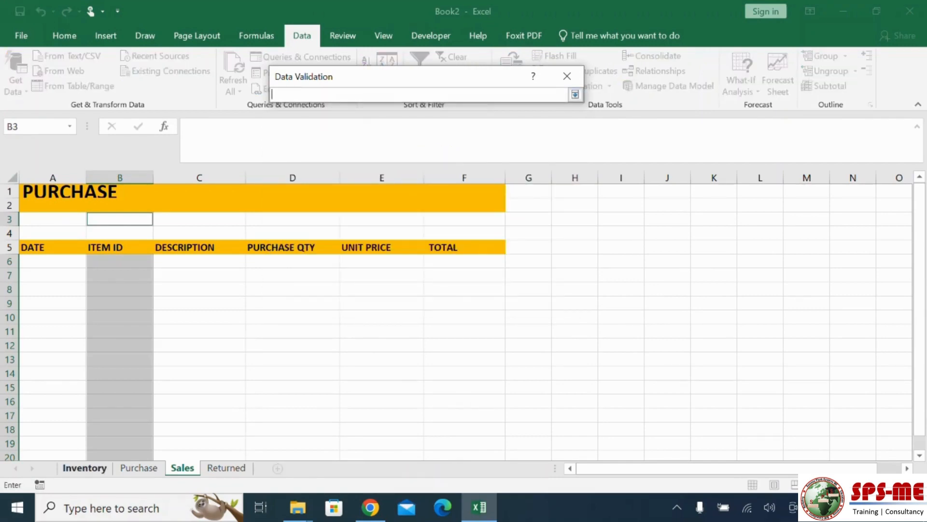
pyautogui.click(84, 468)
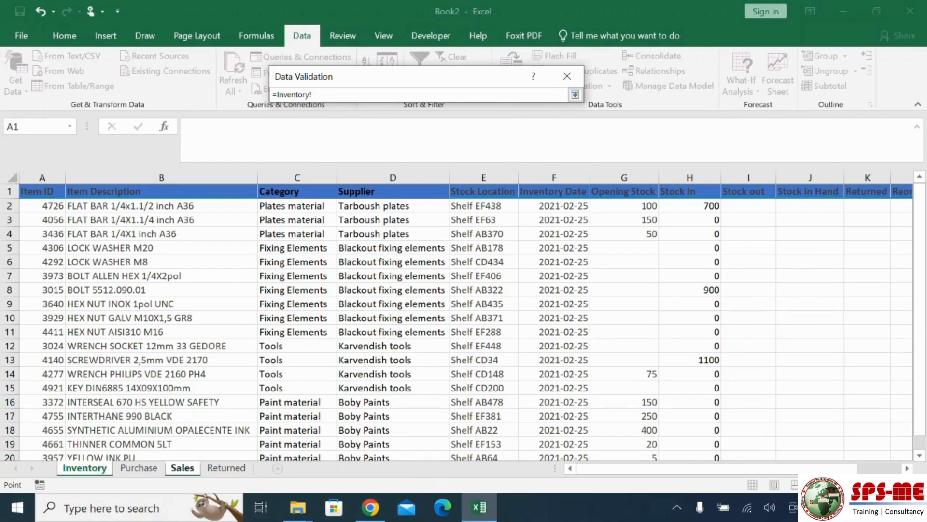
pyautogui.moveTo(43, 205); pyautogui.dragTo(46, 430)
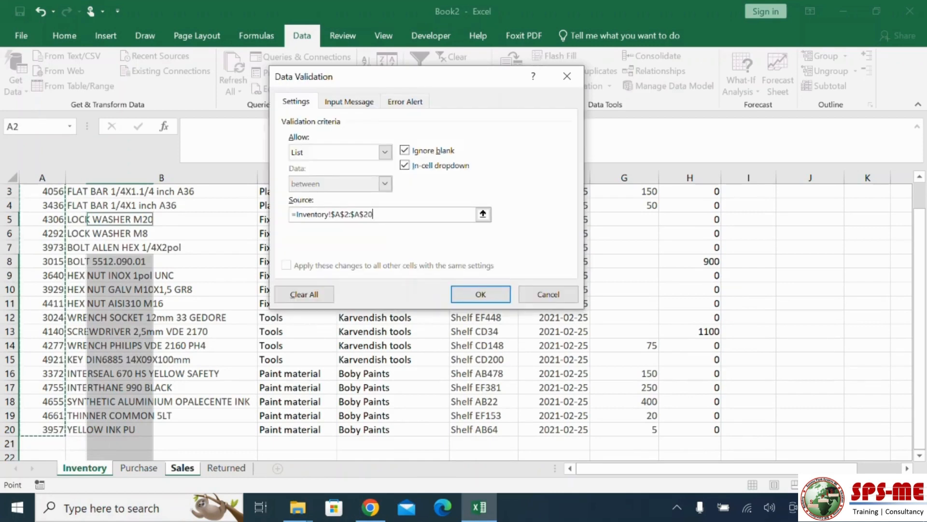
pyautogui.press('Return')
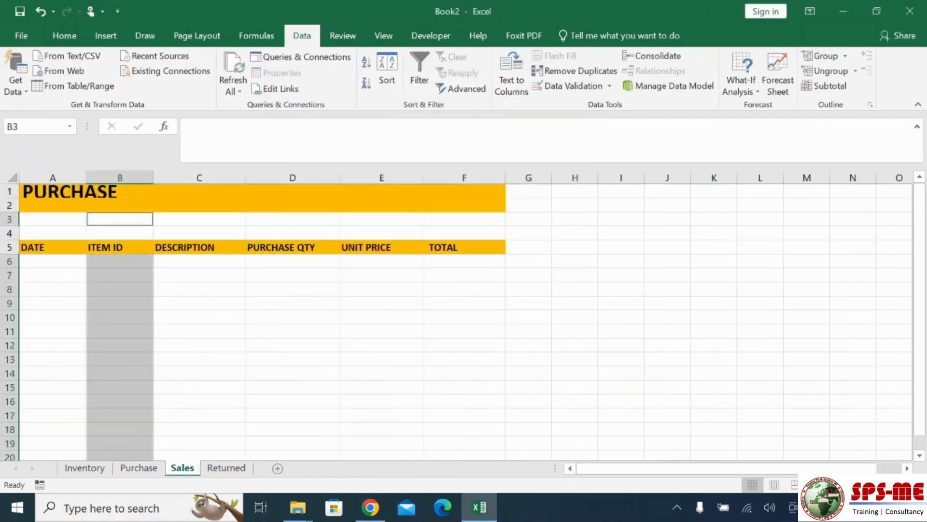
# - Check the item ID choices offered by the dropdown in cell B6
pyautogui.click(119, 262)
pyautogui.click(160, 261)
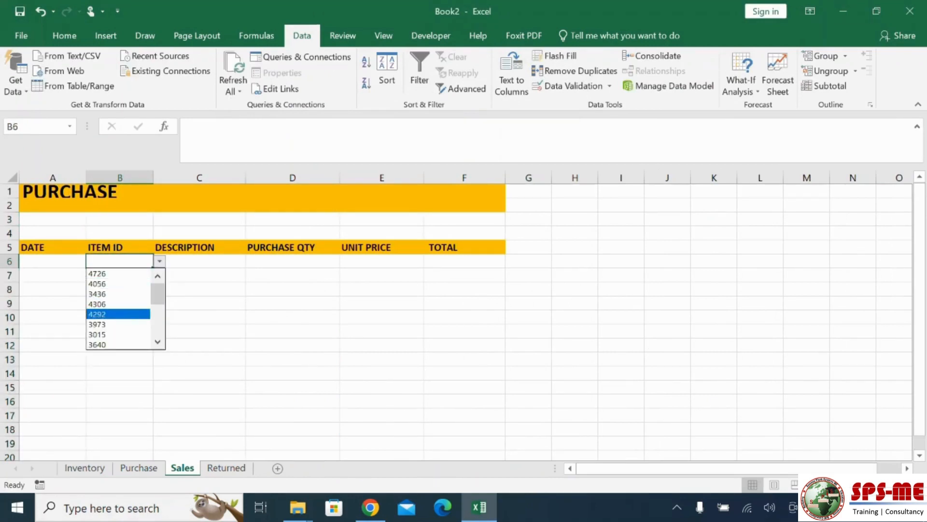
pyautogui.press('Escape')
# - Enter the date 27-01-2024 in cell A6 as the first sales record's date
pyautogui.click(53, 262)
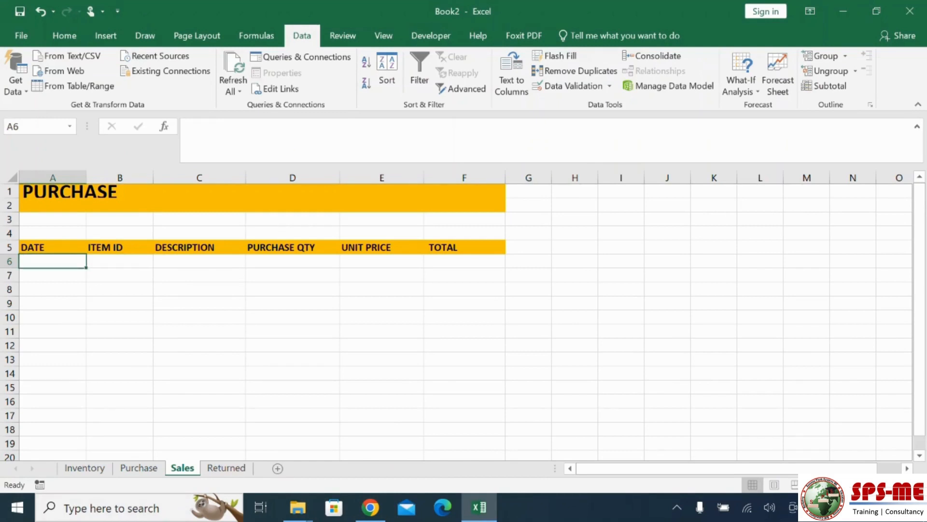
pyautogui.write('27-')
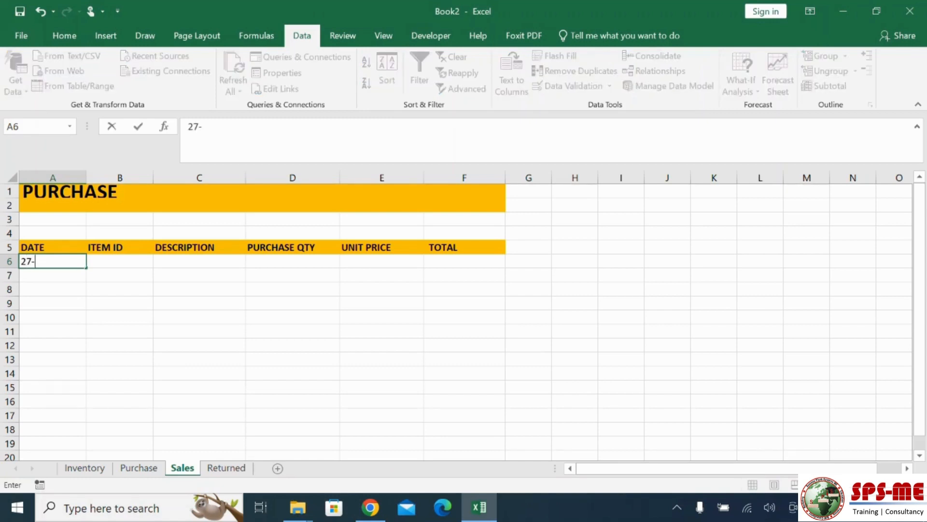
pyautogui.write('01-2024')
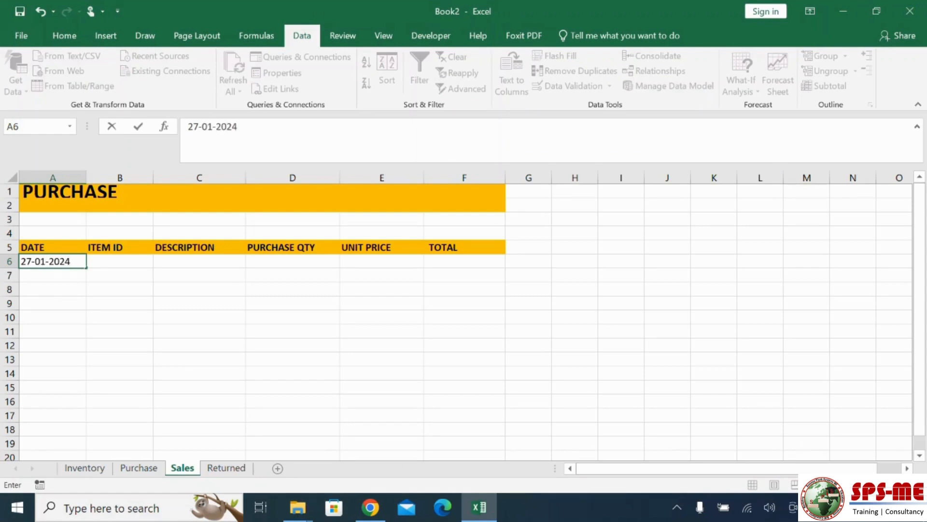
pyautogui.press('Tab')
# - Choose item ID 3015 from the dropdown list in cell B6
pyautogui.hotkey('alt', 'Down')
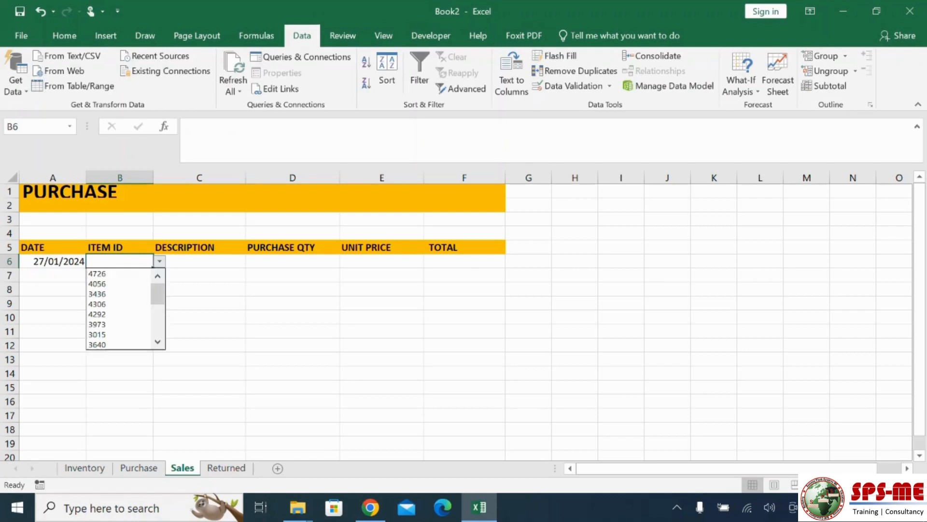
pyautogui.press('Down')
pyautogui.press('Down')
pyautogui.press('Down')
pyautogui.press('Down')
pyautogui.press('Down')
pyautogui.press('Down')
pyautogui.press('Down')
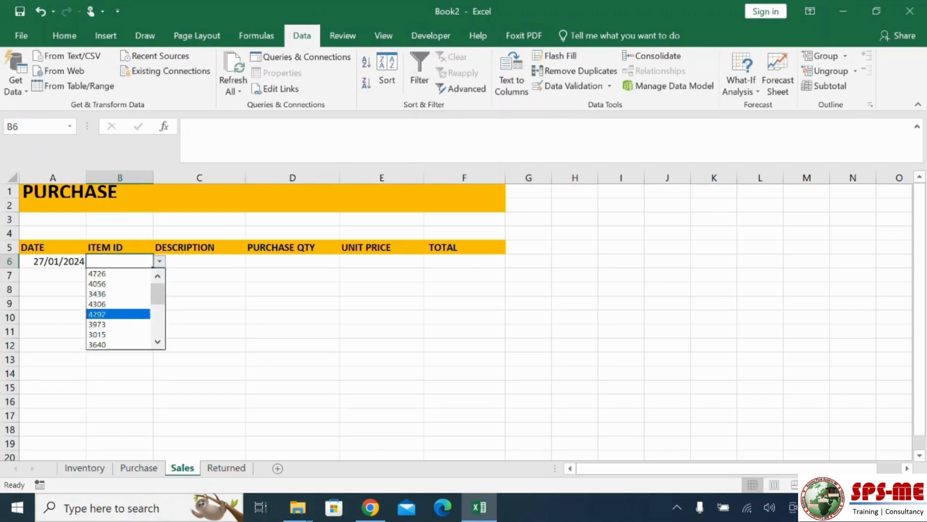
pyautogui.press('Return')
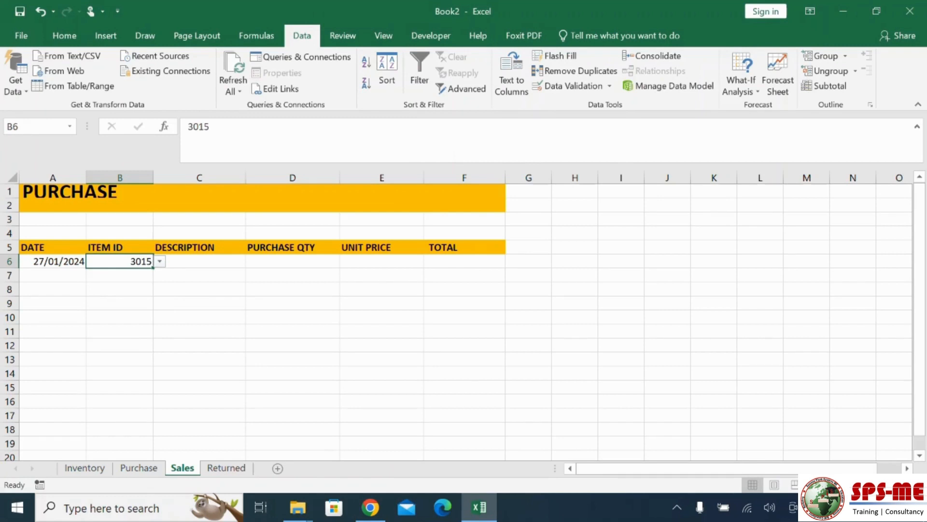
# - Widen the Description column and begin a VLOOKUP formula in C6 with B6 as the lookup value
pyautogui.click(199, 262)
pyautogui.moveTo(246, 177); pyautogui.dragTo(281, 178)
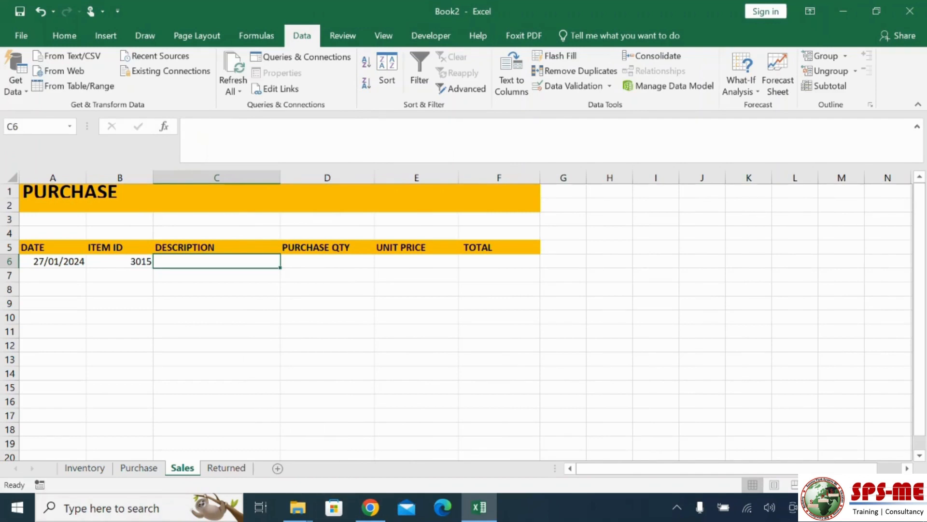
pyautogui.write('=V')
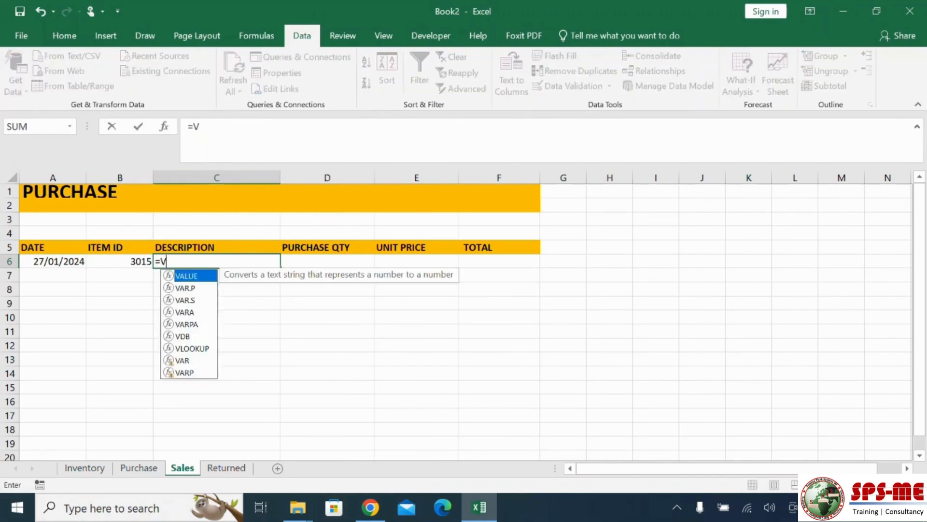
pyautogui.write('LOOK')
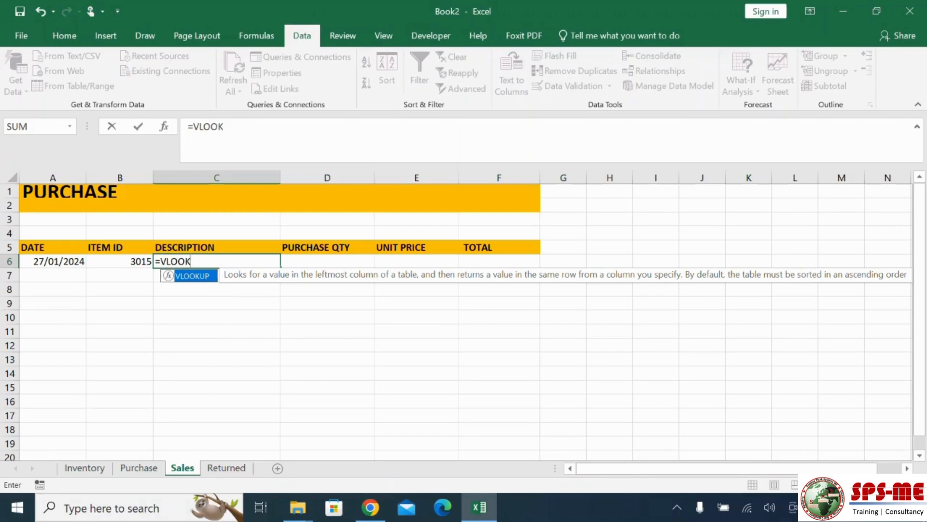
pyautogui.press('Tab')
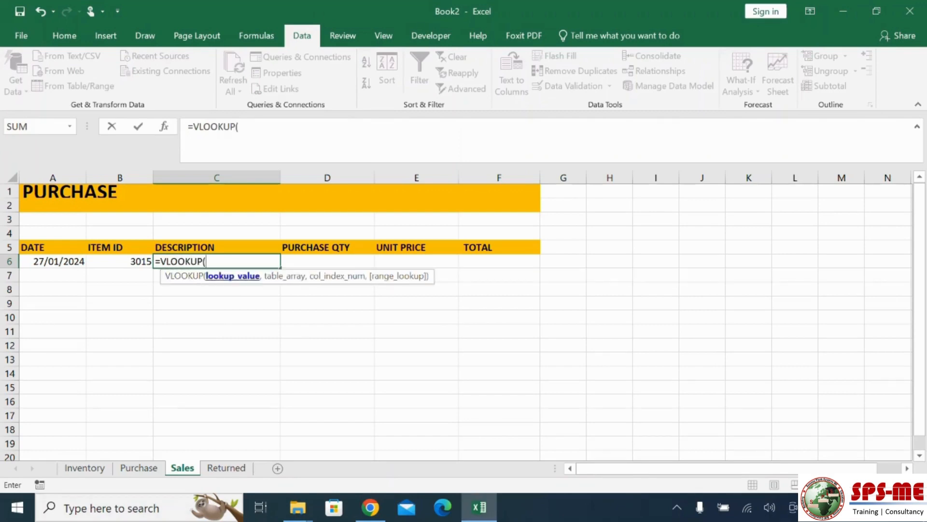
pyautogui.press('Left')
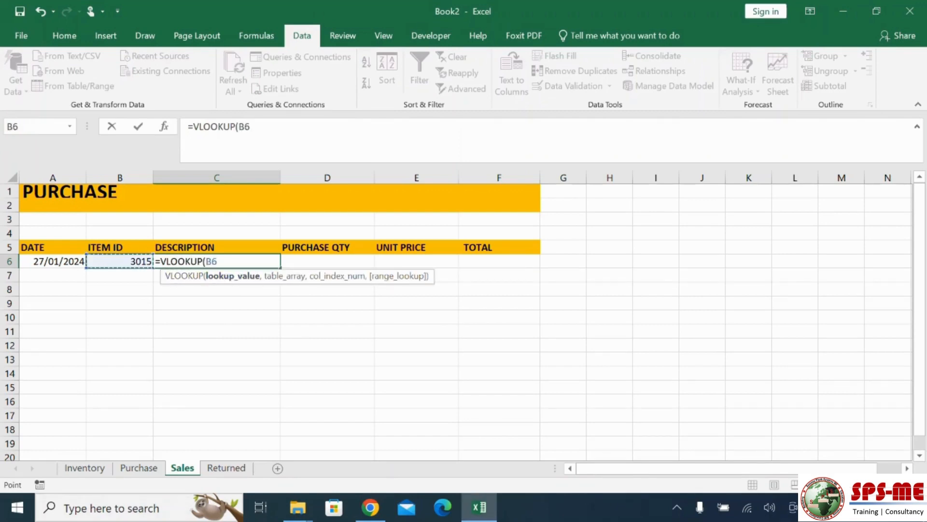
pyautogui.write(',')
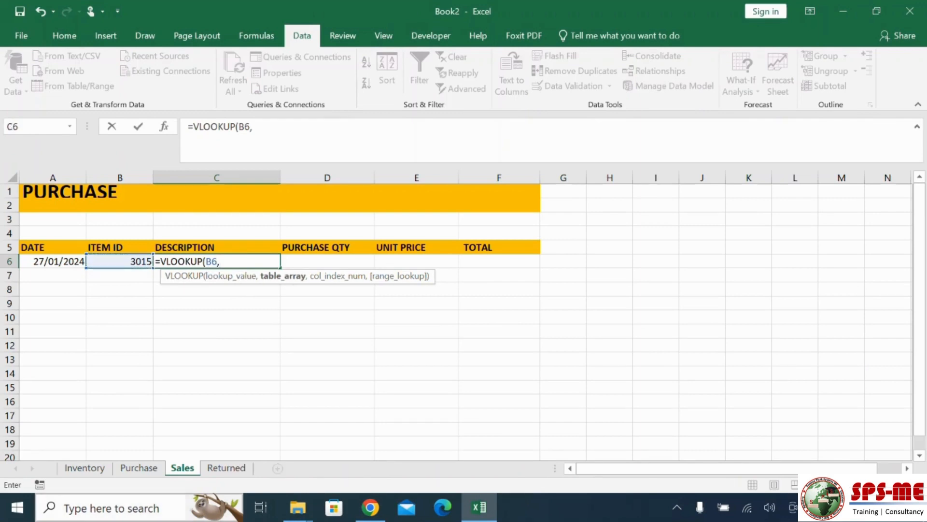
# - Set the VLOOKUP table array to the absolute range $A$1:$B$20 on the Inventory sheet
pyautogui.click(85, 467)
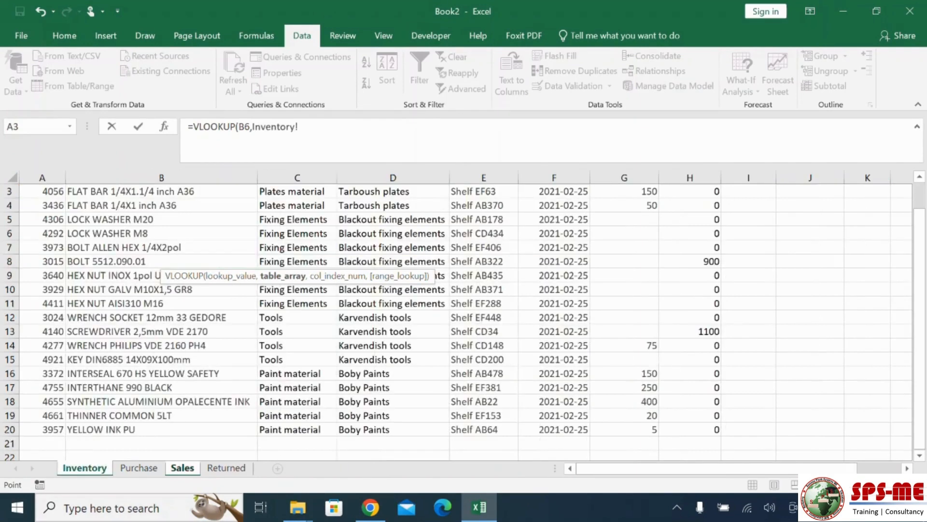
pyautogui.scroll(1, 464, 319)
pyautogui.moveTo(43, 191); pyautogui.dragTo(255, 430)
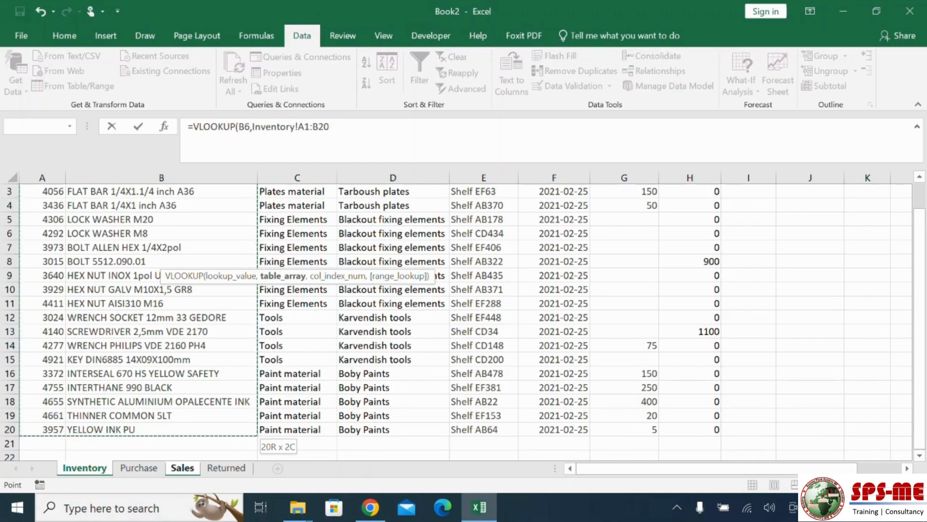
pyautogui.moveTo(255, 430); pyautogui.dragTo(255, 429)
pyautogui.press('F4')
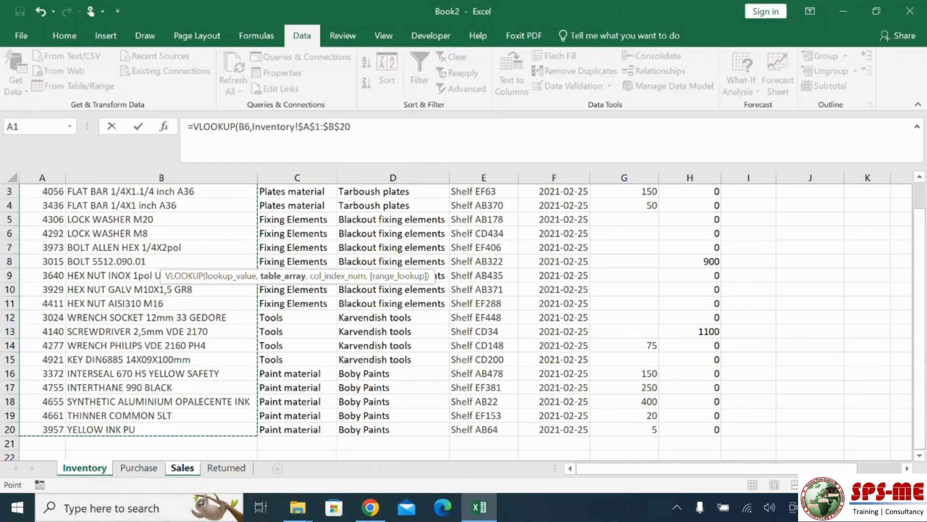
pyautogui.write(',')
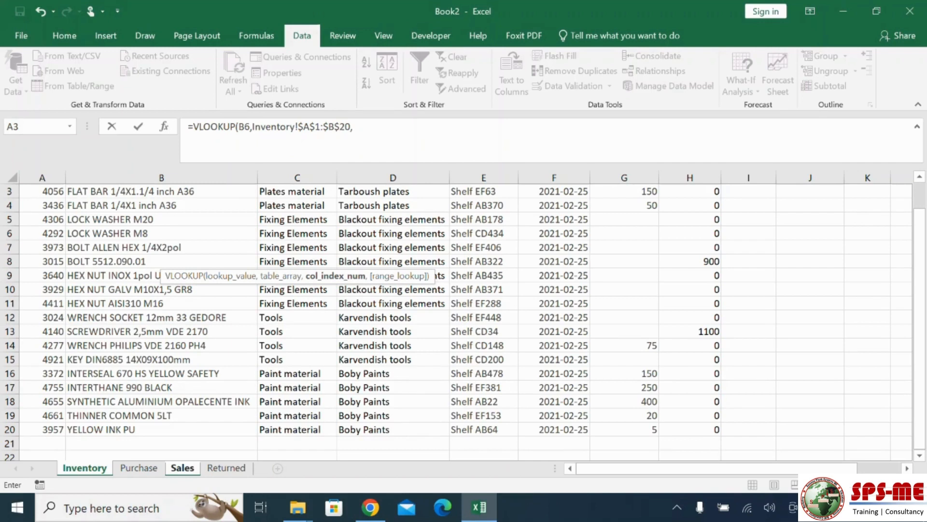
# - Complete the VLOOKUP formula with column index 2 and FALSE for an exact match
pyautogui.click(354, 127)
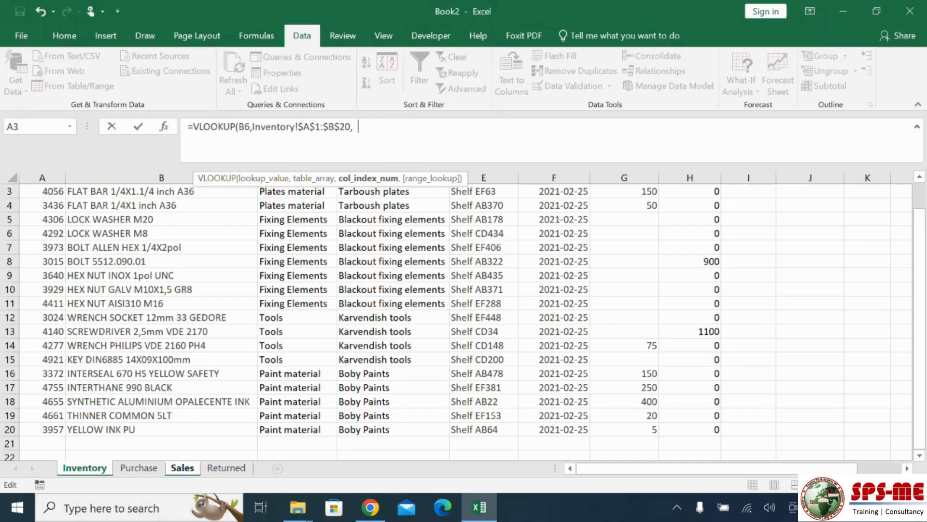
pyautogui.write('2,')
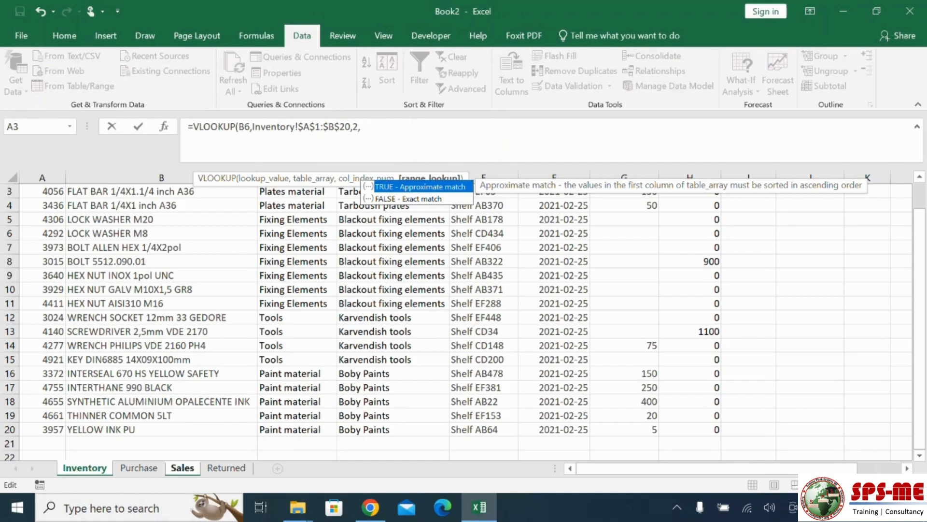
pyautogui.press('Tab')
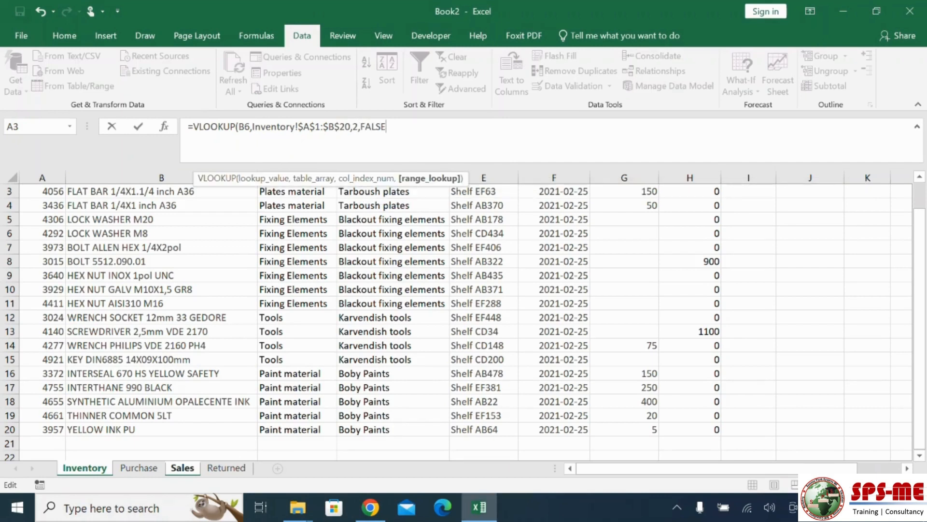
pyautogui.write(')')
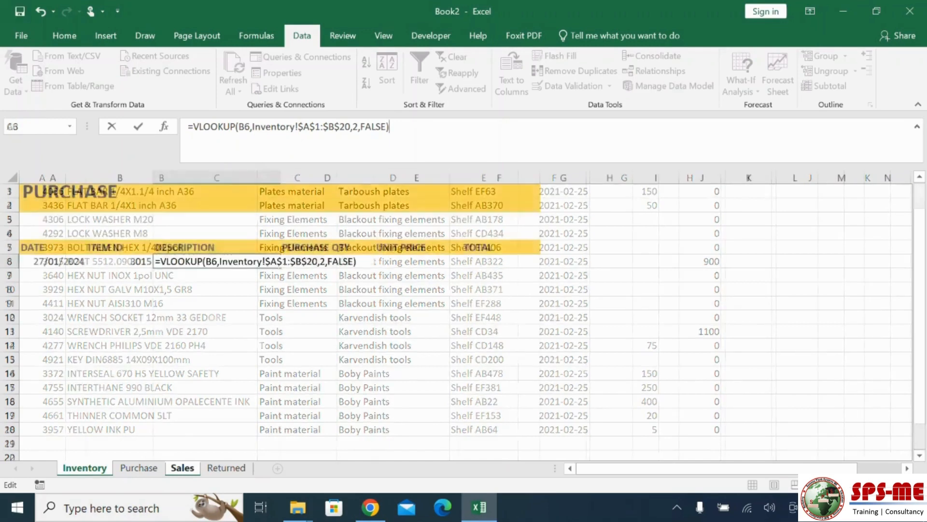
pyautogui.press('Return')
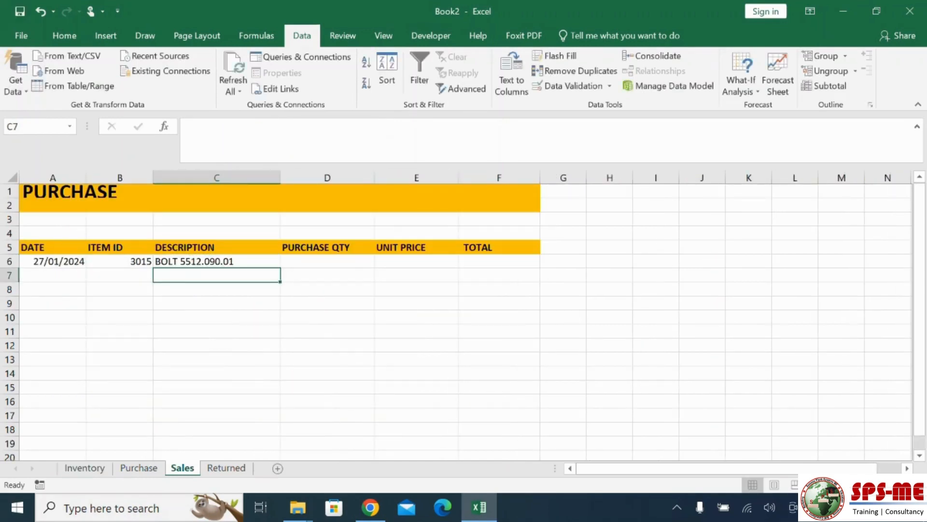
# - Wrap the VLOOKUP formula in C6 in IFERROR with an empty string "" as the error value
pyautogui.click(216, 261)
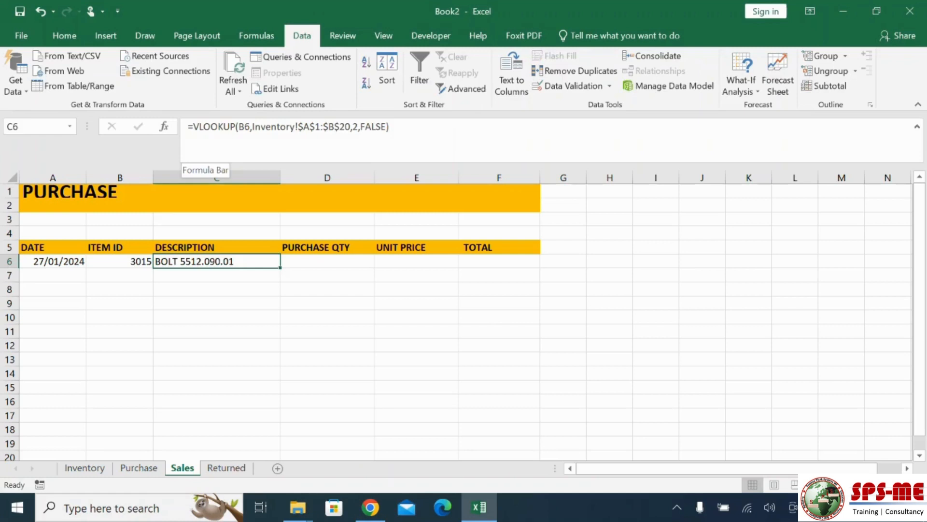
pyautogui.click(193, 126)
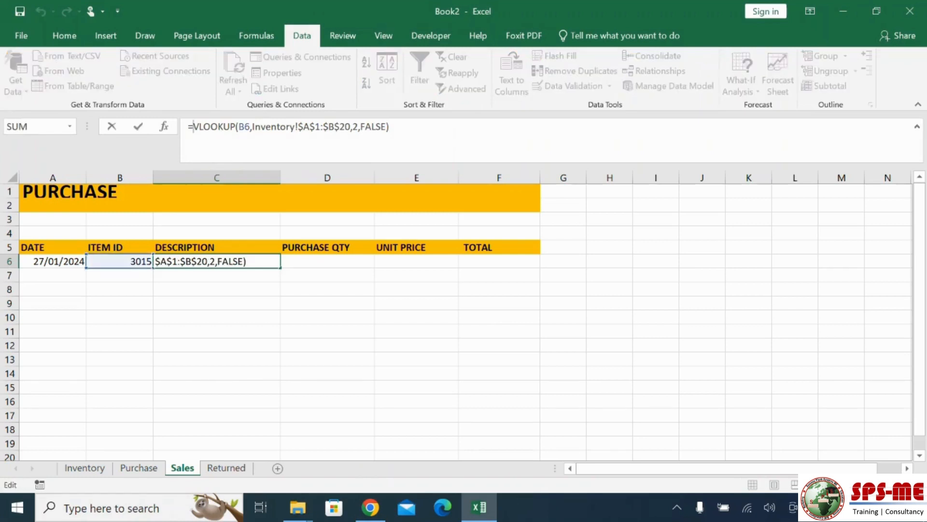
pyautogui.write('IRF')
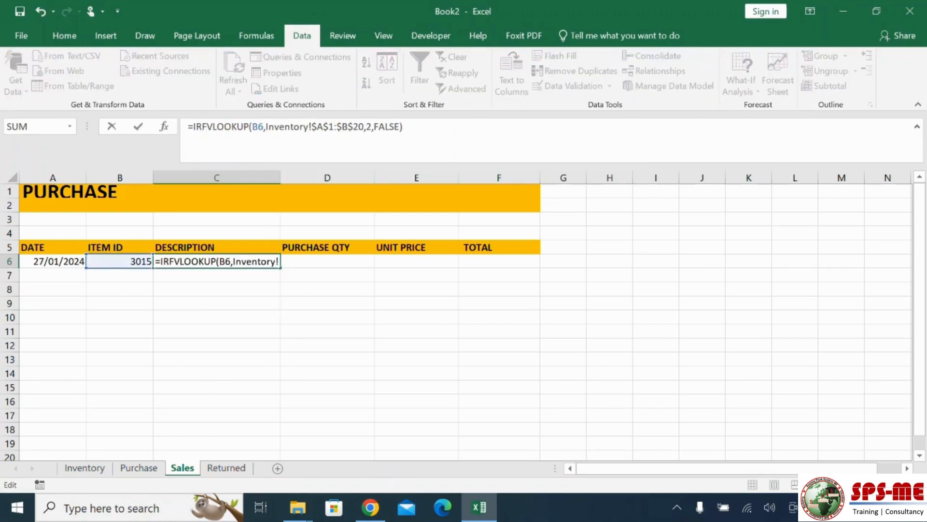
pyautogui.press('BackSpace')
pyautogui.press('BackSpace')
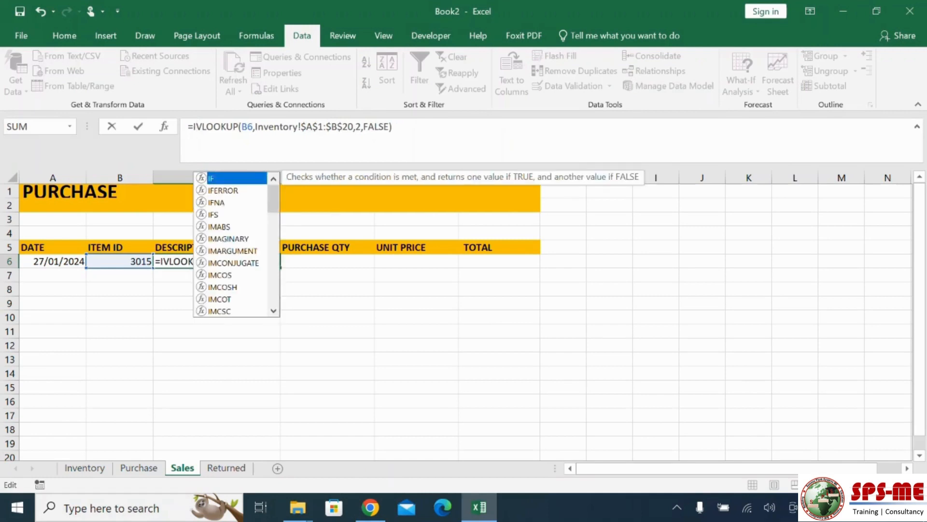
pyautogui.write('FERR')
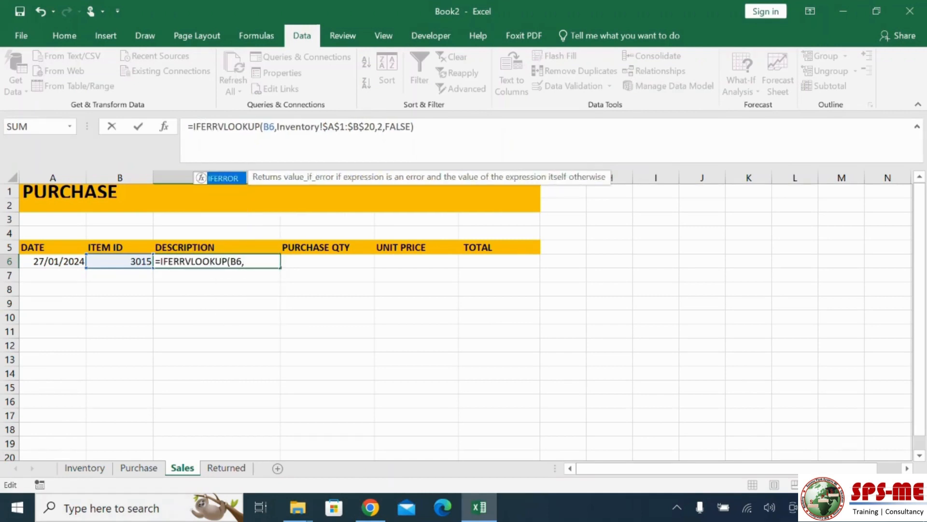
pyautogui.press('Tab')
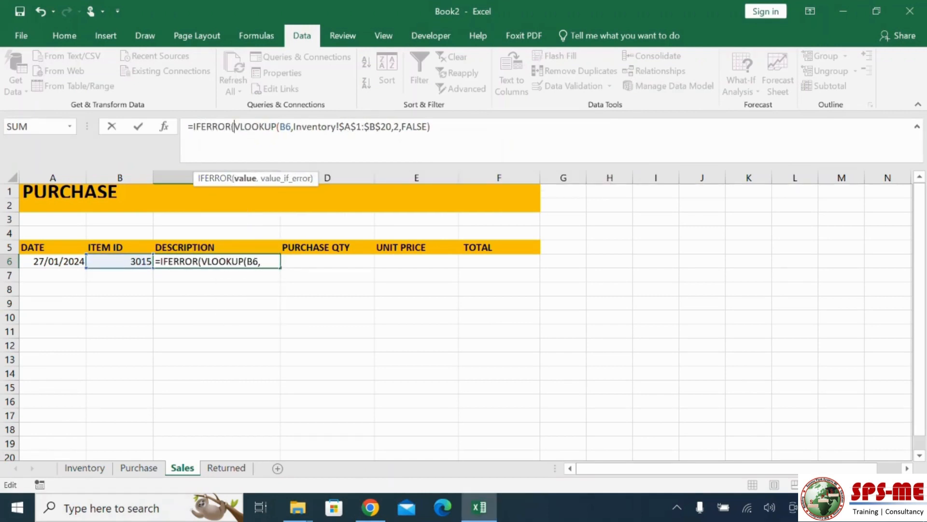
pyautogui.press('End')
pyautogui.write(',')
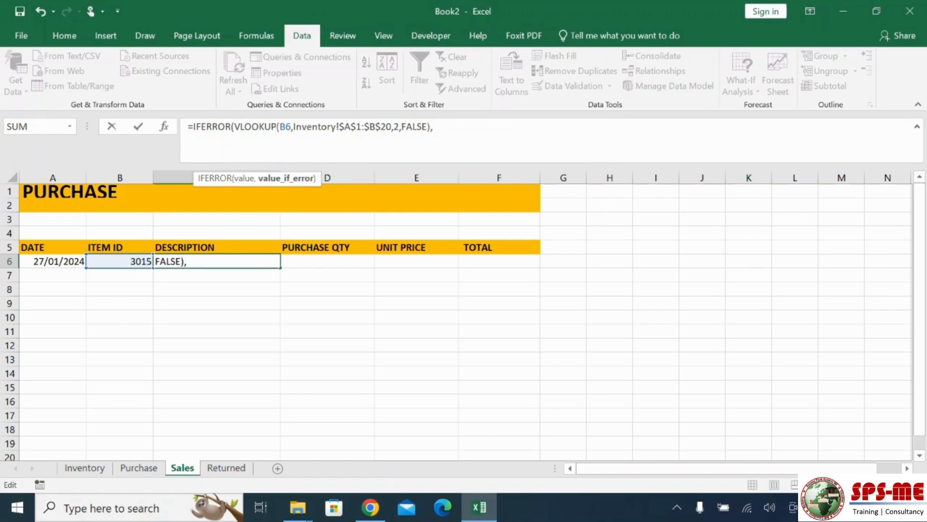
pyautogui.write('"")')
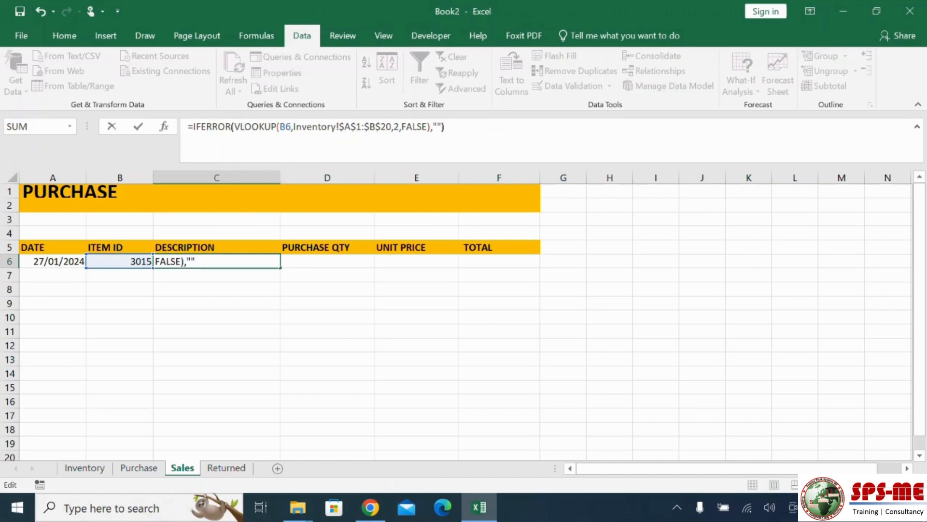
pyautogui.press('Return')
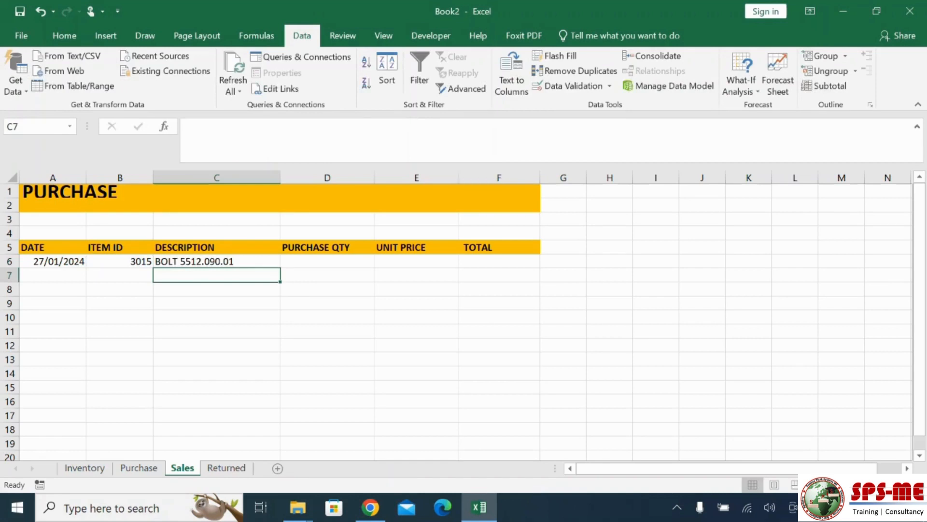
# - Fill the description formula from C6 down to C18
pyautogui.click(217, 261)
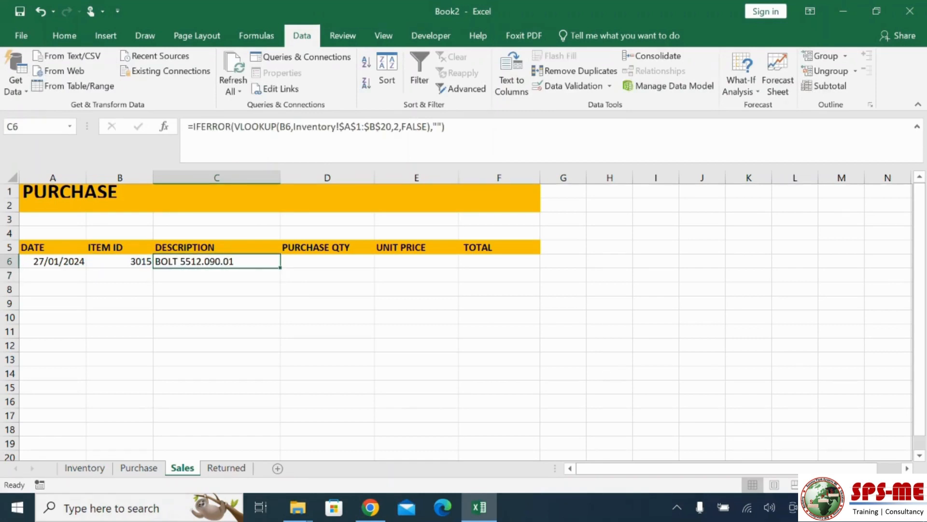
pyautogui.moveTo(280, 267); pyautogui.dragTo(280, 431)
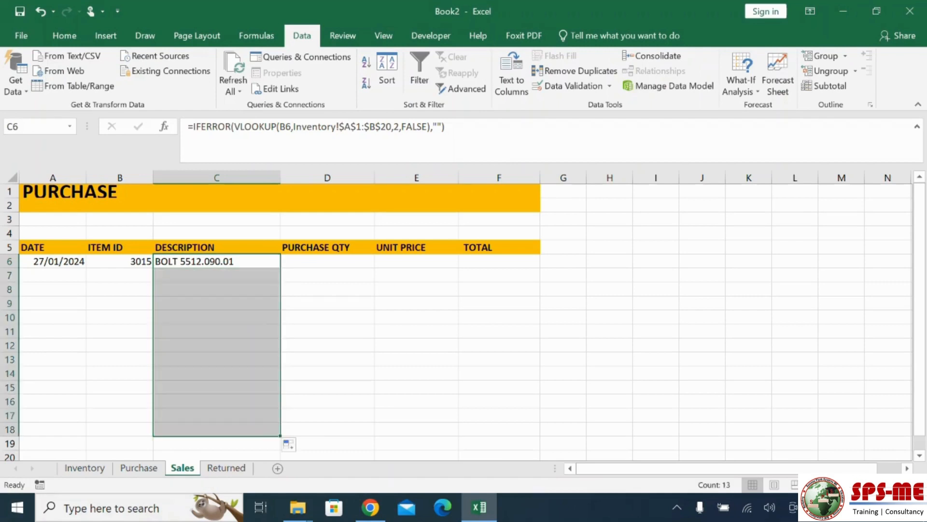
pyautogui.click(327, 332)
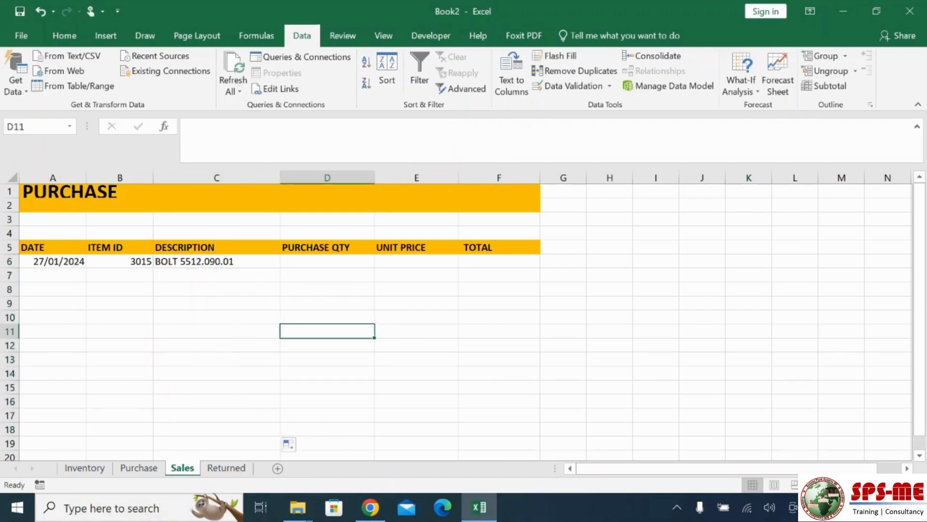
# - Change the quantity header in D5 of the Sales sheet to SALES QTY
pyautogui.click(327, 247)
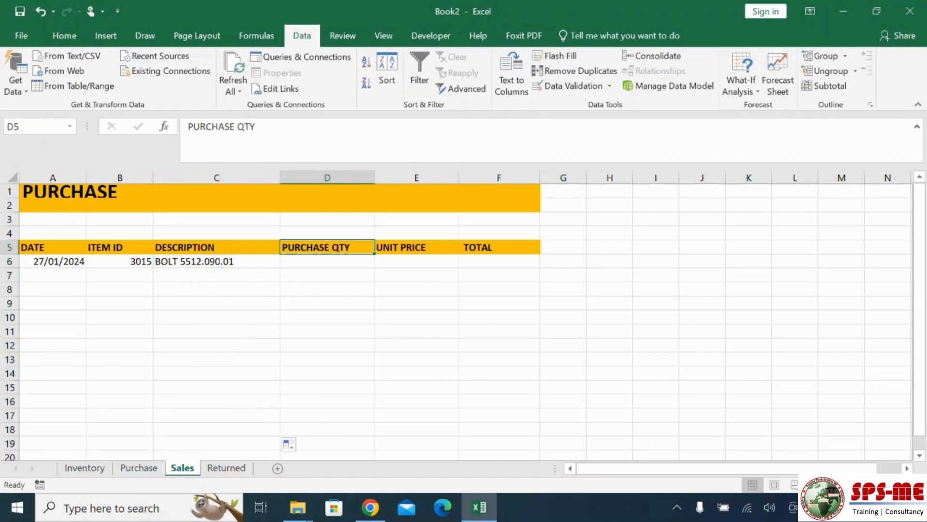
pyautogui.moveTo(237, 127); pyautogui.dragTo(188, 126)
pyautogui.write('SALE')
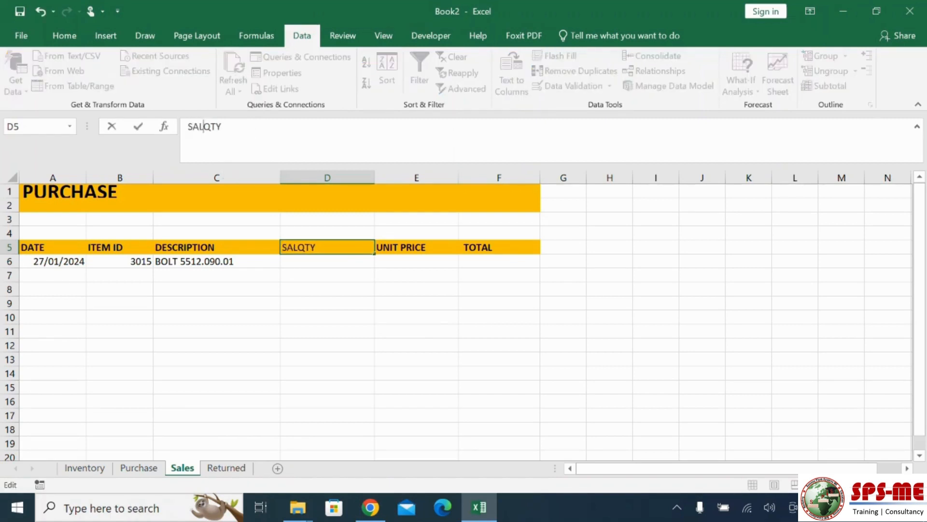
pyautogui.write('S')
pyautogui.press('Return')
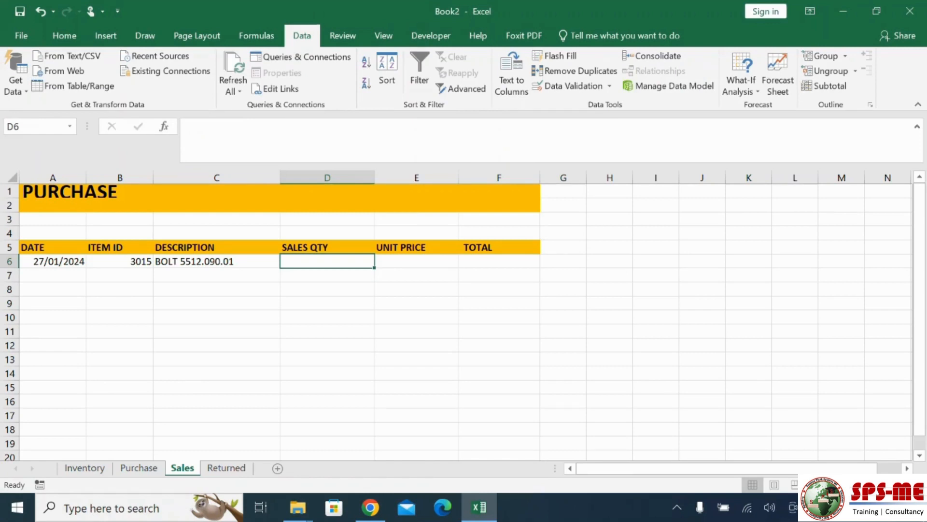
# - Enter a sales quantity of 100 and a unit price of 101 for the BOLT 5512.090.01 record in row 6
pyautogui.write('100')
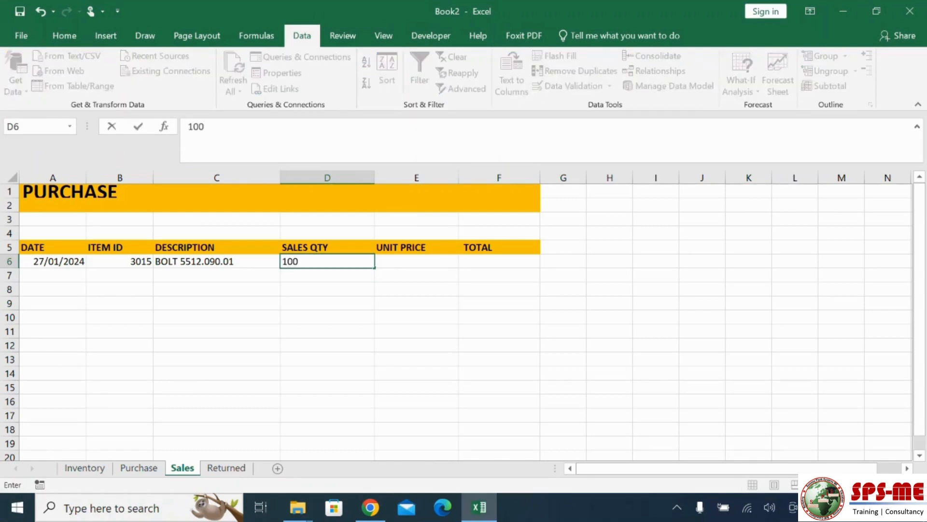
pyautogui.press('Tab')
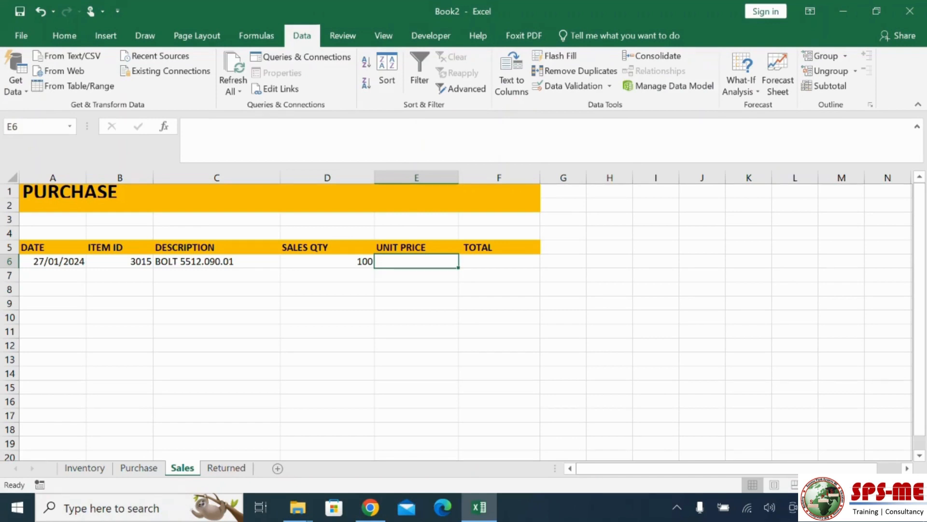
pyautogui.write('101')
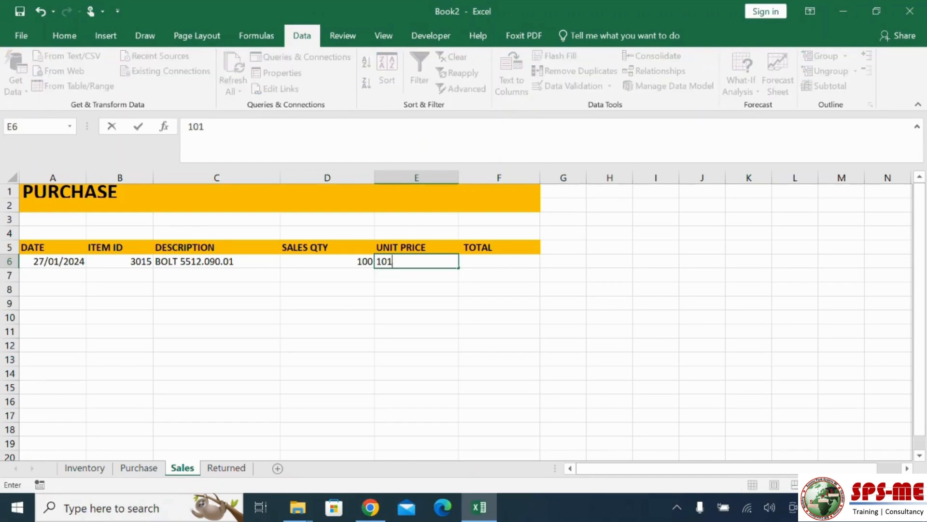
pyautogui.press('Tab')
# - Calculate the total in F6 by multiplying sales quantity by unit price with the formula =D6*E6
pyautogui.write('=')
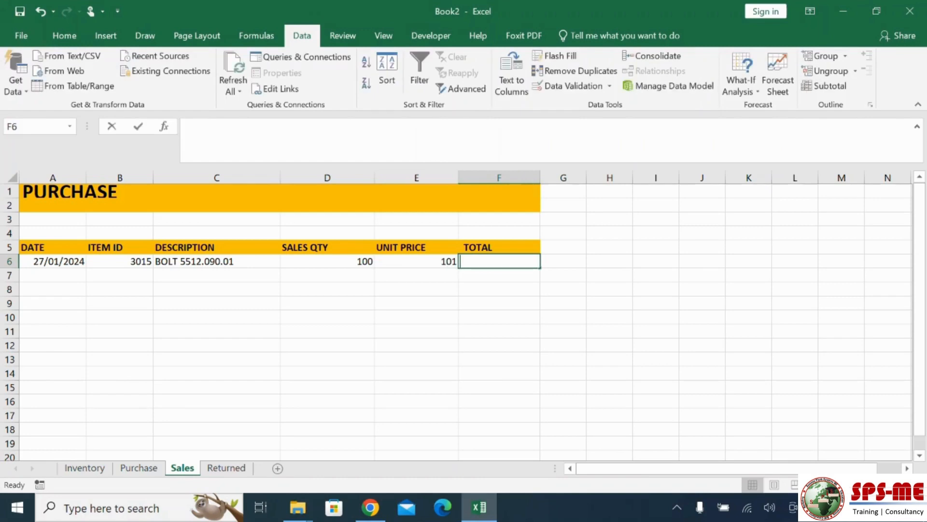
pyautogui.click(328, 261)
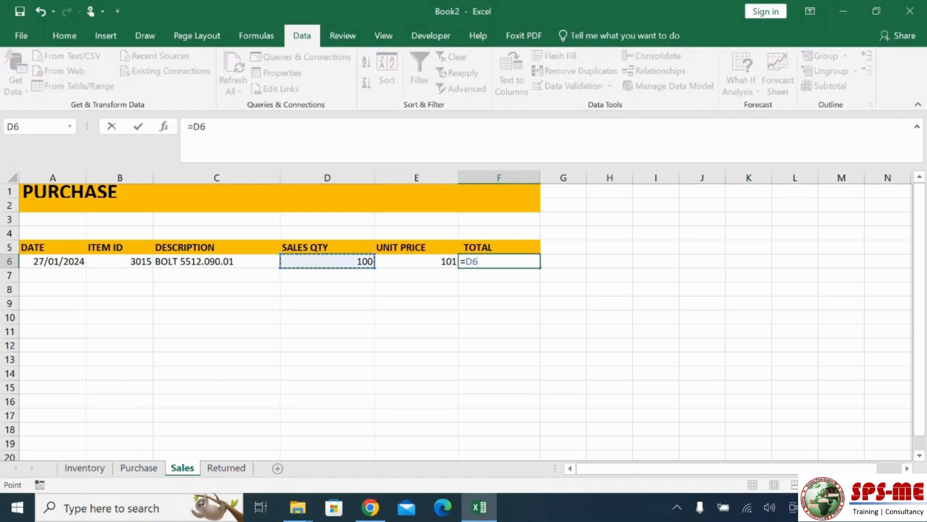
pyautogui.write('*')
pyautogui.click(416, 262)
pyautogui.press('Return')
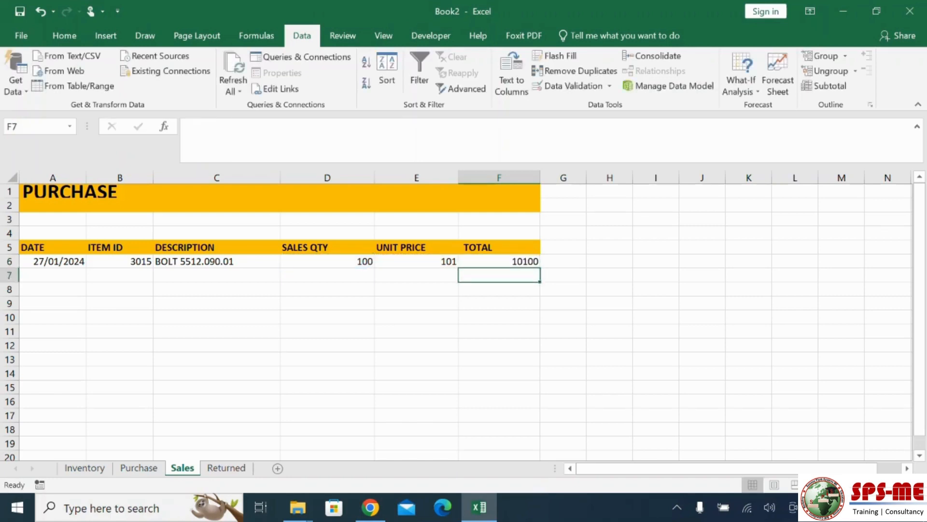
# - Apply the Accounting number format to the total in F6
pyautogui.click(499, 261)
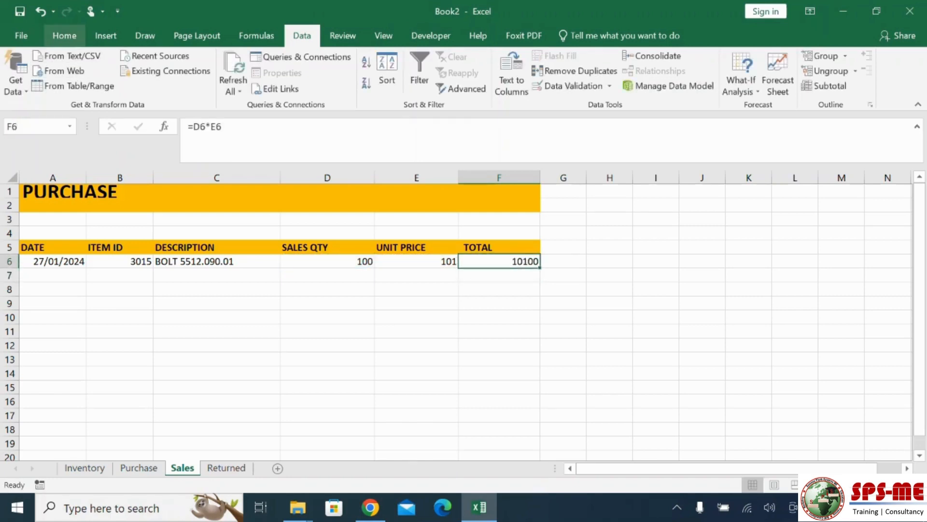
pyautogui.click(65, 36)
pyautogui.click(425, 62)
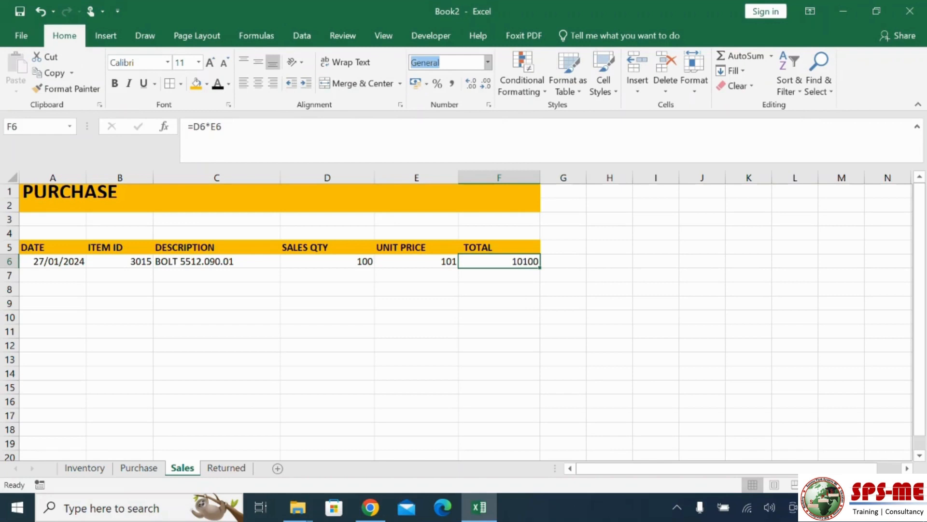
pyautogui.click(488, 63)
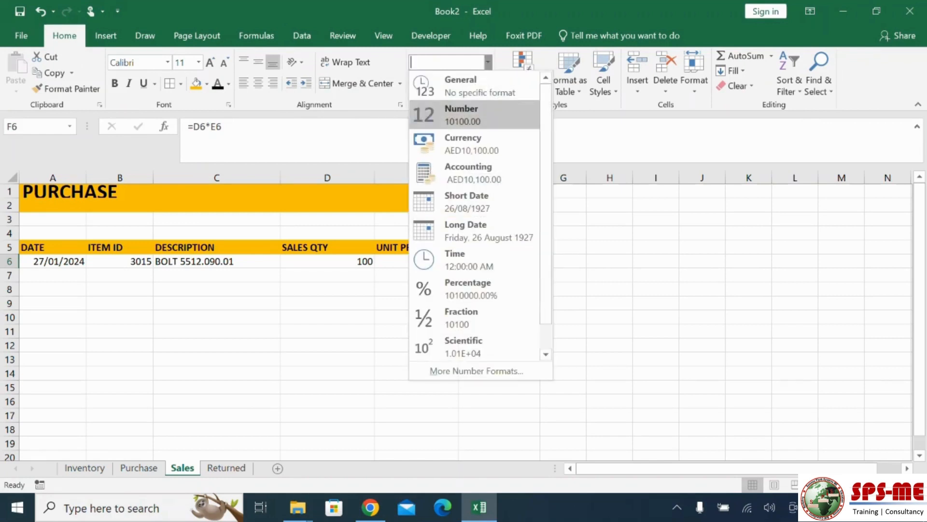
pyautogui.click(471, 172)
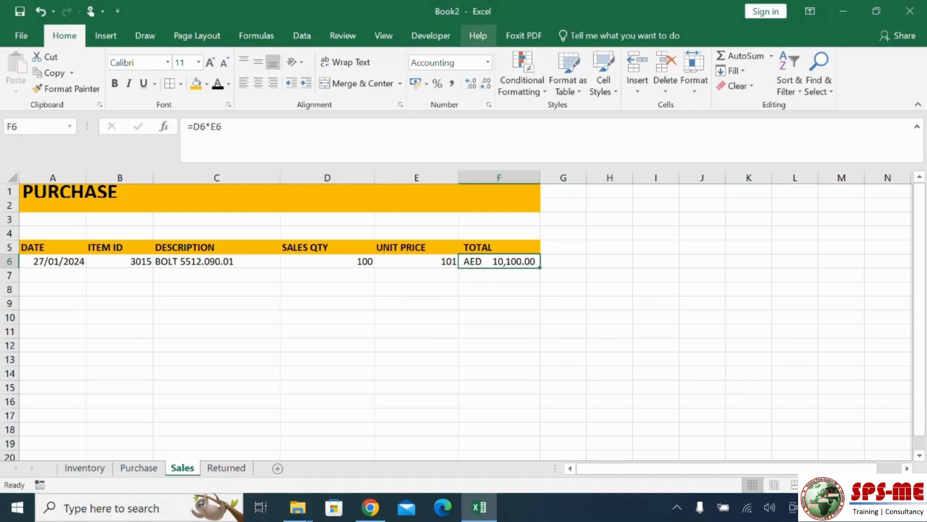
# - Set the accounting symbol of F6 to None and fill the total formula down to F18
pyautogui.click(488, 63)
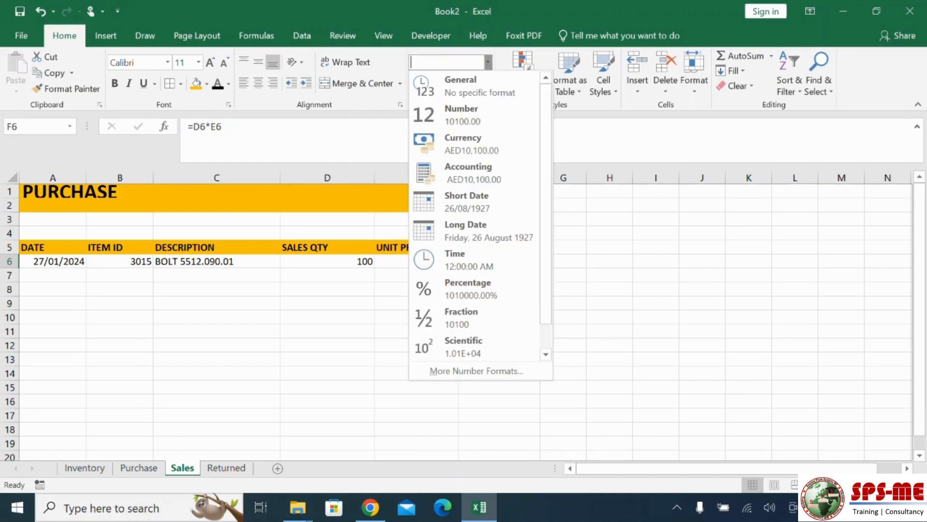
pyautogui.click(477, 371)
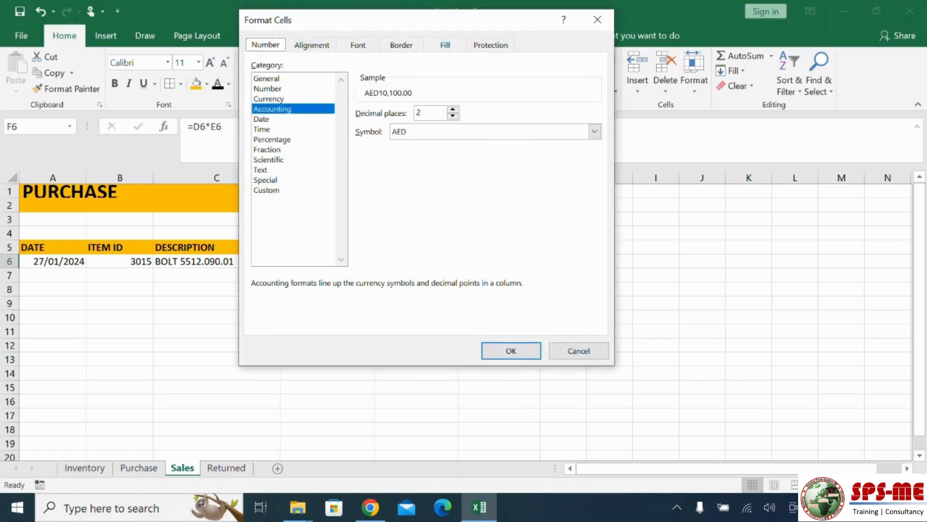
pyautogui.click(595, 132)
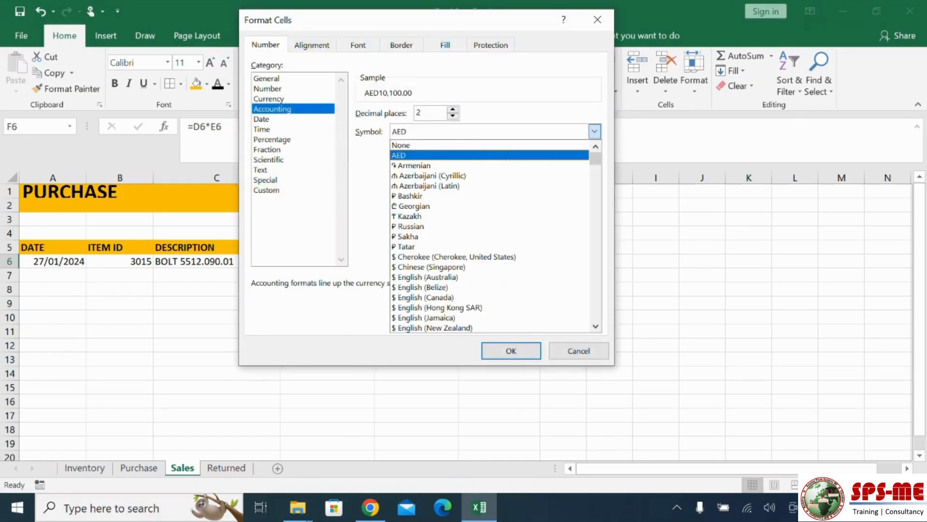
pyautogui.click(489, 145)
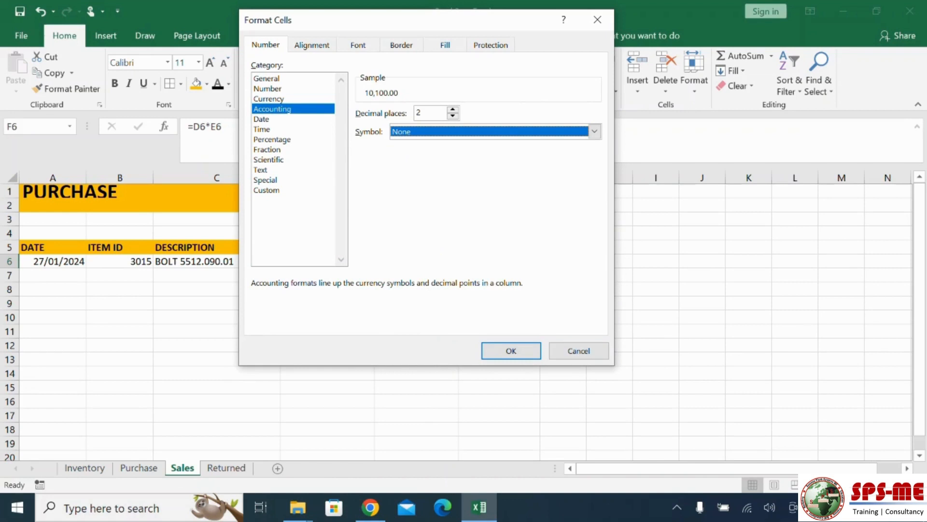
pyautogui.click(595, 132)
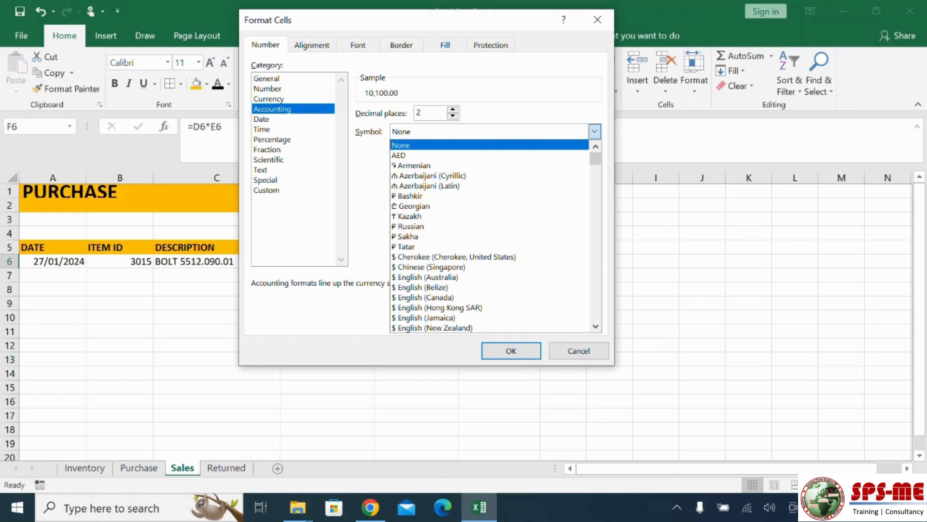
pyautogui.click(595, 132)
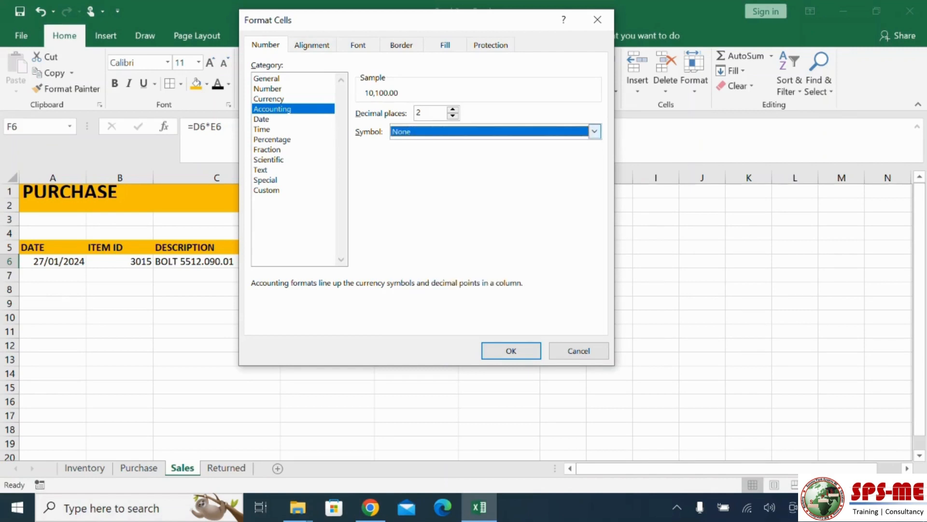
pyautogui.click(511, 351)
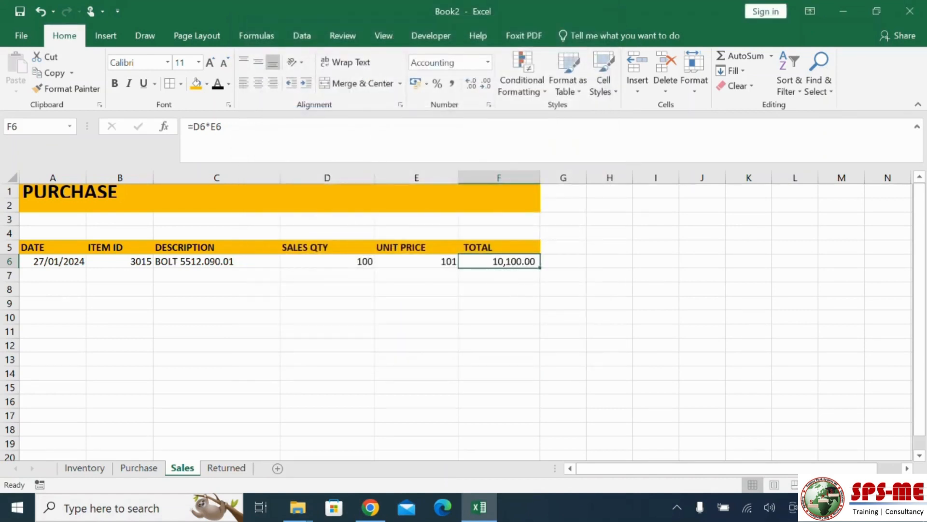
pyautogui.moveTo(540, 268); pyautogui.dragTo(540, 435)
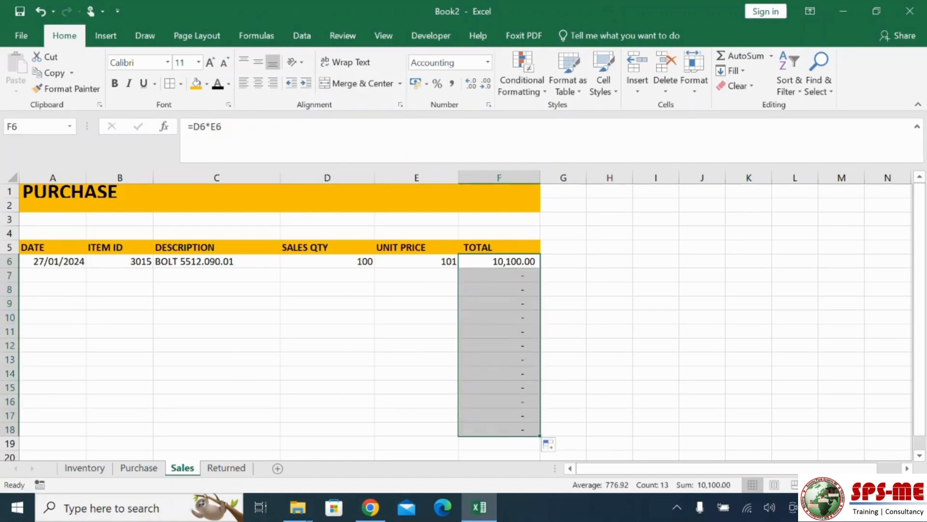
pyautogui.click(656, 374)
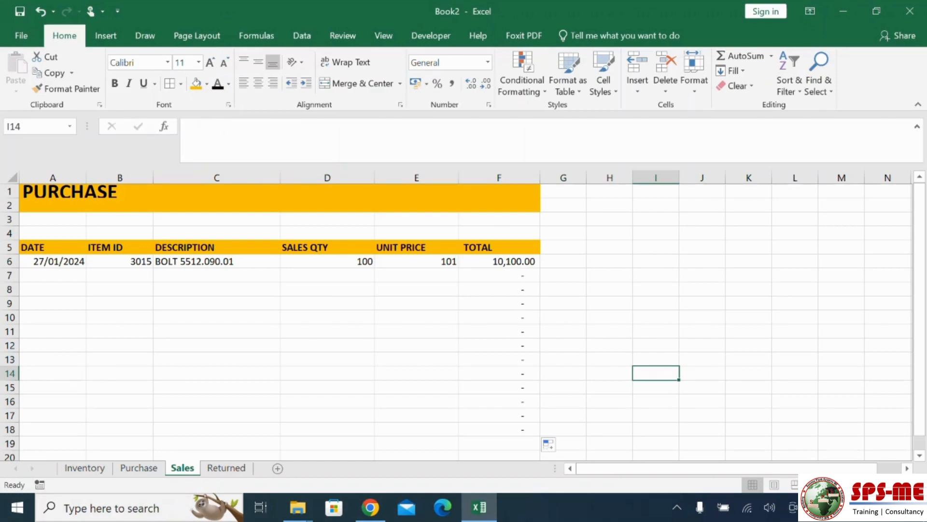
# - Examine the Stock In and Stock out columns on the Inventory sheet
pyautogui.hotkey('ctrl', 'pageup')
pyautogui.hotkey('ctrl', 'pageup')
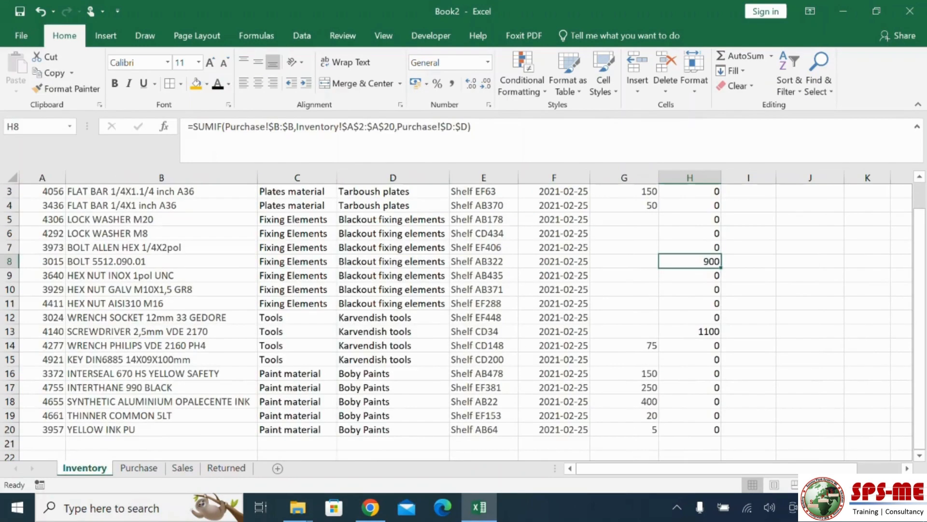
pyautogui.scroll(1, 463, 321)
pyautogui.click(748, 262)
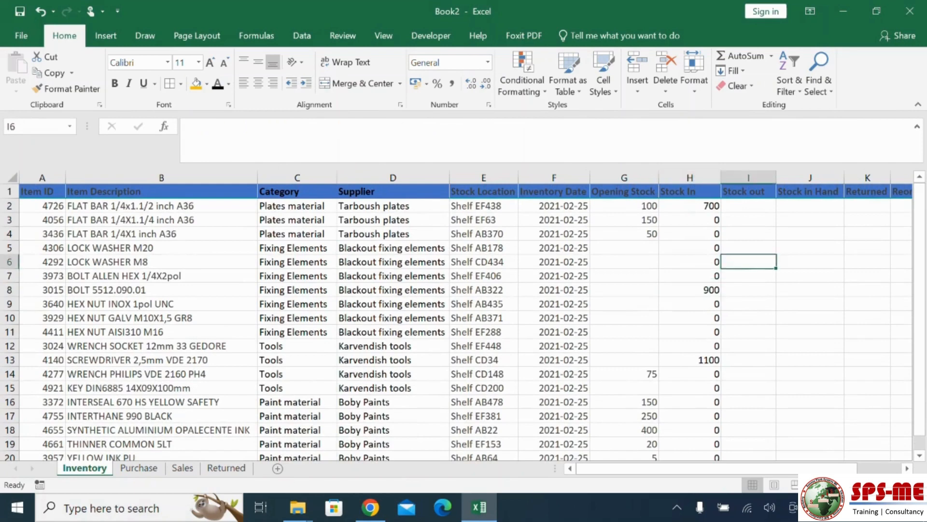
pyautogui.click(749, 205)
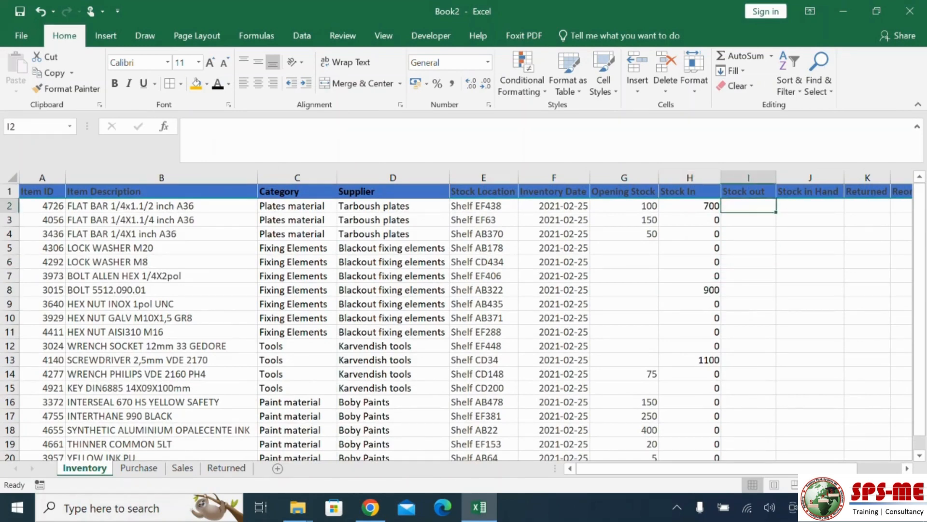
pyautogui.scroll(-1, 462, 322)
pyautogui.scroll(1, 463, 321)
pyautogui.click(748, 290)
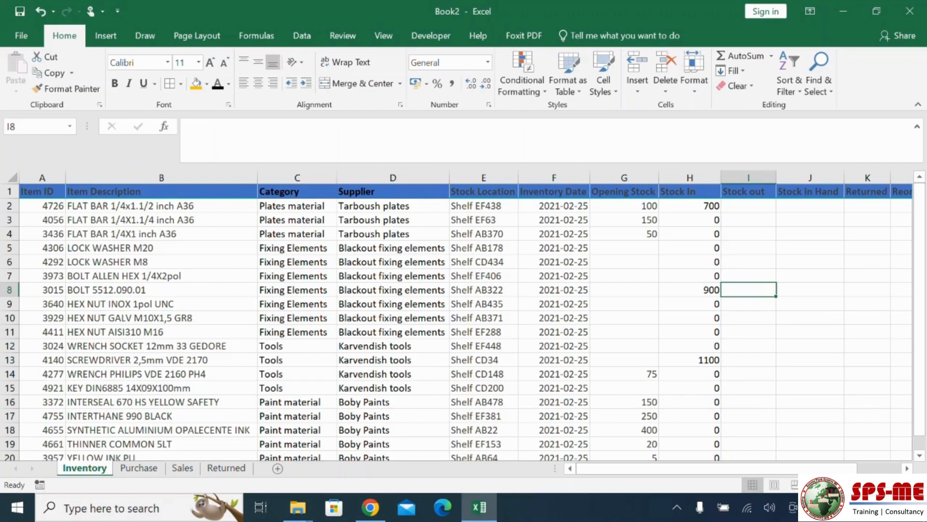
# - Begin a SUMIF formula in Stock out cell I2, using the absolute column $B:$B of the Sales sheet as the range
pyautogui.click(749, 206)
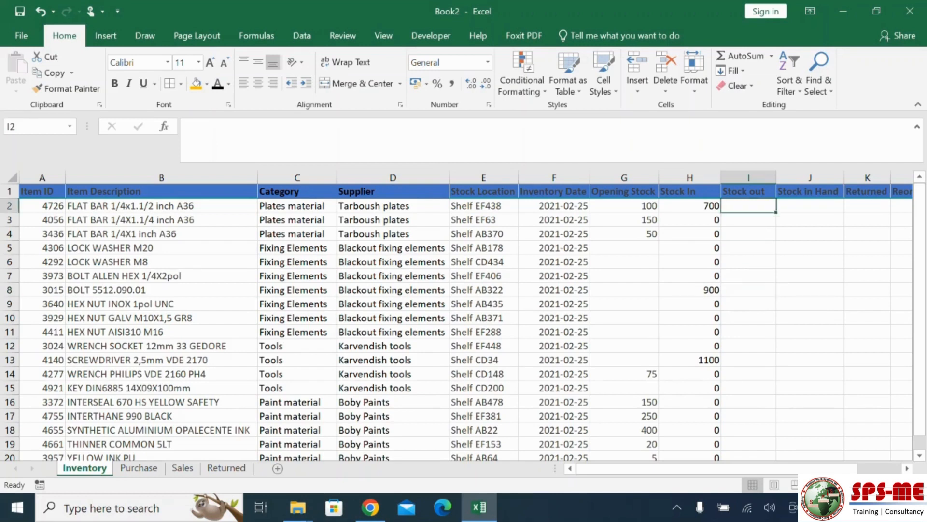
pyautogui.write('=')
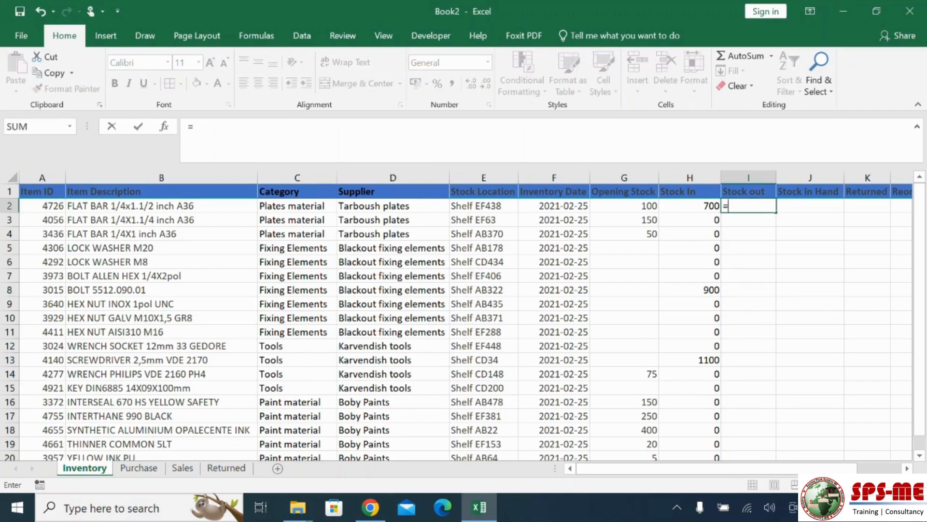
pyautogui.write('SUMIF')
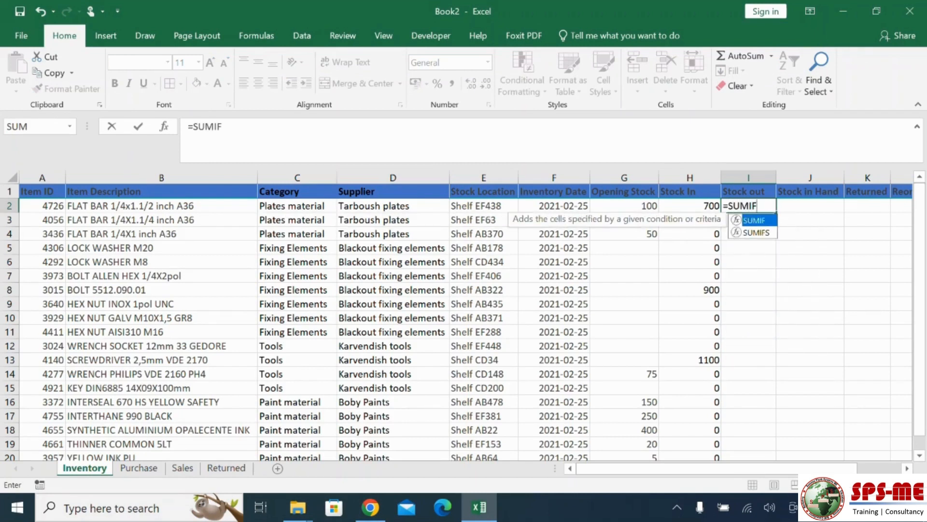
pyautogui.write('(')
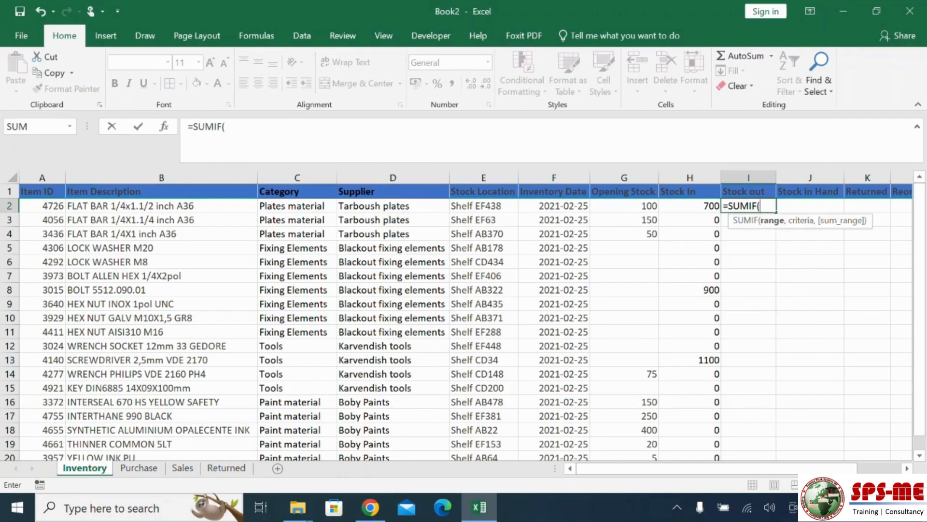
pyautogui.click(183, 468)
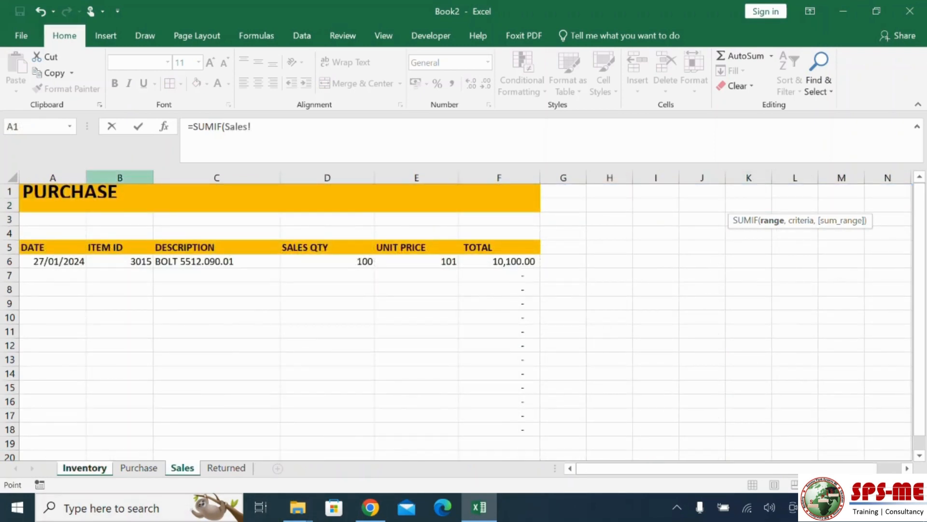
pyautogui.click(119, 177)
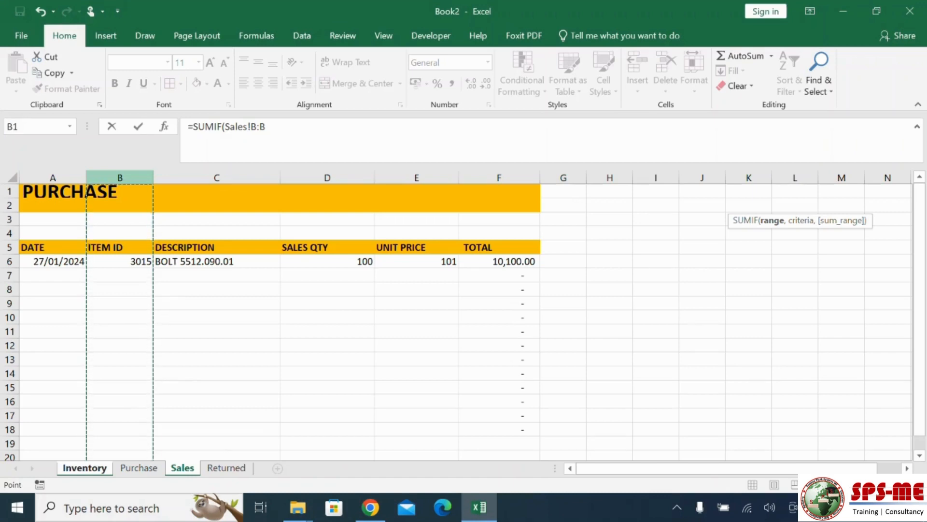
pyautogui.press('F4')
pyautogui.write(',')
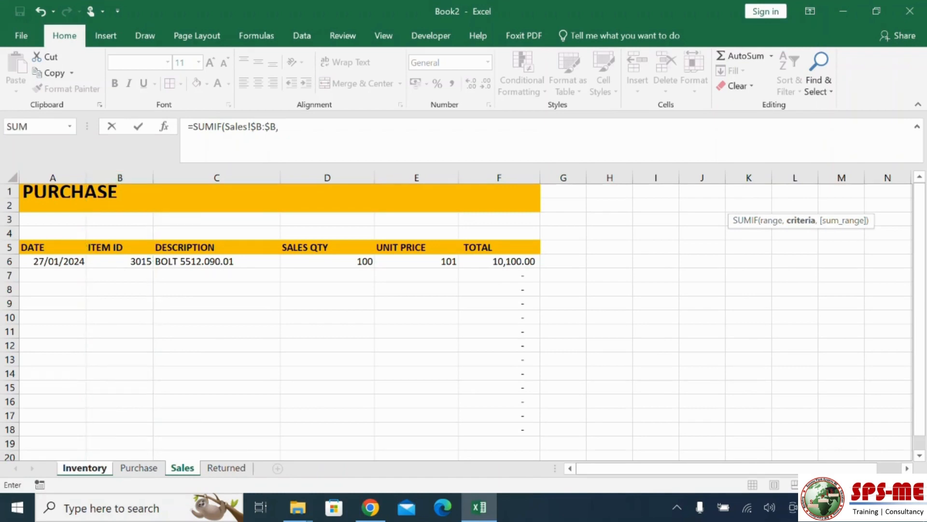
# - Complete the SUMIF formula in I2 with Inventory!$A$2:$A$20 as the criteria and the absolute column Sales!$D:$D as the sum range
pyautogui.click(84, 468)
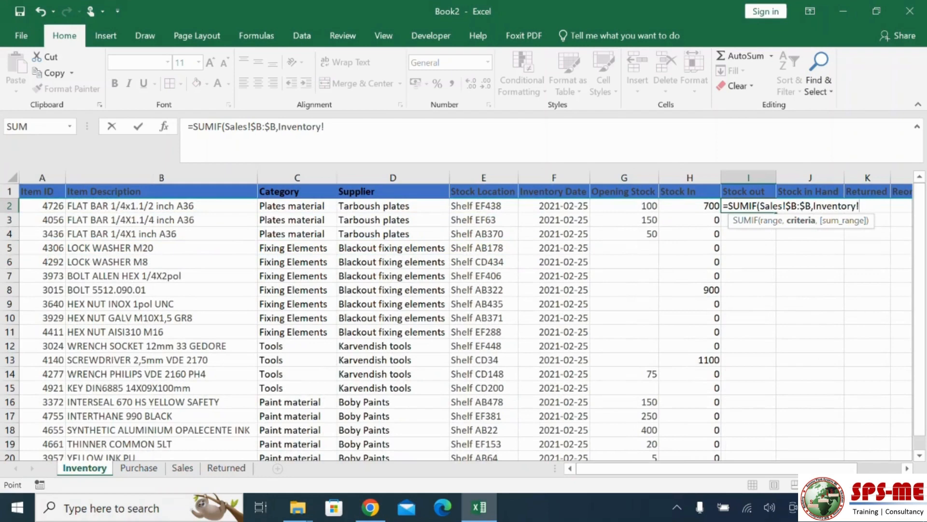
pyautogui.moveTo(44, 205); pyautogui.dragTo(58, 432)
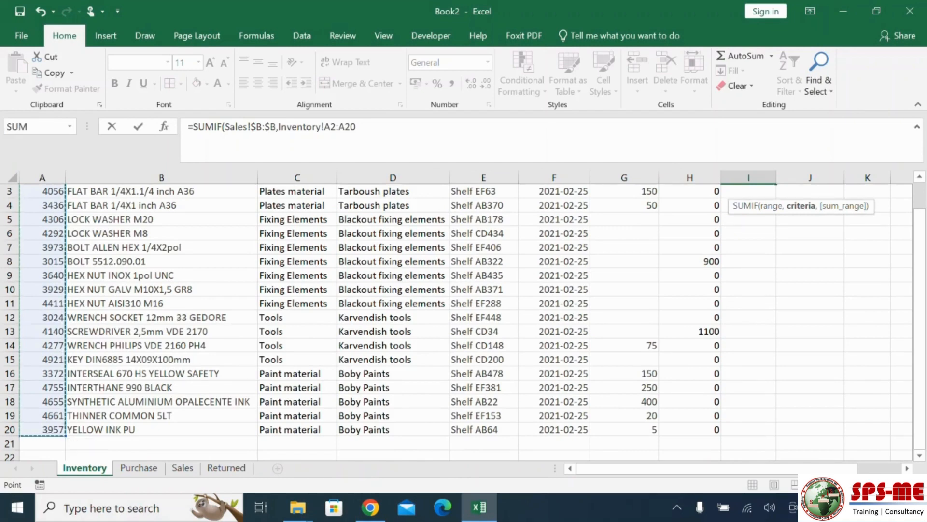
pyautogui.press('F4')
pyautogui.write(',')
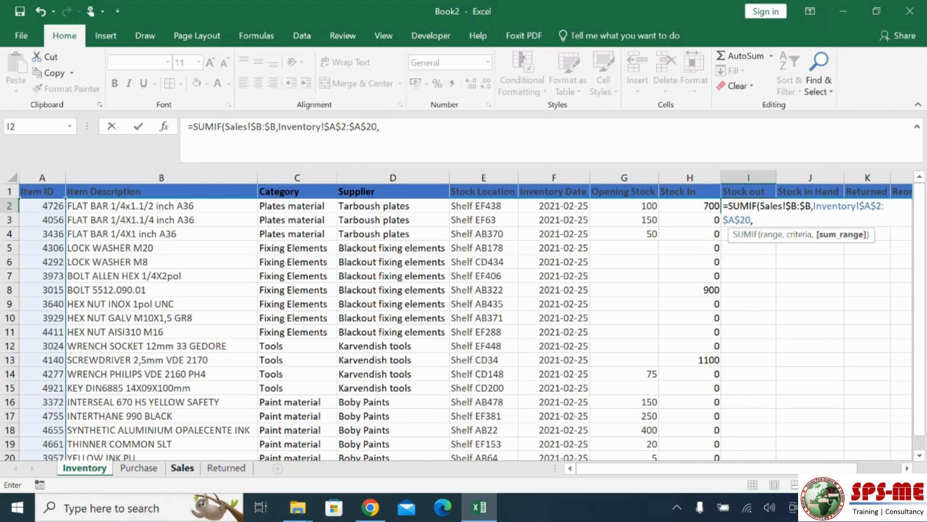
pyautogui.click(182, 468)
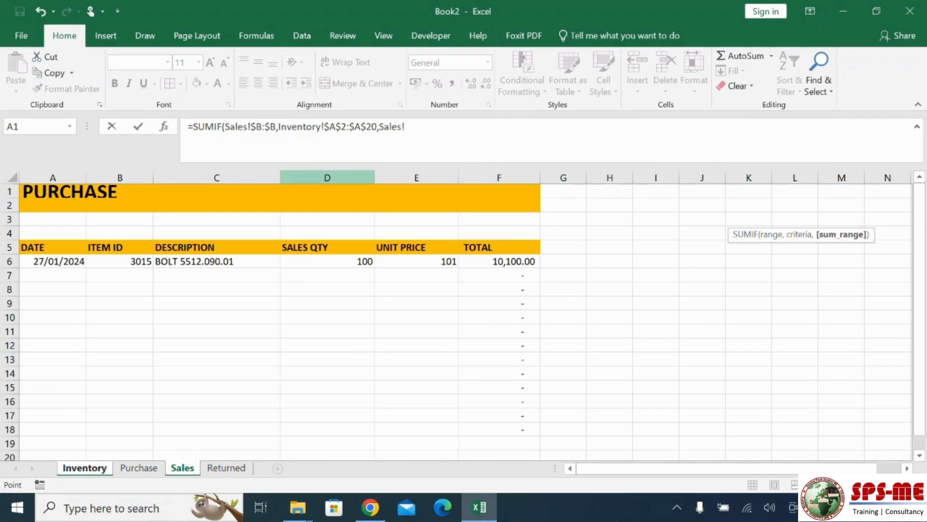
pyautogui.click(327, 178)
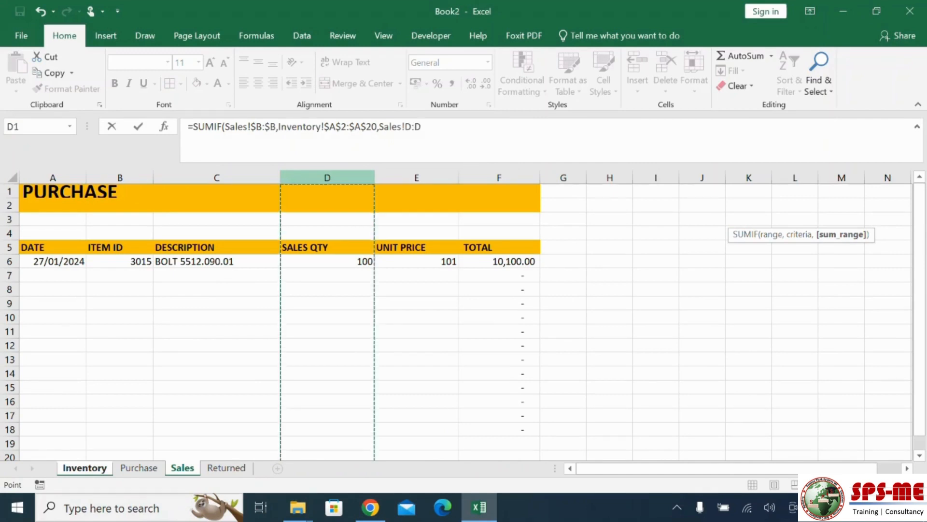
pyautogui.press('F4')
pyautogui.press('Return')
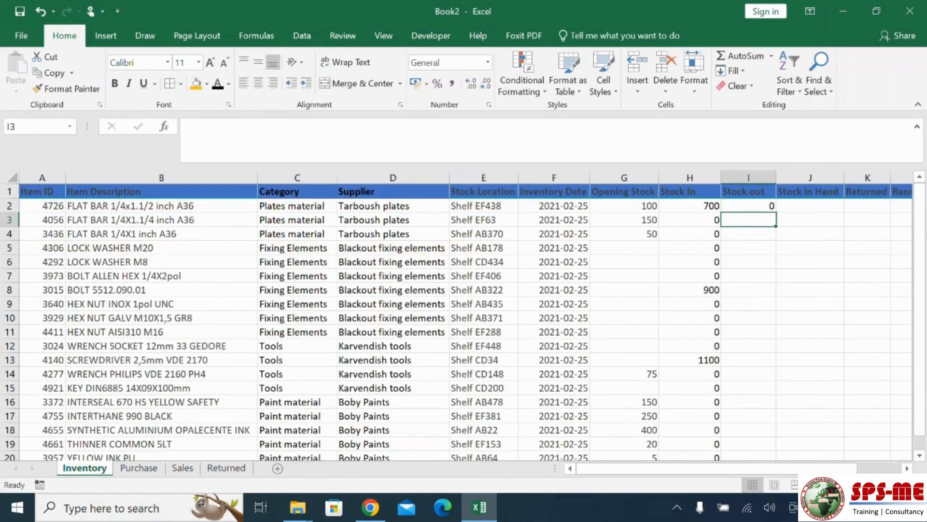
# - Fill the Stock out formula from I2 down through row 20 and check the formula in I8 for BOLT 5512.090.01
pyautogui.click(748, 205)
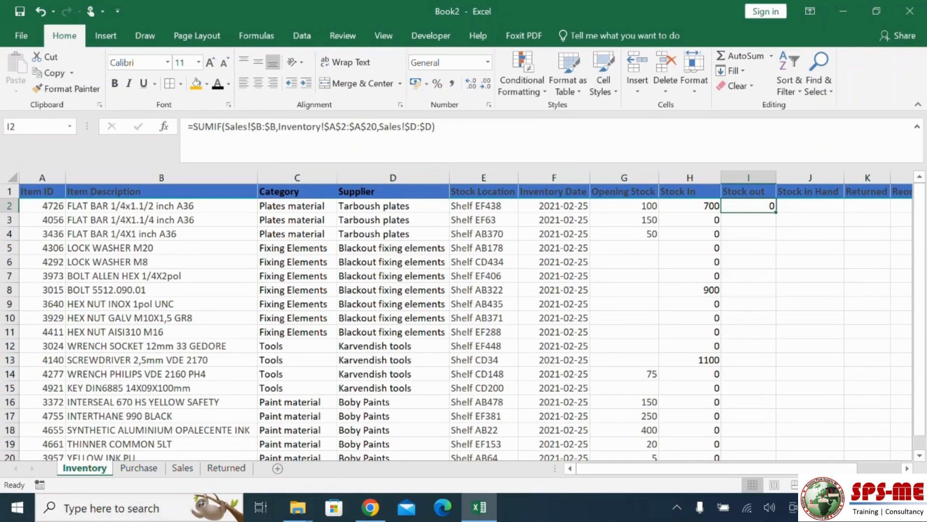
pyautogui.doubleClick(776, 212)
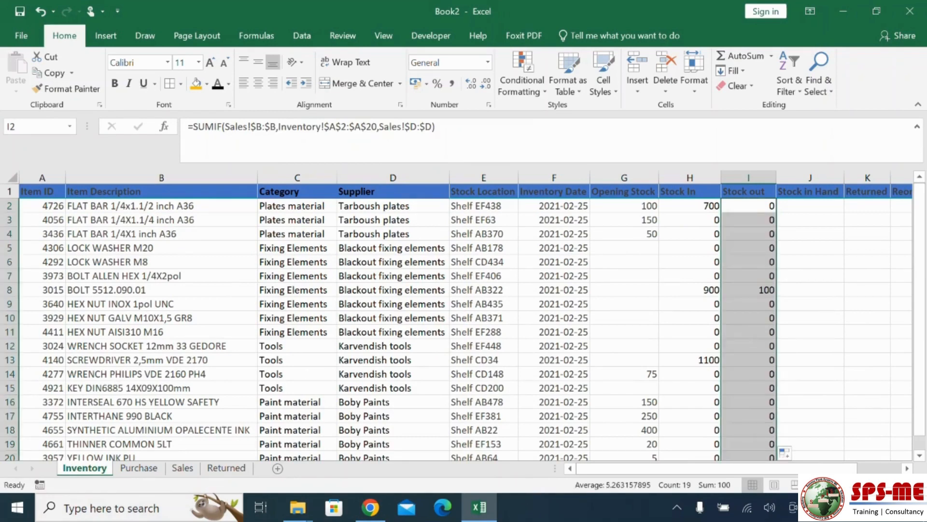
pyautogui.scroll(-3, 464, 319)
pyautogui.scroll(-2, 463, 318)
pyautogui.scroll(5, 463, 318)
pyautogui.click(748, 289)
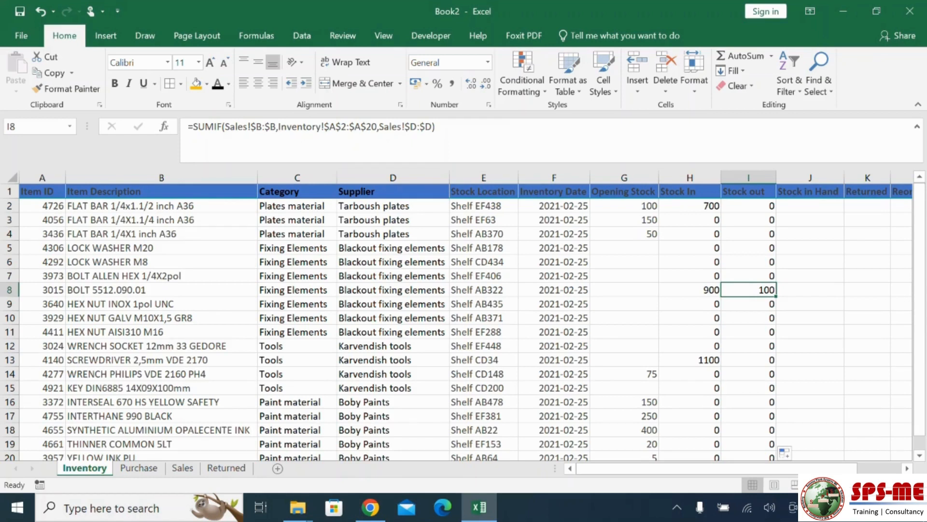
# - Extend the date series on the Sales sheet from A6 down to A9, ending at 30/01/2024
pyautogui.hotkey('ctrl', 'pagedown')
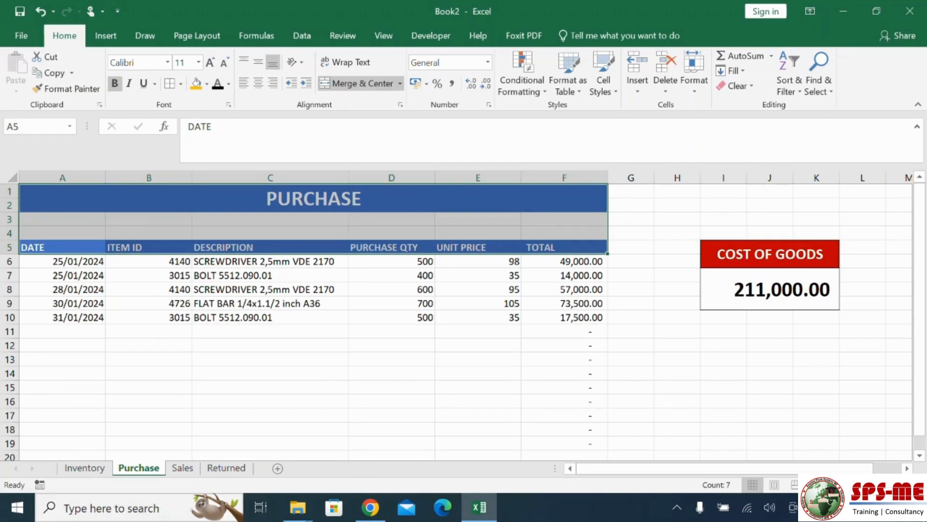
pyautogui.hotkey('ctrl', 'pagedown')
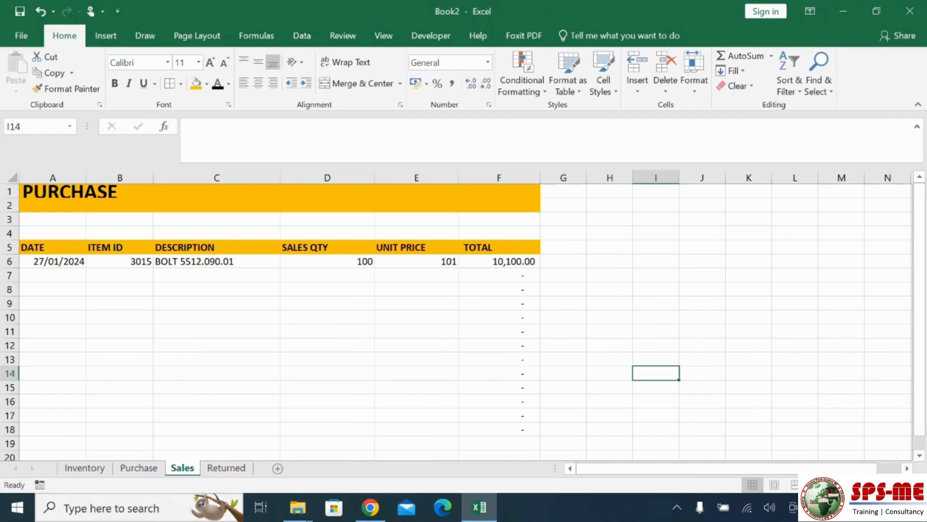
pyautogui.click(53, 261)
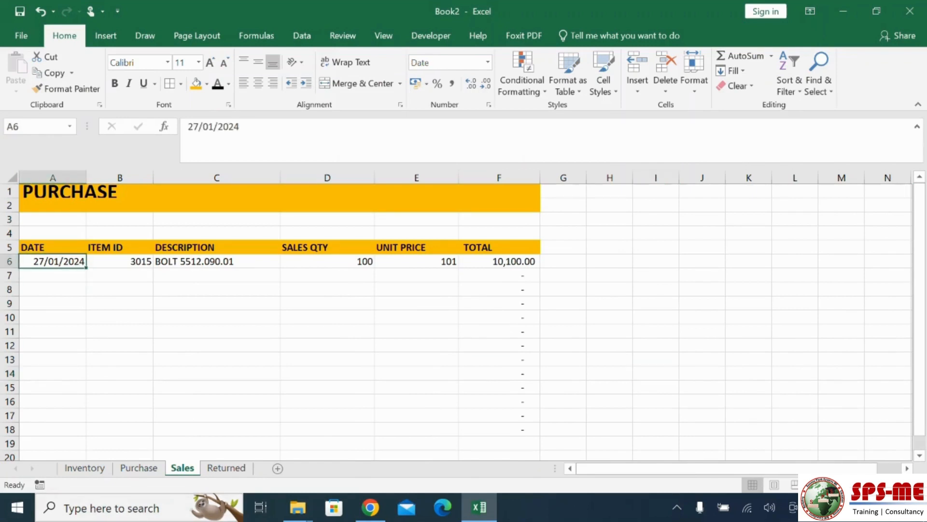
pyautogui.moveTo(86, 268); pyautogui.dragTo(88, 305)
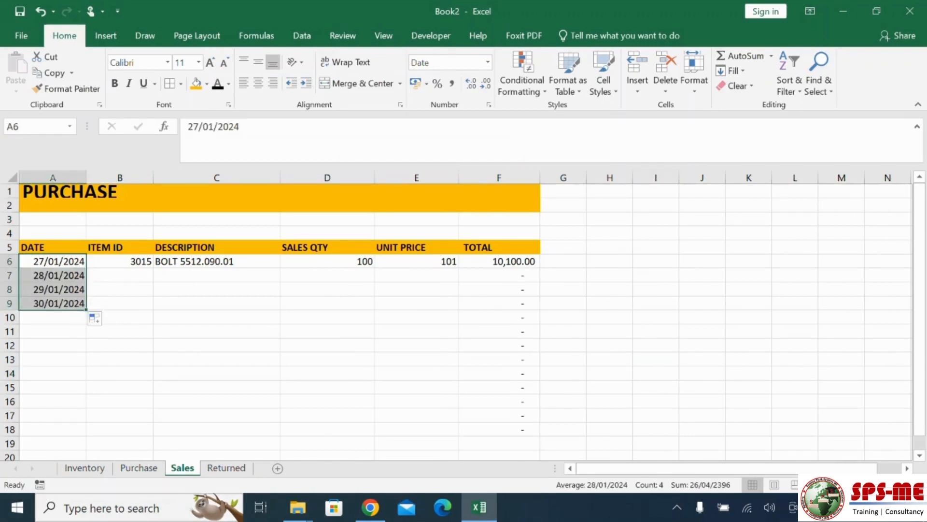
# - Record a sale of item 4726 in row 7 with quantity 600 and unit price 120, widening the Description column to fit
pyautogui.click(120, 275)
pyautogui.hotkey('alt', 'Down')
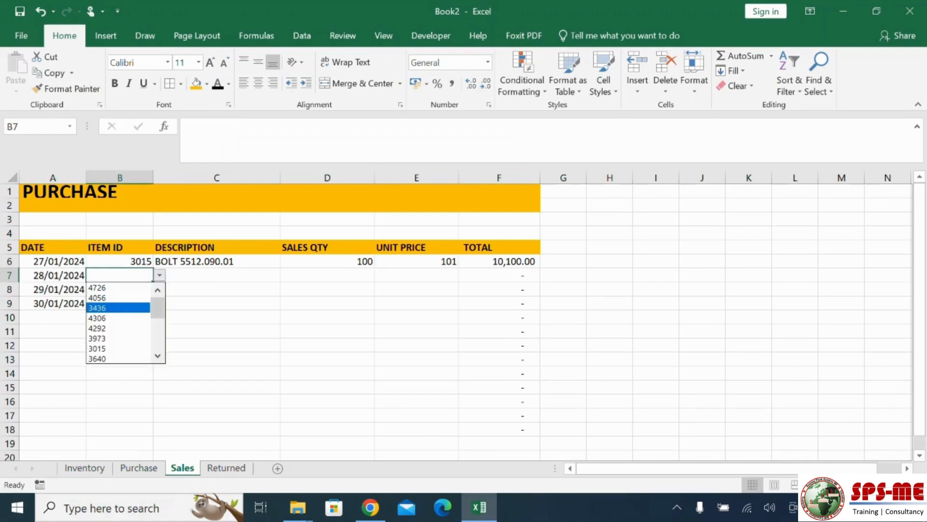
pyautogui.click(118, 288)
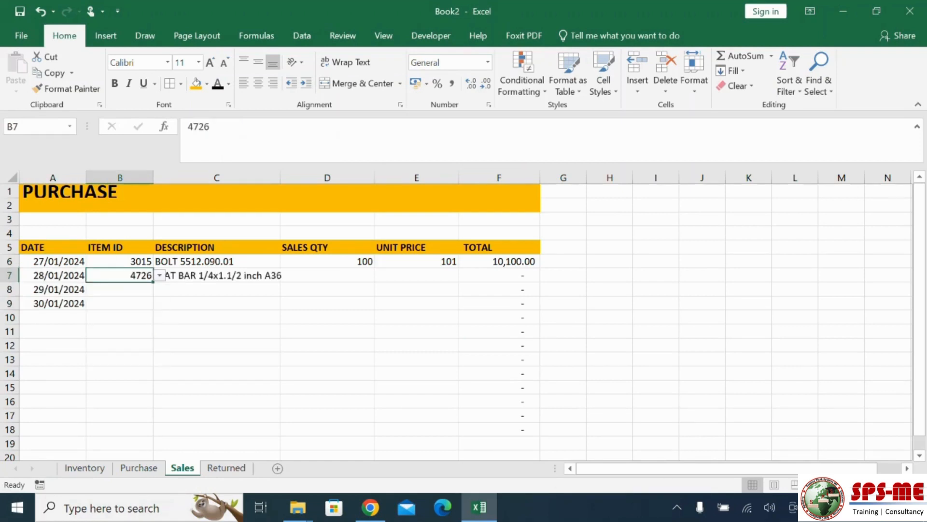
pyautogui.click(327, 276)
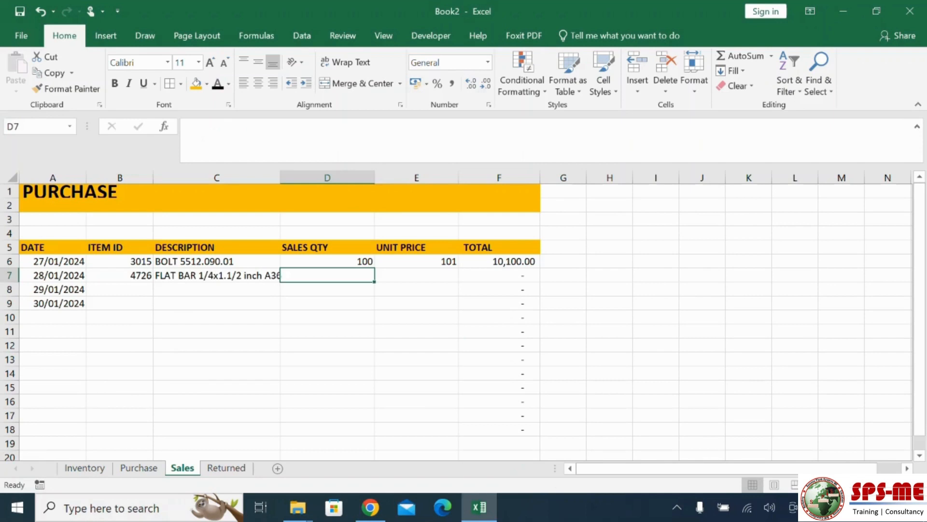
pyautogui.moveTo(280, 178); pyautogui.dragTo(287, 177)
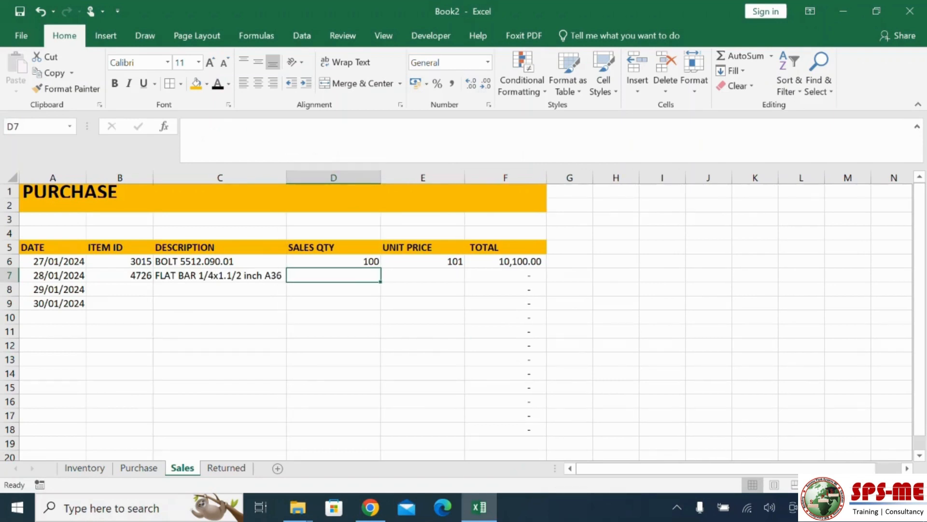
pyautogui.write('600')
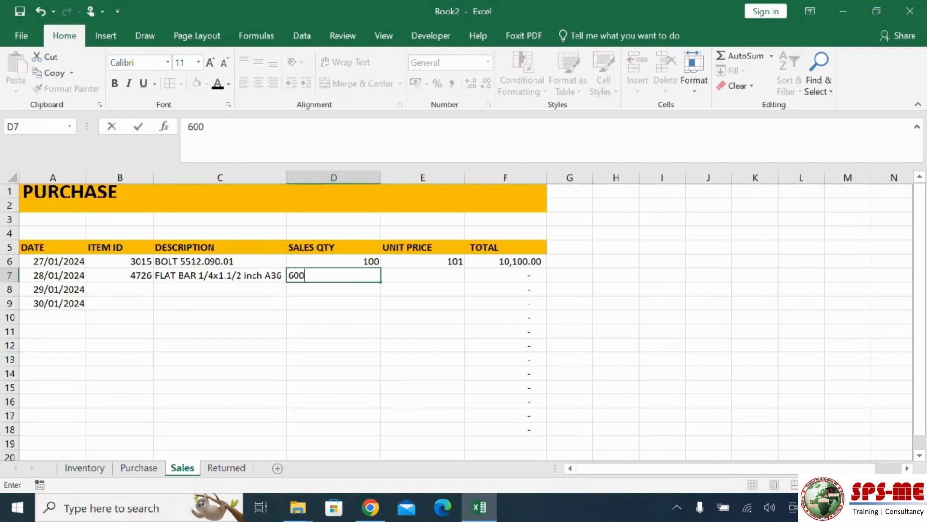
pyautogui.press('Tab')
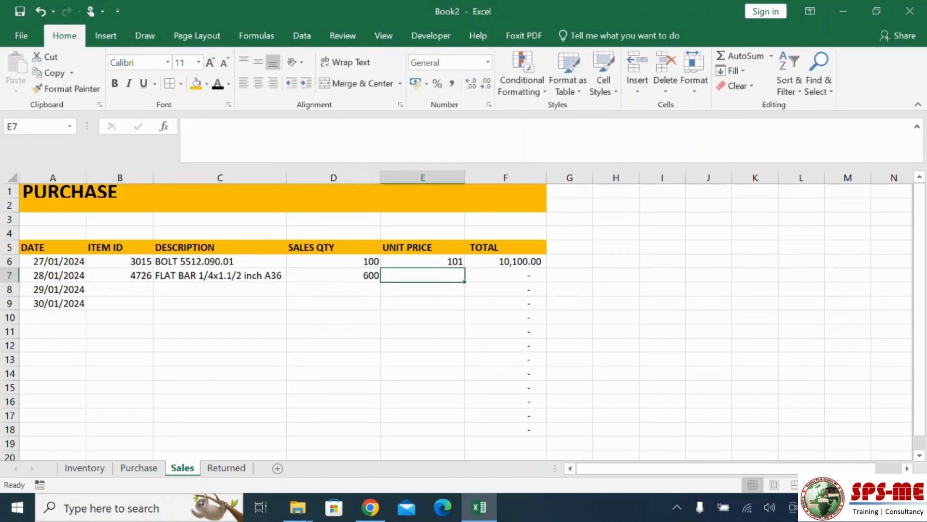
pyautogui.write('120')
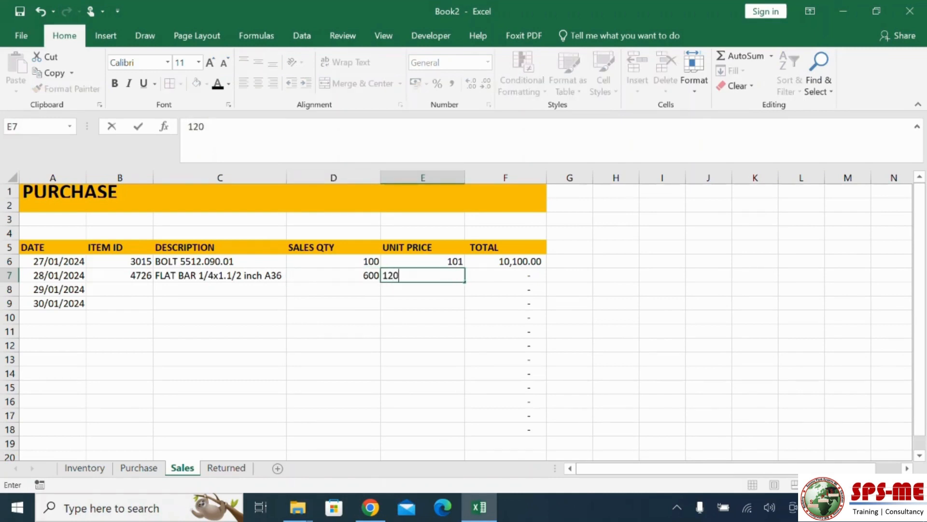
pyautogui.press('Return')
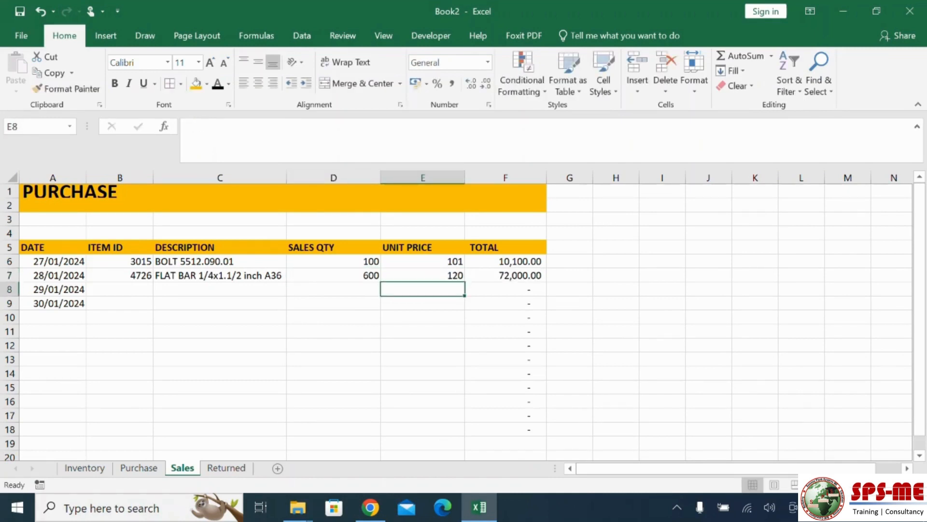
# - Record a sale of item 3015 in row 8 with quantity 250 and unit price 100
pyautogui.click(120, 289)
pyautogui.click(160, 289)
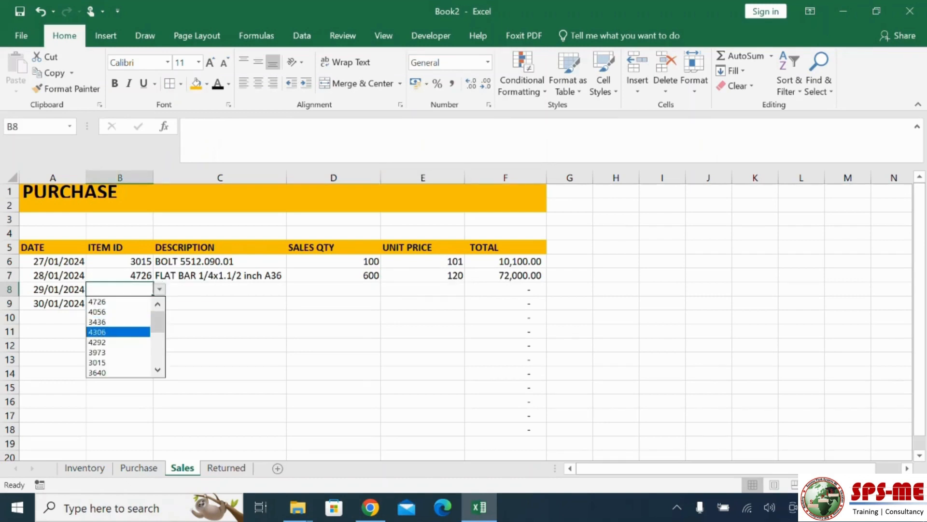
pyautogui.scroll(-1, 118, 337)
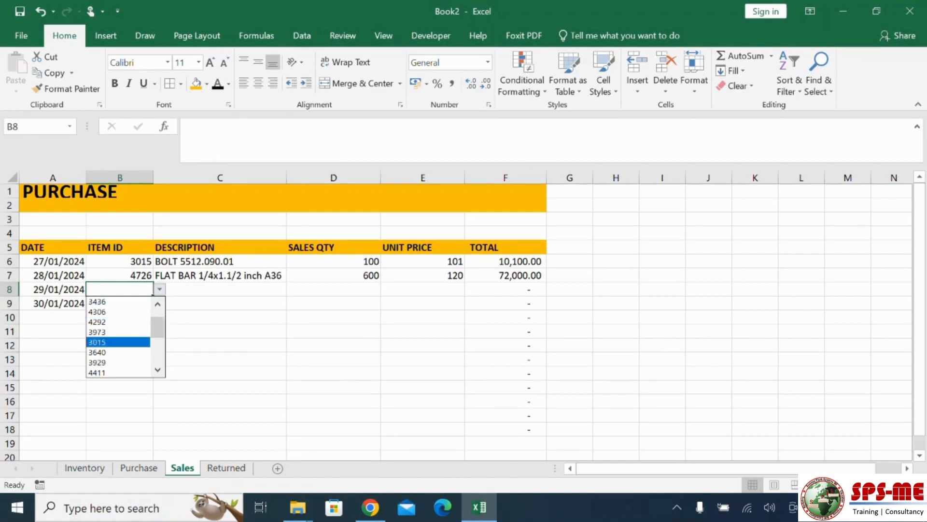
pyautogui.click(118, 342)
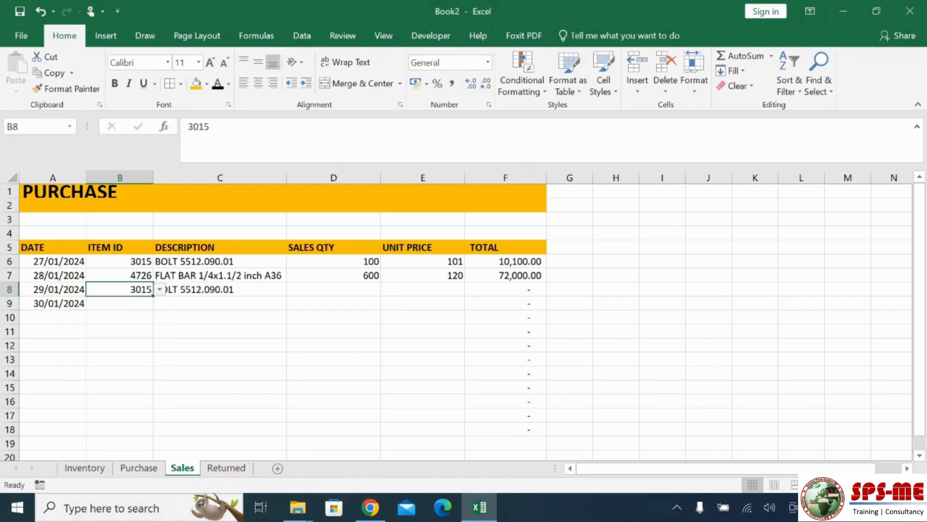
pyautogui.click(334, 289)
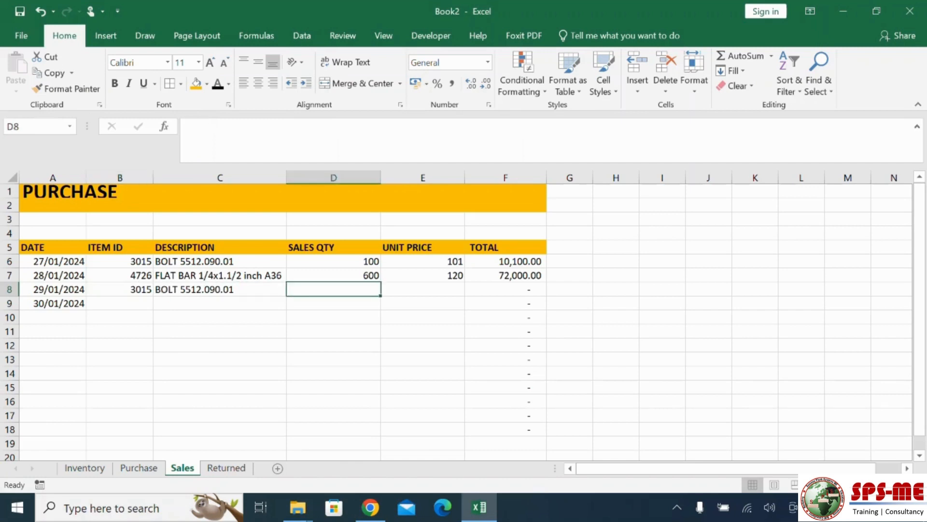
pyautogui.write('250')
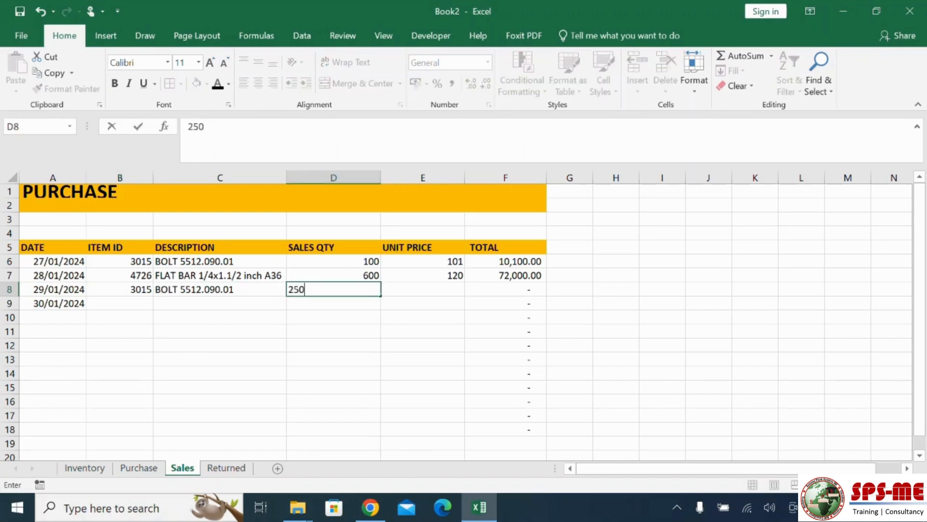
pyautogui.press('Tab')
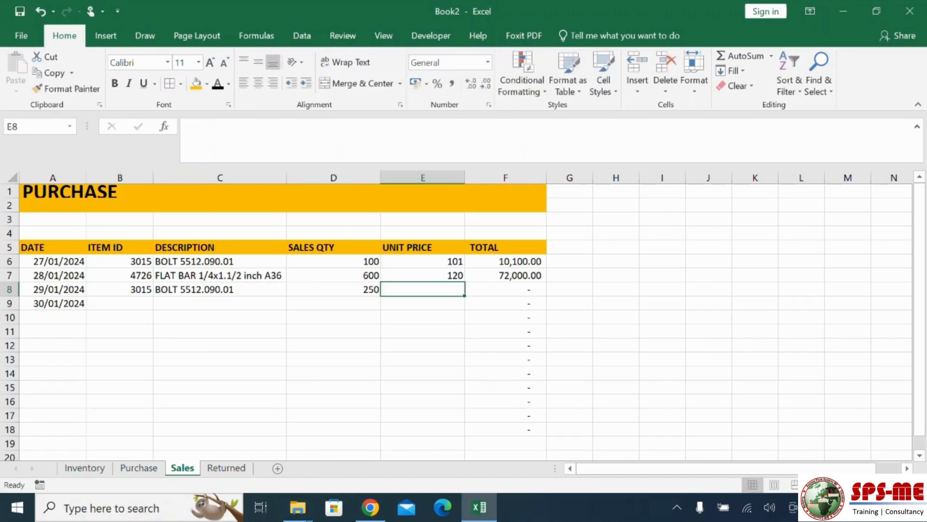
pyautogui.write('100')
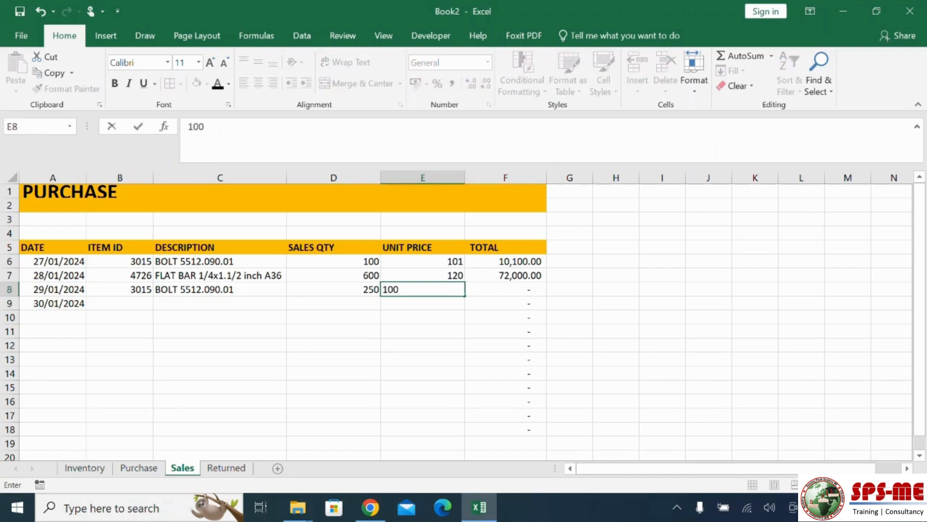
pyautogui.click(219, 345)
# - Check the Inventory and Purchase sheets for items that can be sold in row 9 of the Sales sheet
pyautogui.click(120, 303)
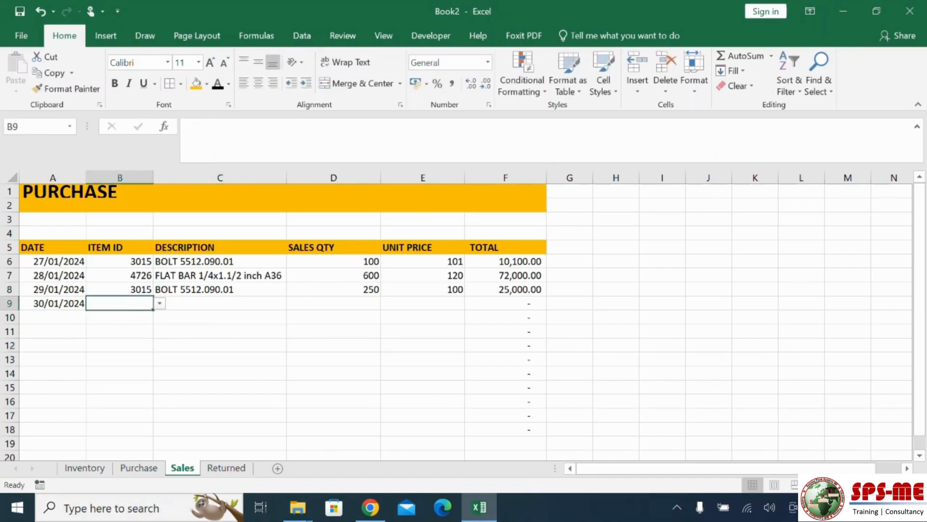
pyautogui.hotkey('alt', 'Down')
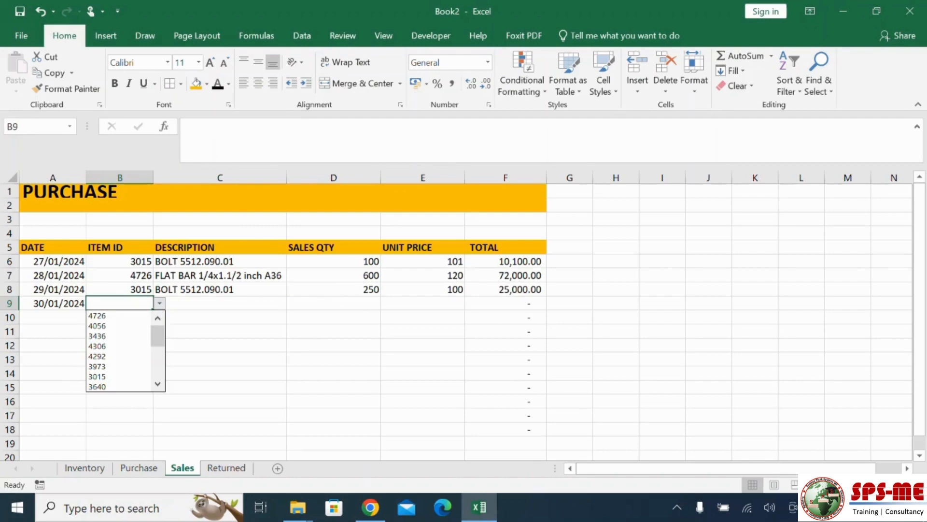
pyautogui.press('Escape')
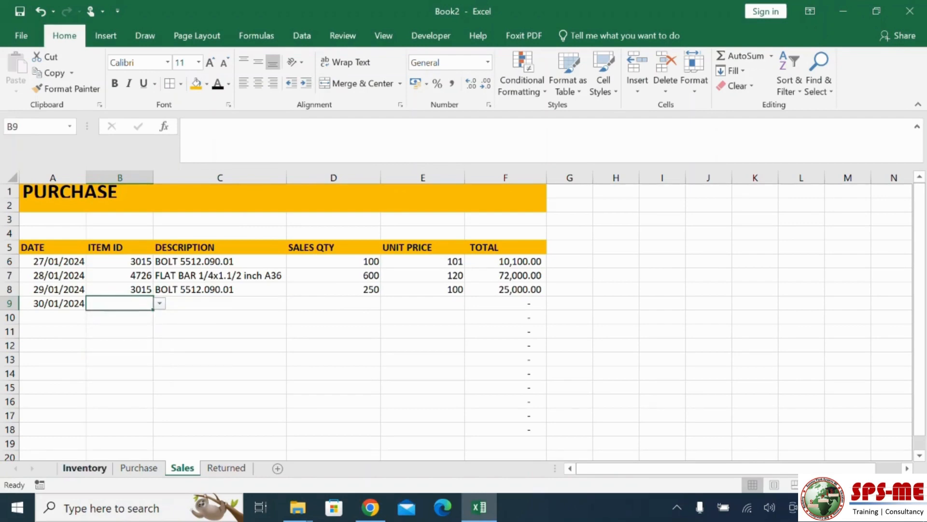
pyautogui.click(84, 467)
pyautogui.click(138, 468)
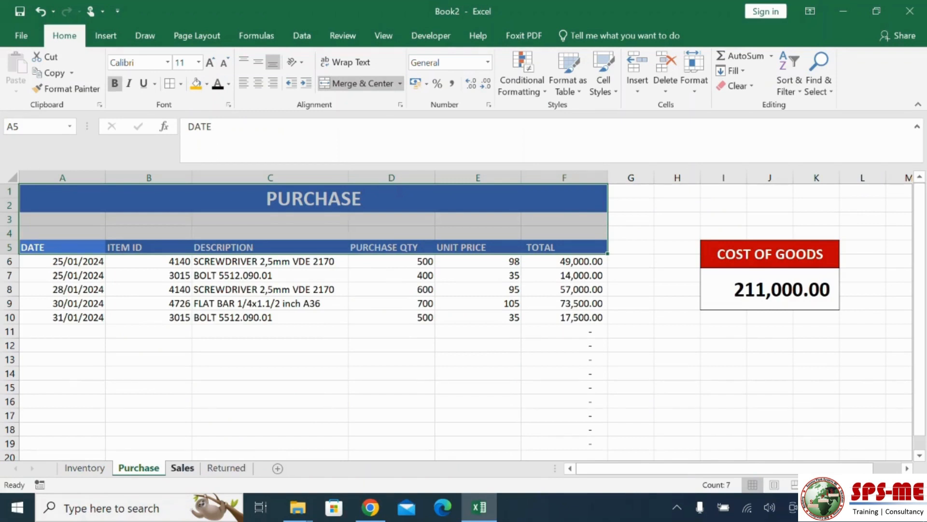
# - Choose item 4140 for row 9 of the Sales sheet and widen the Description column to fit its description
pyautogui.click(182, 468)
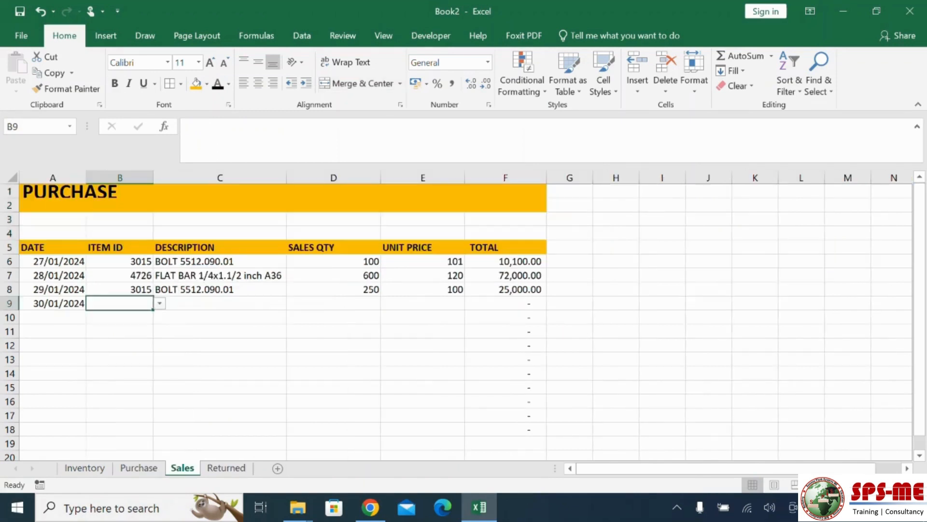
pyautogui.click(160, 303)
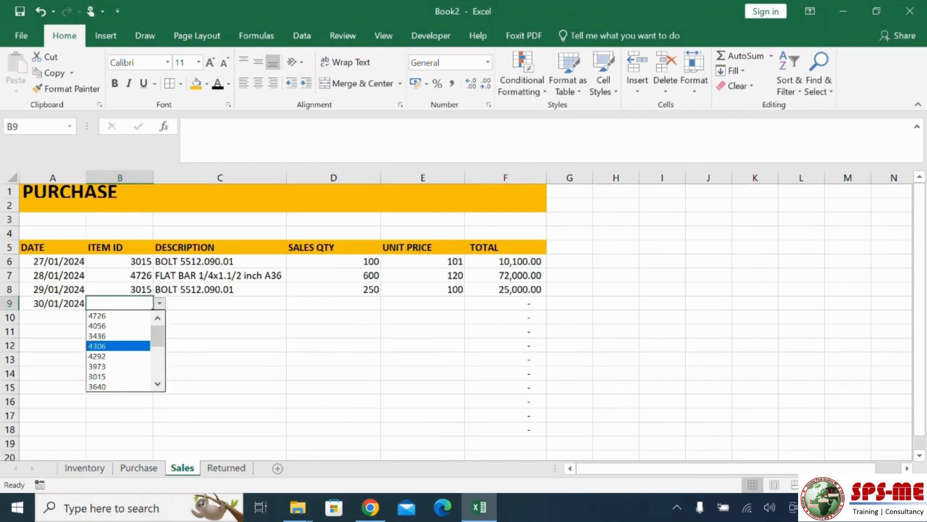
pyautogui.click(157, 384)
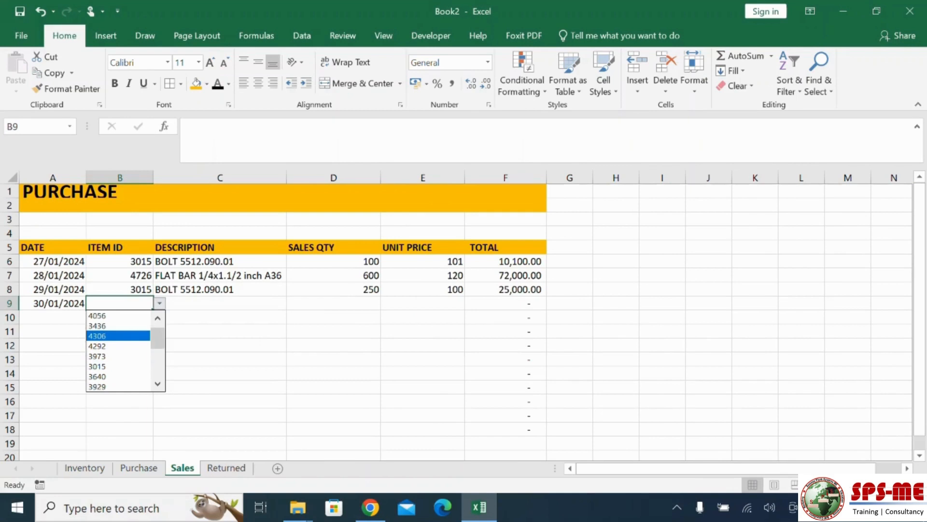
pyautogui.click(157, 384)
pyautogui.click(157, 384)
pyautogui.click(157, 384)
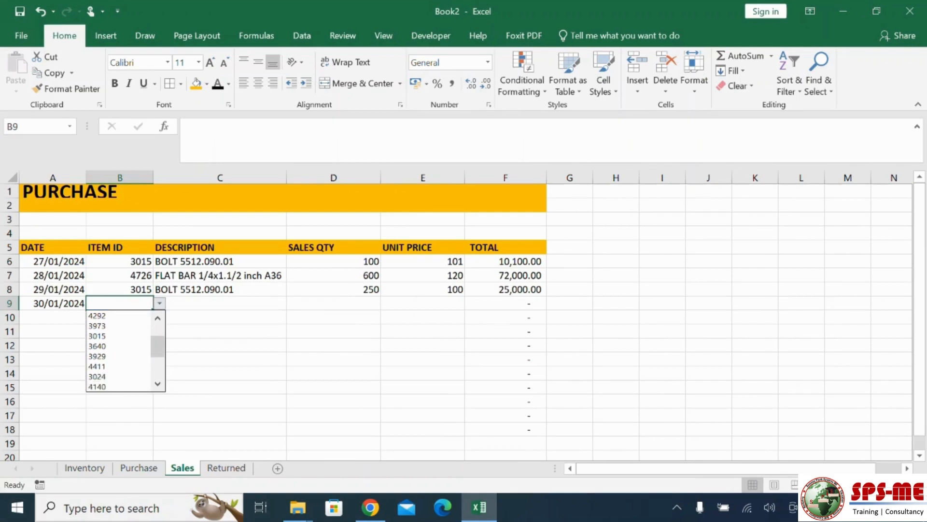
pyautogui.click(116, 386)
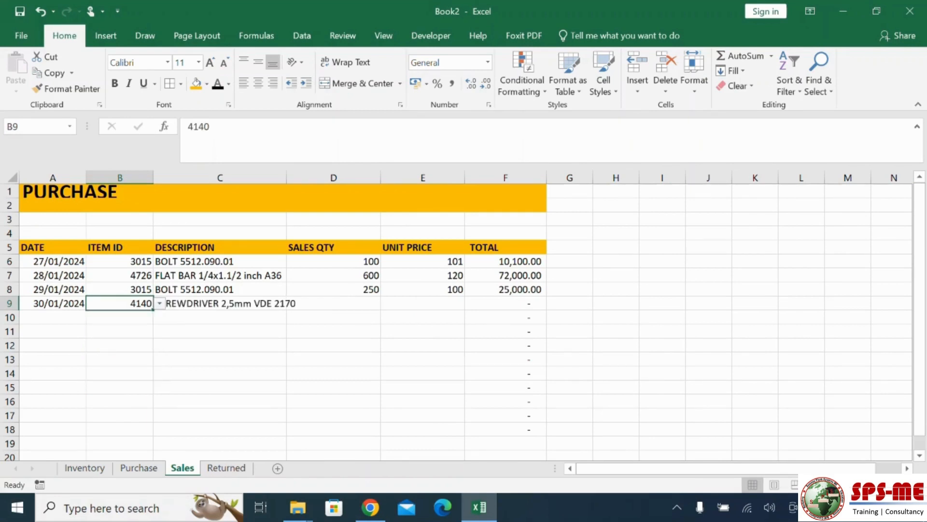
pyautogui.moveTo(286, 178); pyautogui.dragTo(302, 177)
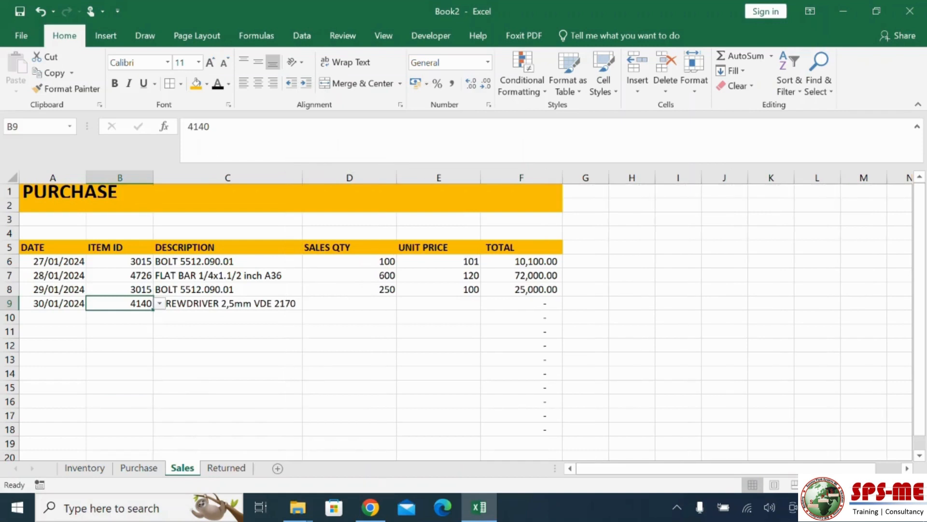
# - Enter a sales quantity of 300 and a unit price of 150 for the item 4140 sale in row 9
pyautogui.click(349, 303)
pyautogui.write('300')
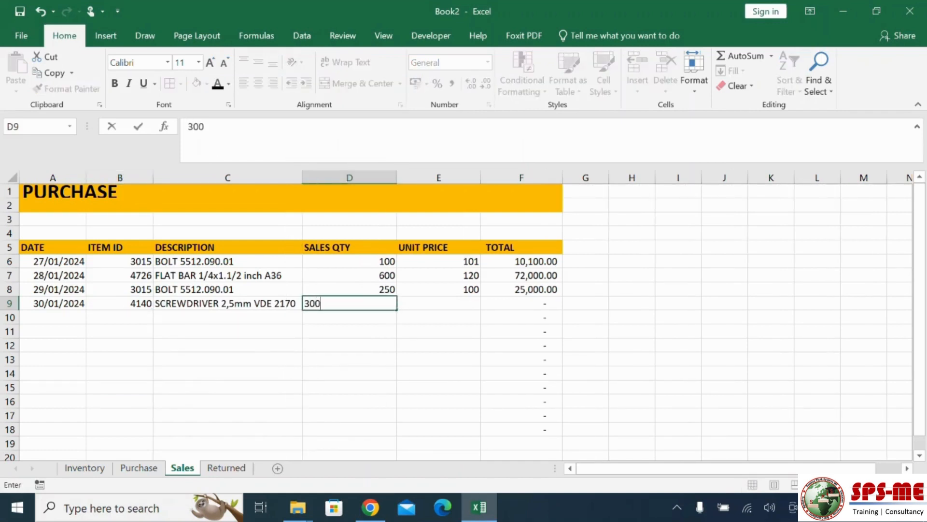
pyautogui.press('Tab')
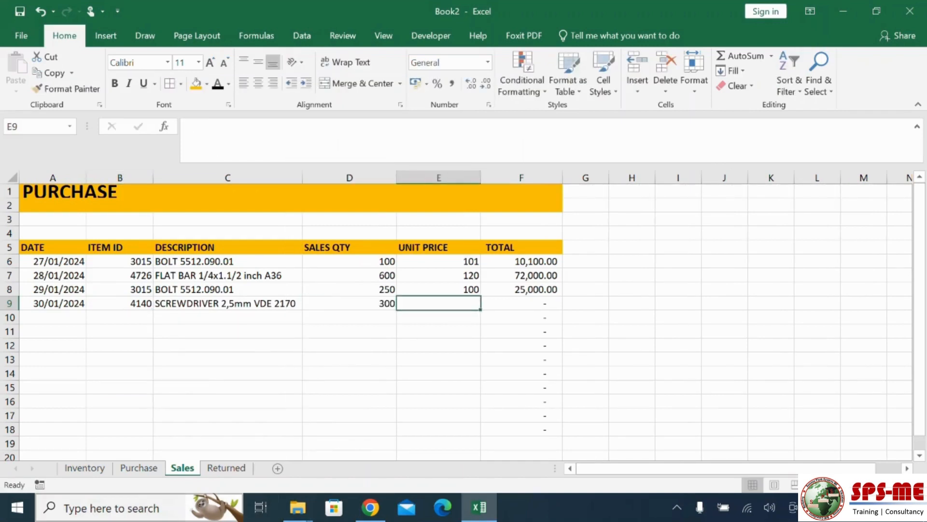
pyautogui.press('super')
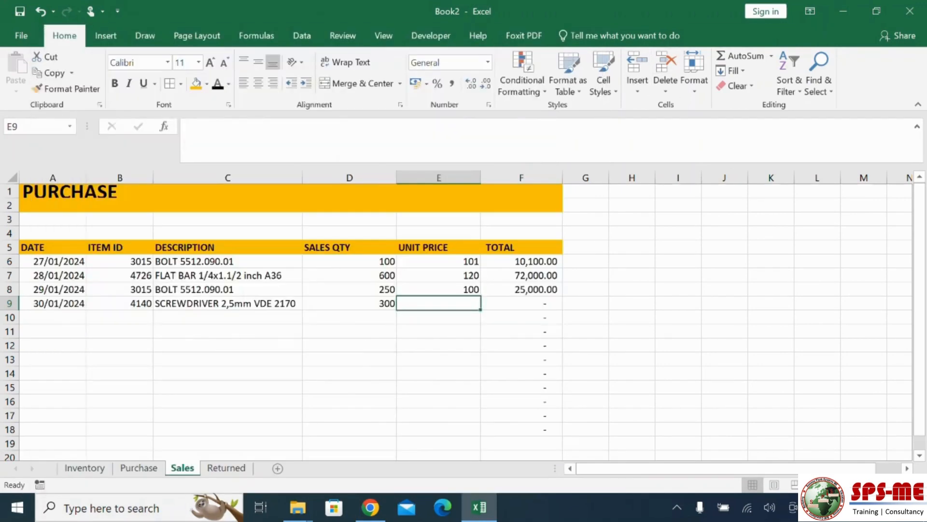
pyautogui.write('150')
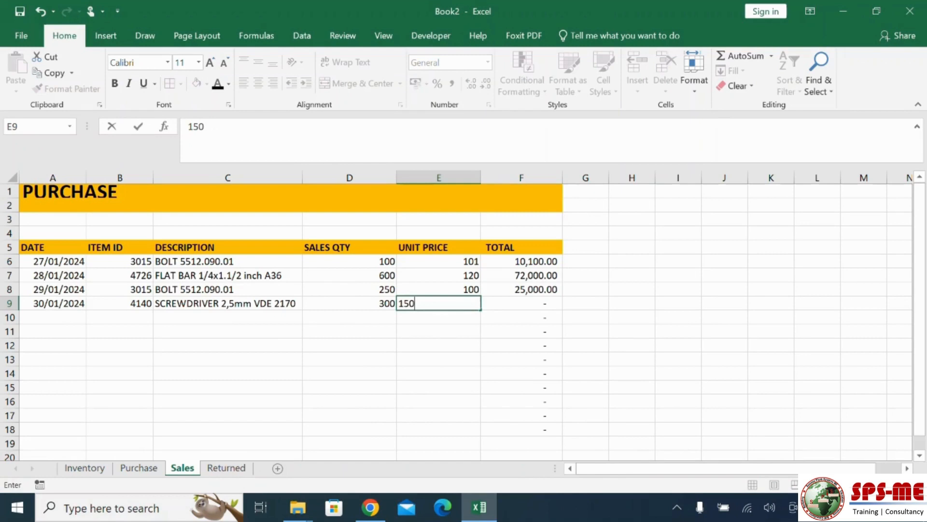
pyautogui.click(632, 358)
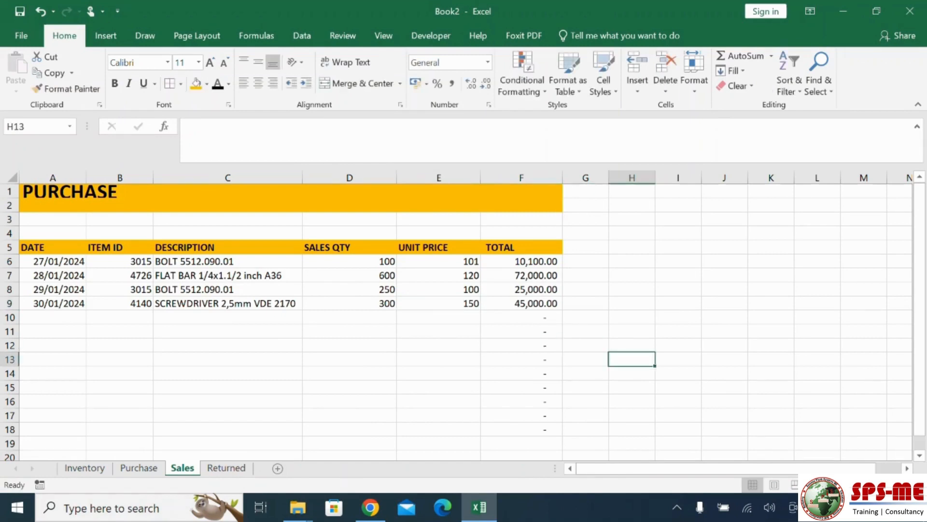
# - Change the Sales sheet's title to SALES and merge and center it across A1:F2
pyautogui.click(53, 192)
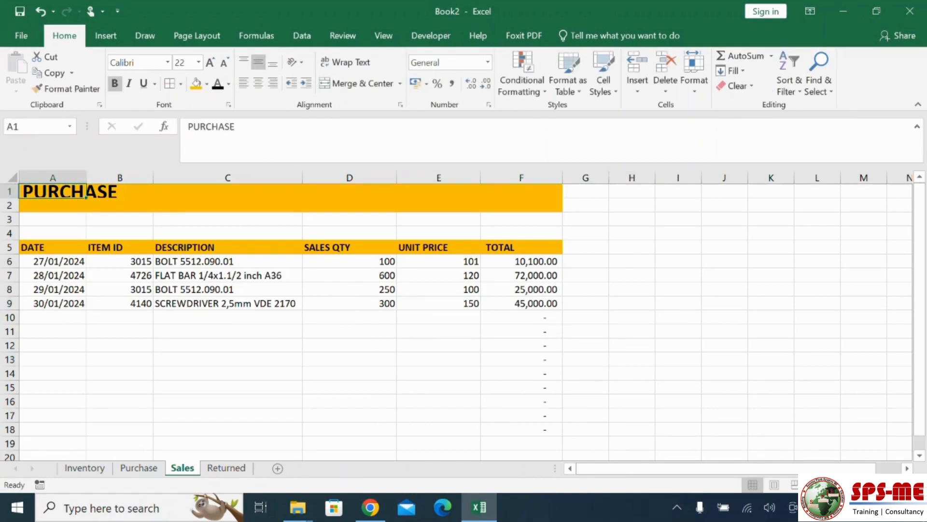
pyautogui.write('SALES')
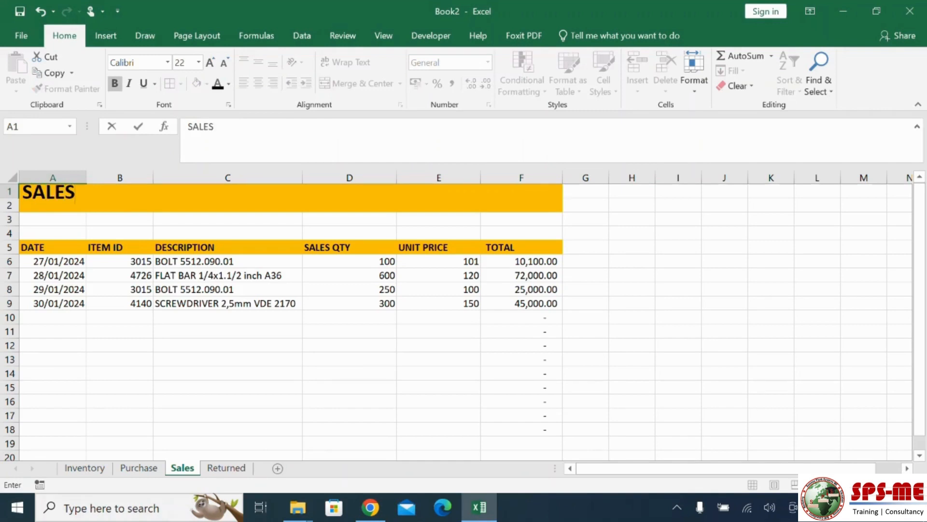
pyautogui.moveTo(228, 373); pyautogui.dragTo(228, 360)
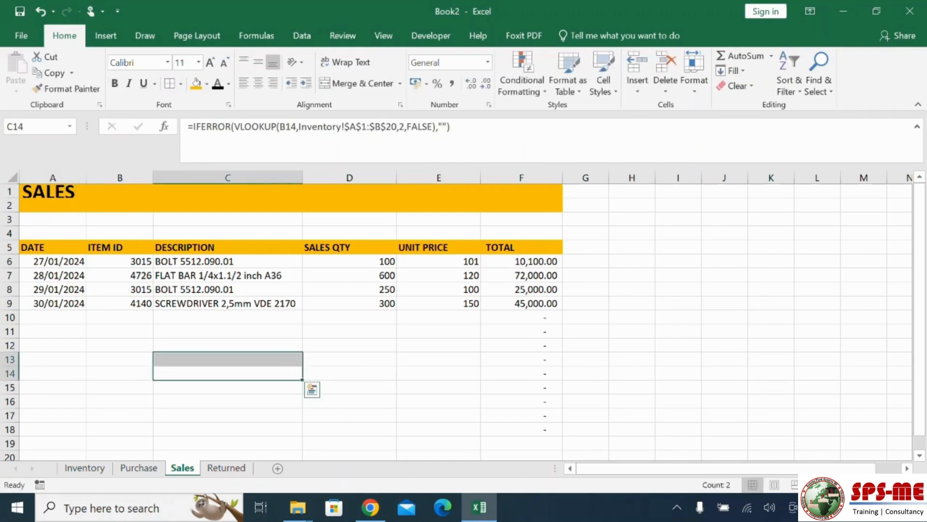
pyautogui.moveTo(53, 192); pyautogui.dragTo(536, 186)
pyautogui.click(357, 83)
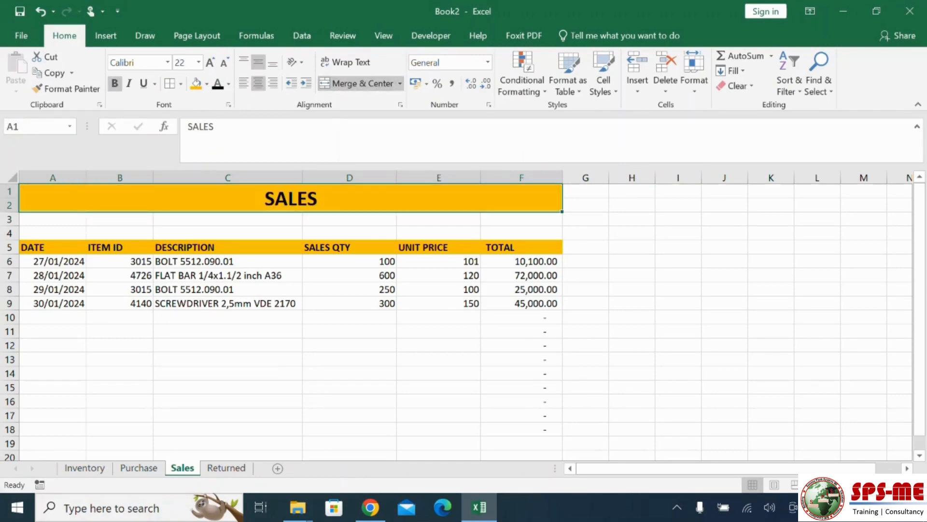
pyautogui.click(521, 415)
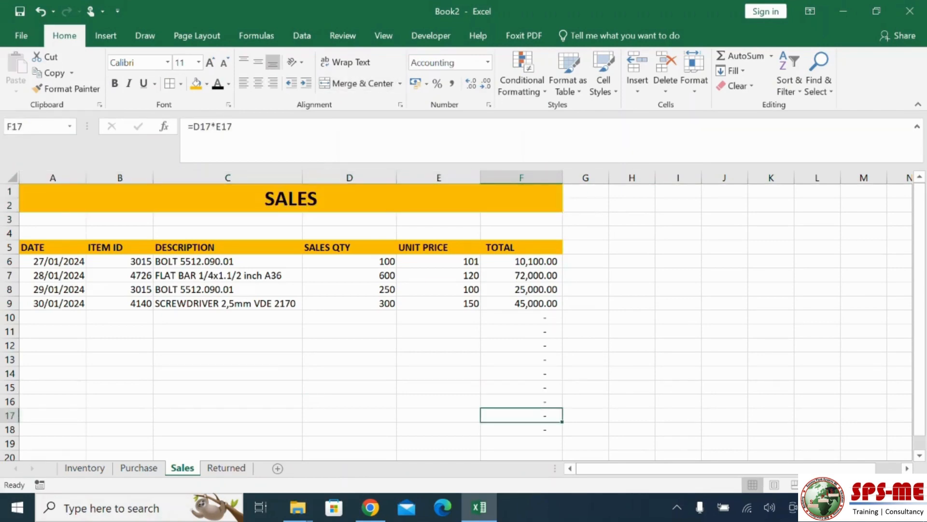
# - After checking Stock out on the Inventory sheet, merge and center I5:K6 on the Sales sheet and enter the heading TOTAL SALE
pyautogui.click(85, 468)
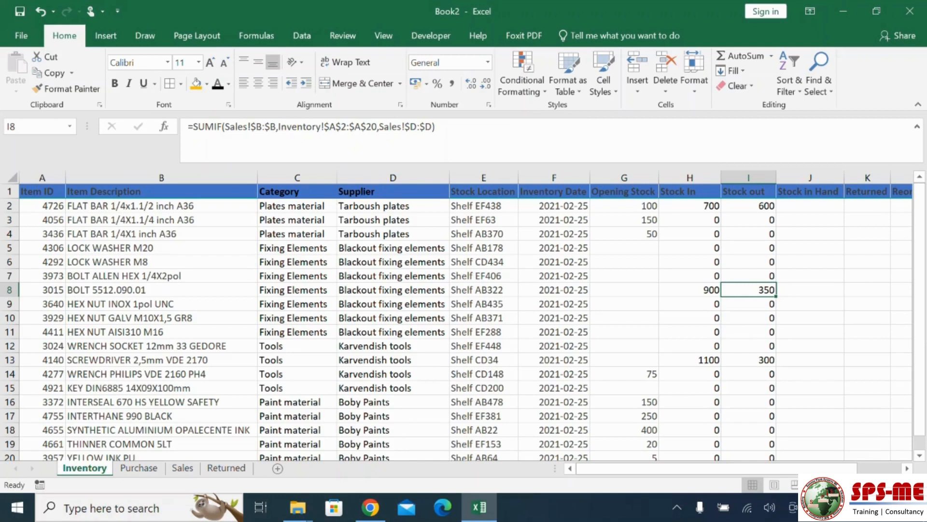
pyautogui.click(183, 468)
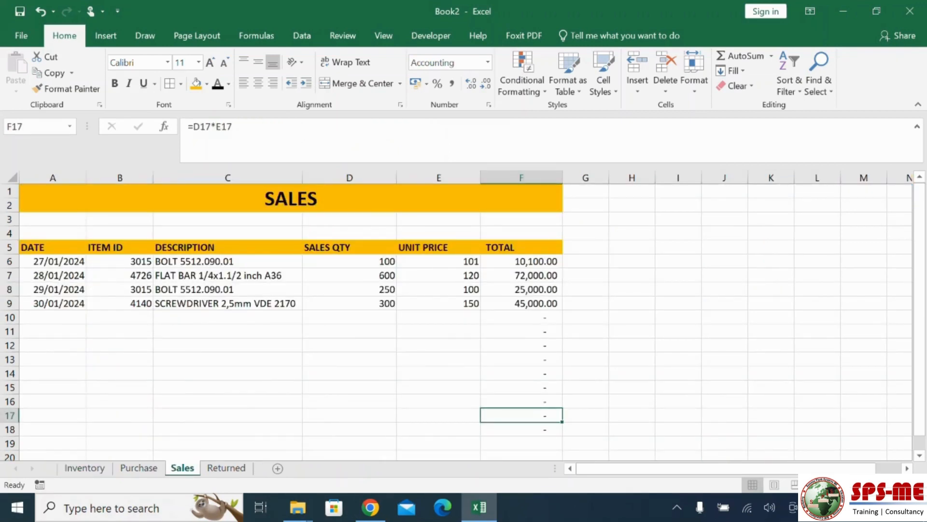
pyautogui.moveTo(679, 247); pyautogui.dragTo(771, 261)
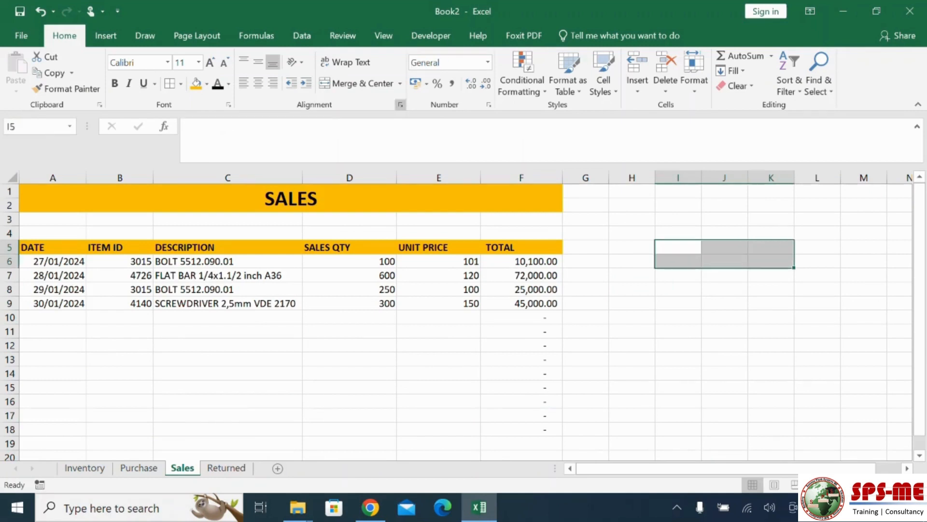
pyautogui.click(358, 83)
pyautogui.write('T')
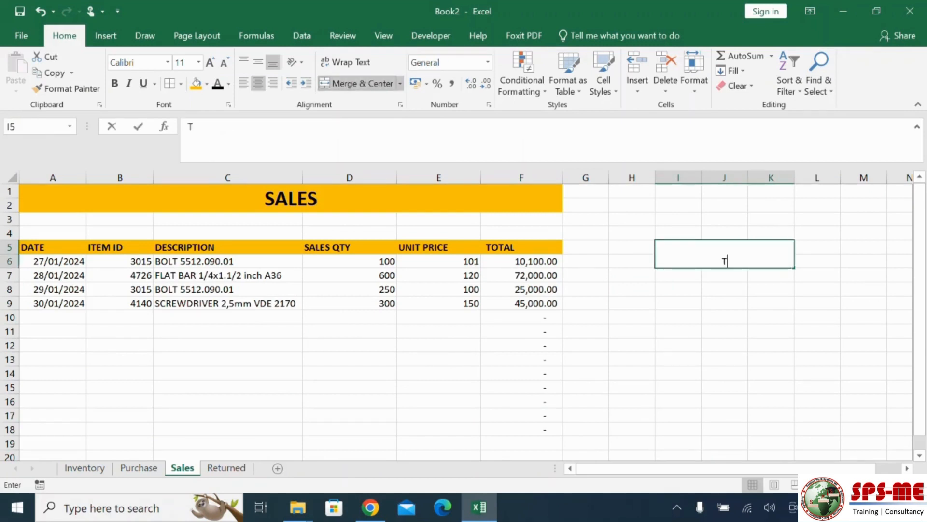
pyautogui.write('OTAL SALE')
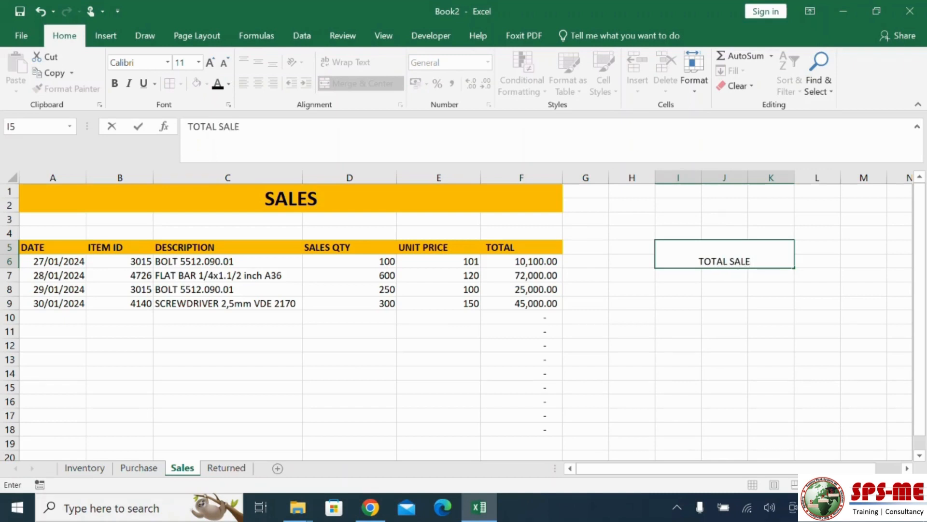
pyautogui.moveTo(678, 304); pyautogui.dragTo(678, 289)
# - Middle-align the TOTAL SALE heading, make it bold and set its font size to 20
pyautogui.click(724, 254)
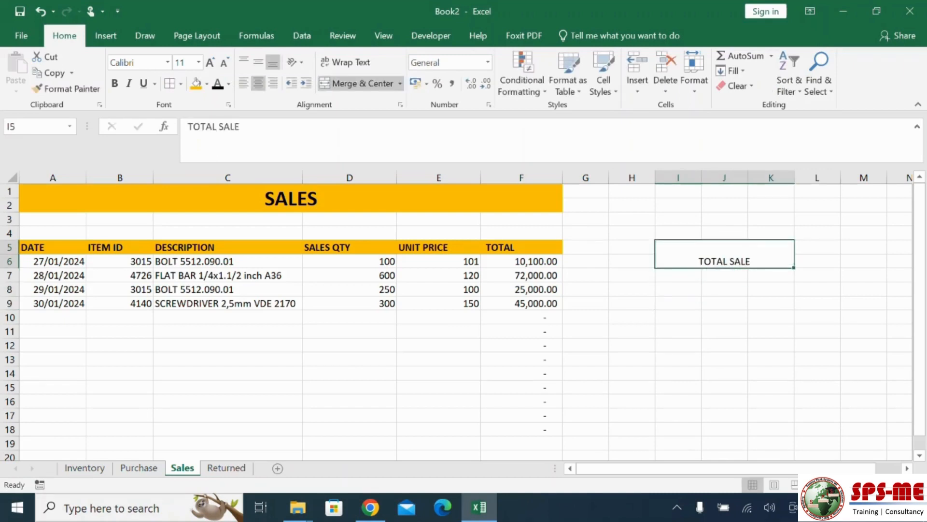
pyautogui.click(258, 62)
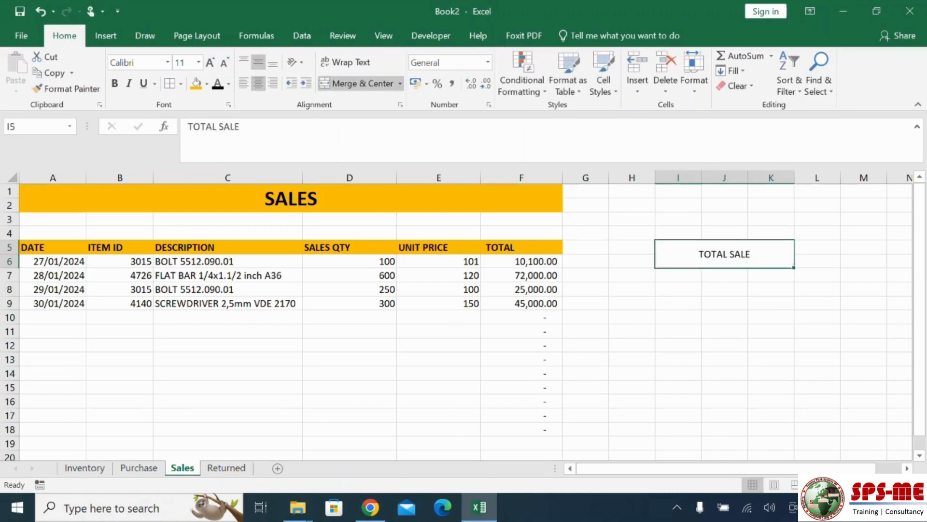
pyautogui.click(115, 83)
pyautogui.click(211, 63)
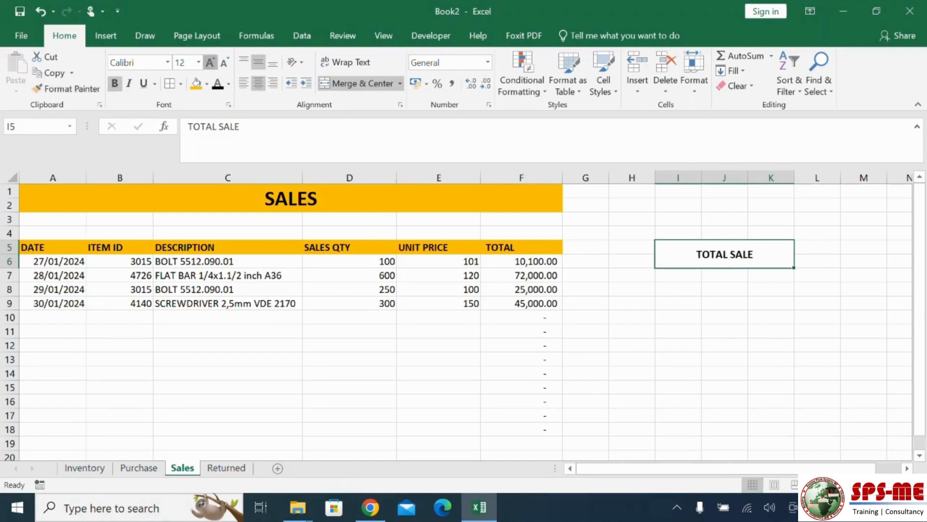
pyautogui.click(211, 62)
pyautogui.click(224, 62)
pyautogui.click(225, 63)
pyautogui.click(224, 62)
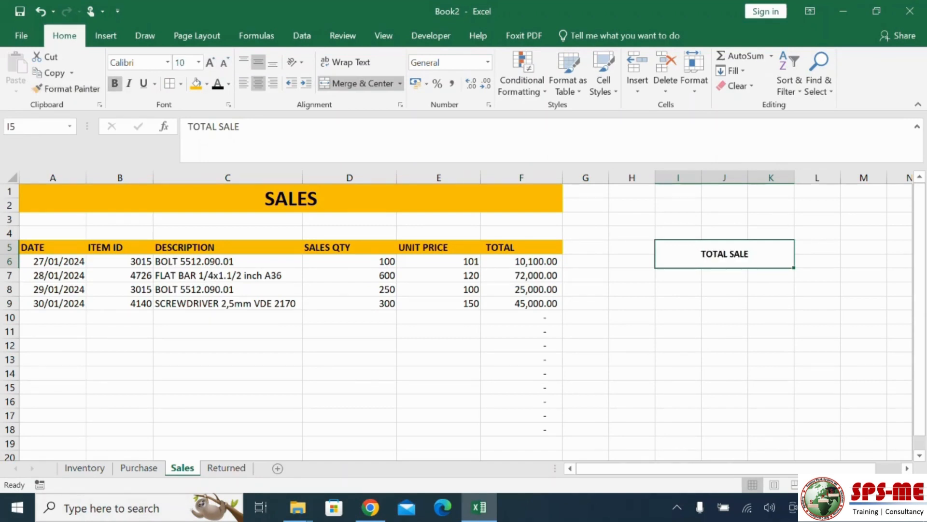
pyautogui.click(211, 62)
pyautogui.click(210, 62)
pyautogui.click(211, 62)
pyautogui.click(211, 63)
pyautogui.click(211, 63)
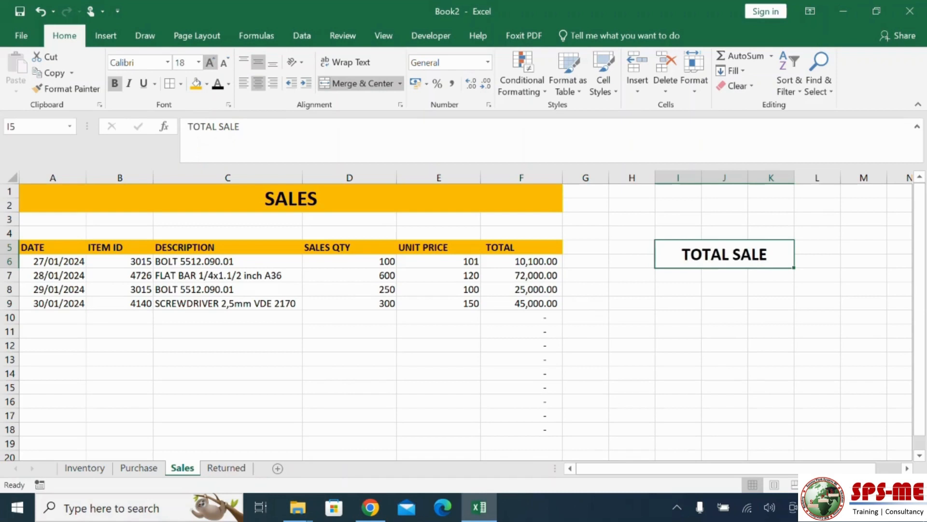
pyautogui.click(211, 62)
# - Give the TOTAL SALE heading a dark green fill and white text
pyautogui.click(206, 84)
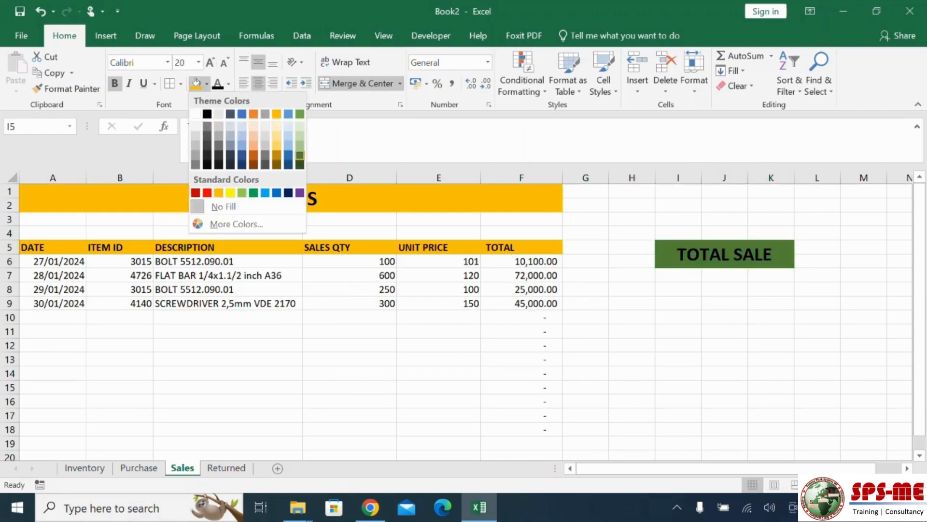
pyautogui.click(300, 154)
pyautogui.click(228, 84)
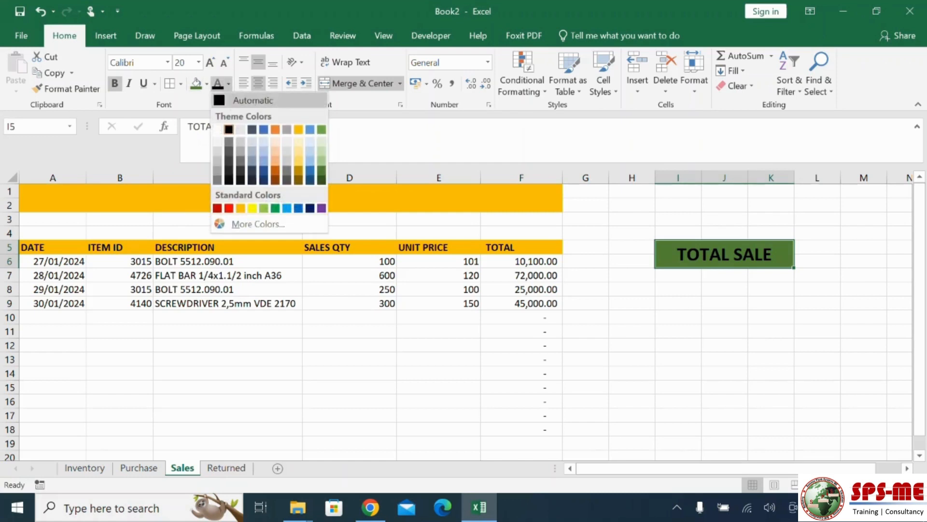
pyautogui.click(217, 130)
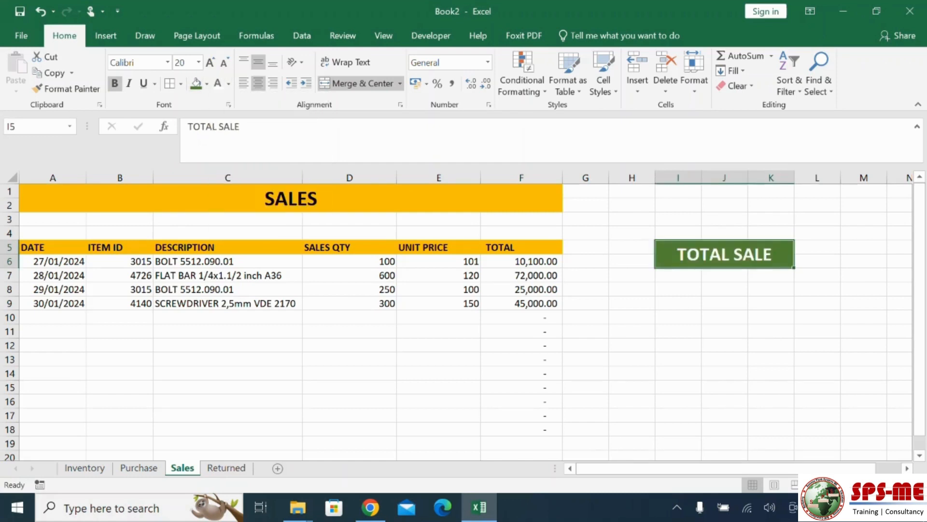
# - Merge and center I7:K9 below the TOTAL SALE heading and enter the formula =SUM(F:F)
pyautogui.moveTo(678, 275); pyautogui.dragTo(771, 303)
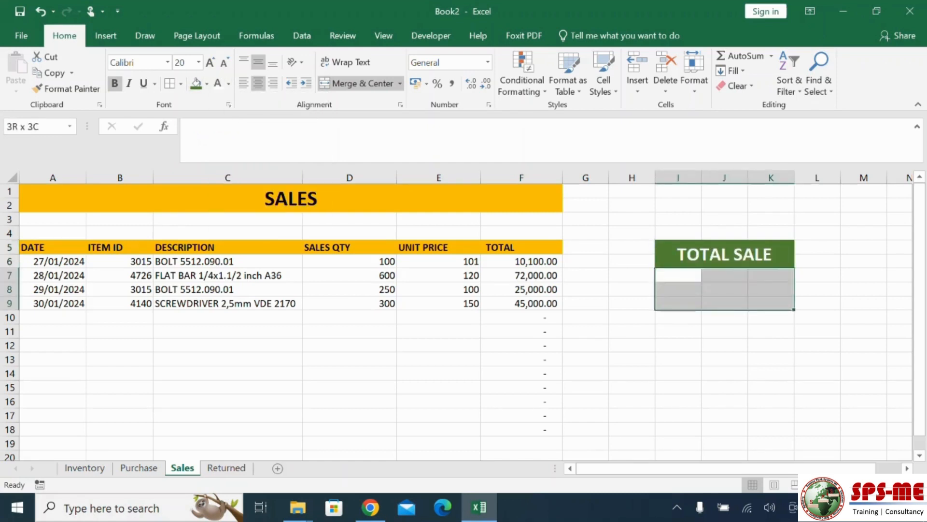
pyautogui.click(356, 83)
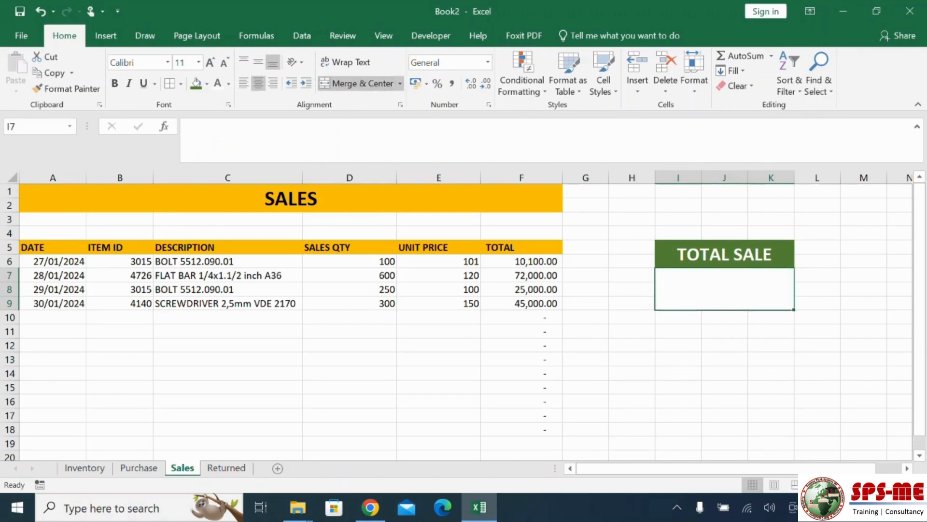
pyautogui.write('=SUM')
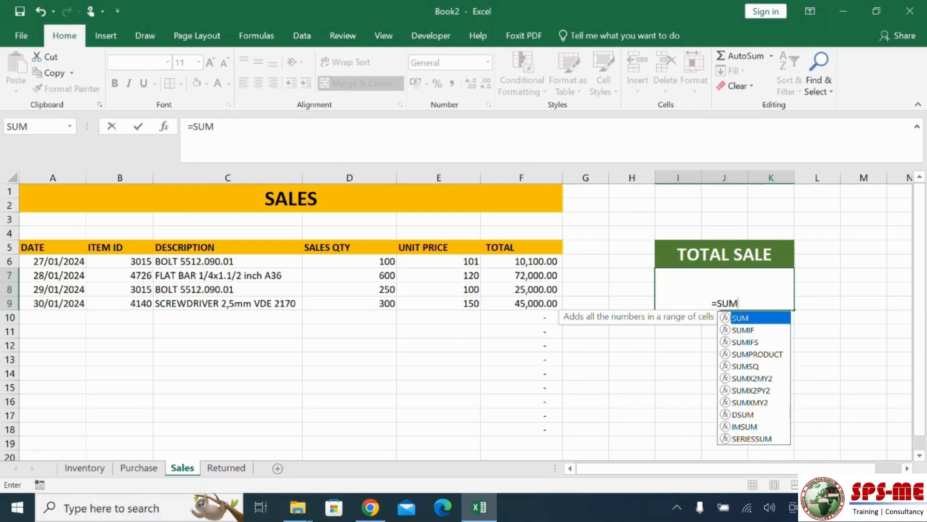
pyautogui.write('(')
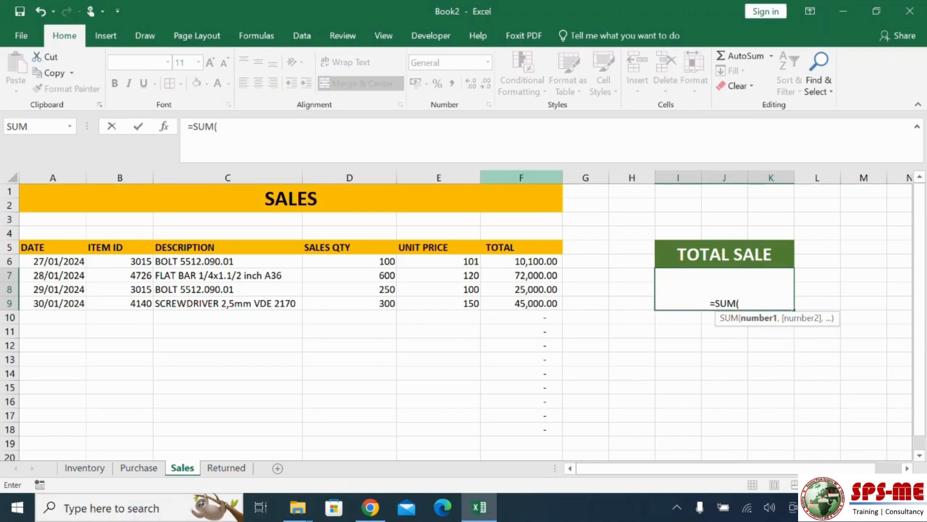
pyautogui.write('F')
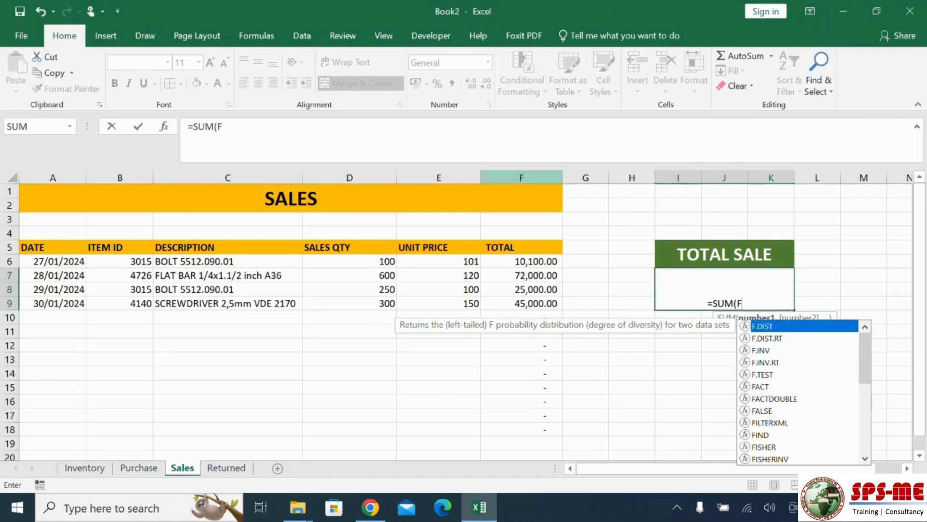
pyautogui.press('BackSpace')
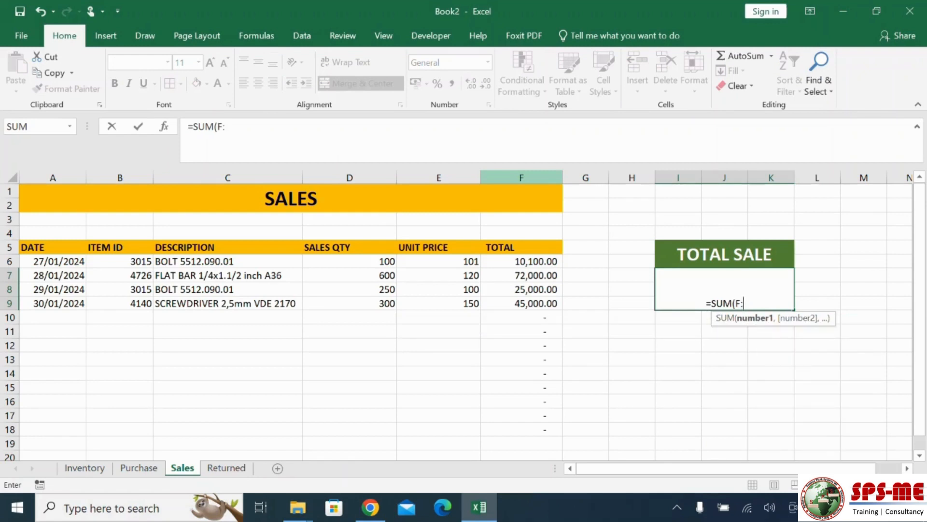
pyautogui.click(521, 178)
pyautogui.write(')')
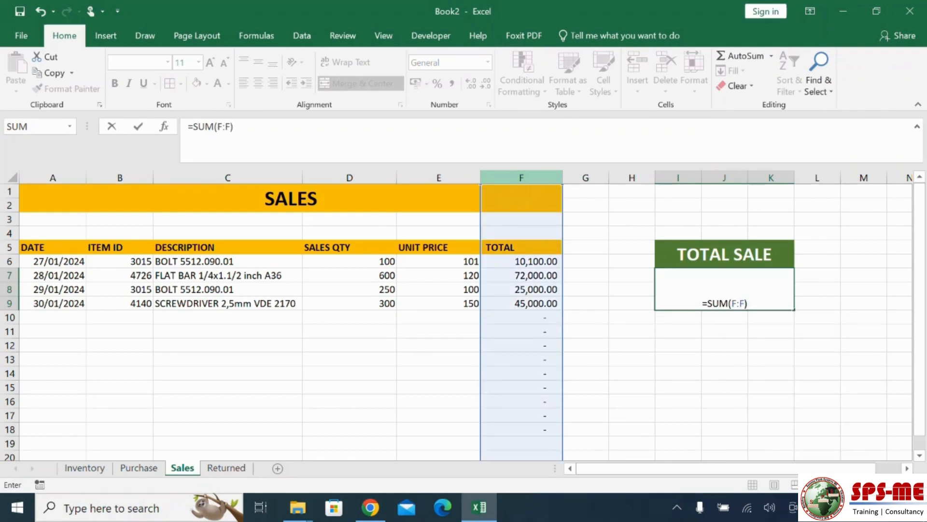
pyautogui.press('Return')
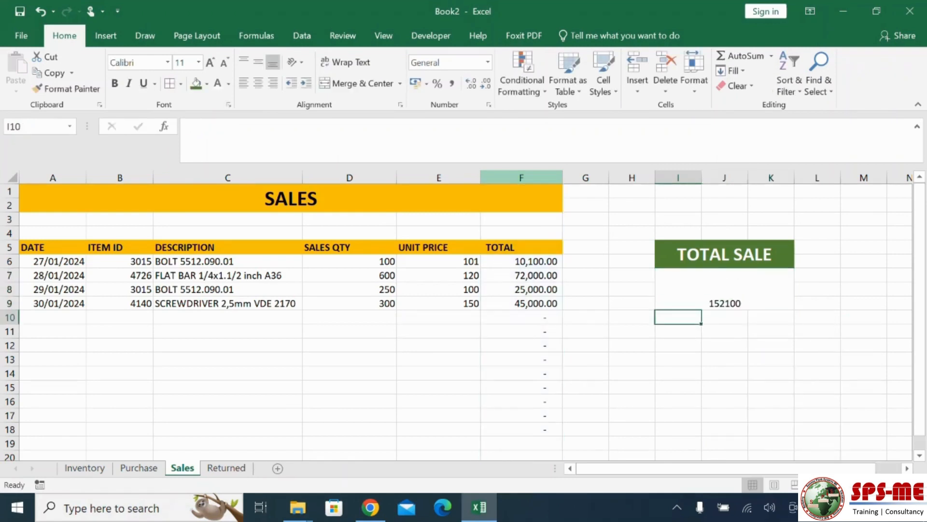
# - Format the total sale amount with comma style, make it bold and enlarge its font size to 24
pyautogui.click(724, 289)
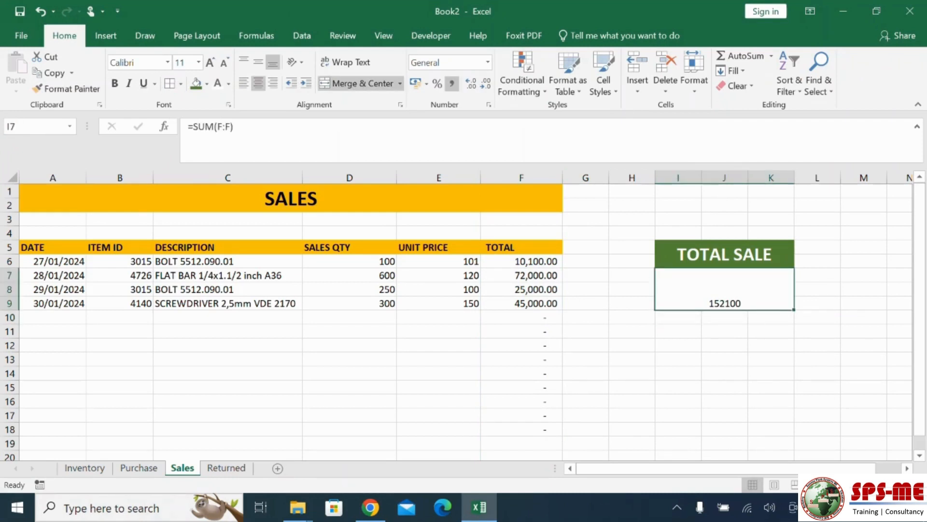
pyautogui.click(452, 83)
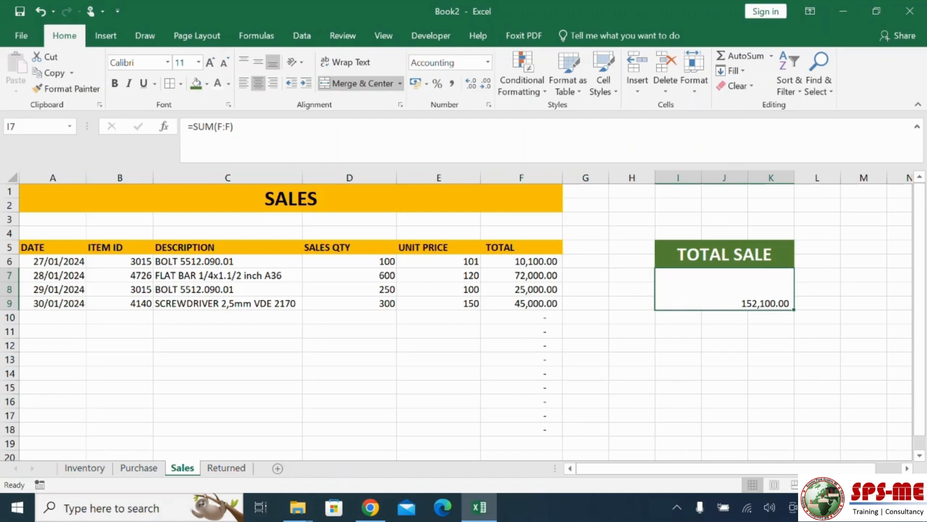
pyautogui.click(114, 83)
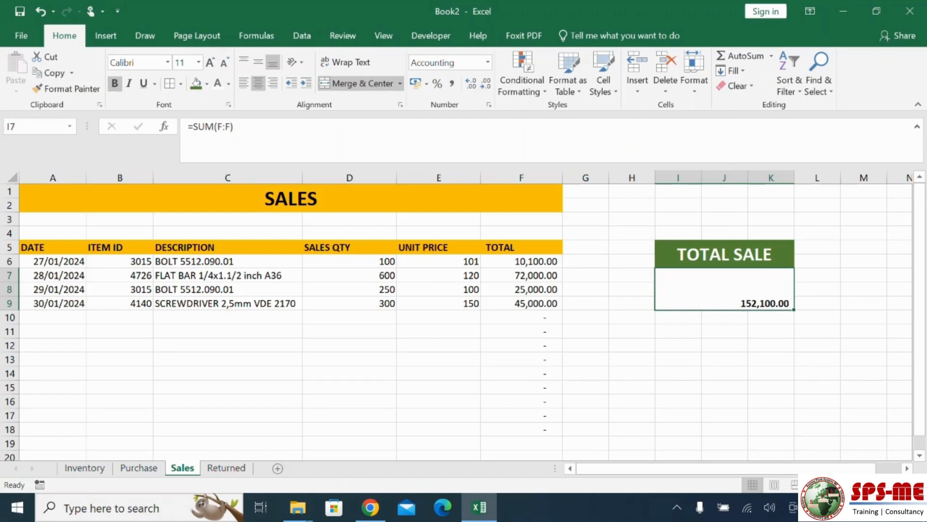
pyautogui.click(210, 62)
pyautogui.click(211, 62)
pyautogui.click(210, 62)
pyautogui.click(210, 62)
pyautogui.click(210, 62)
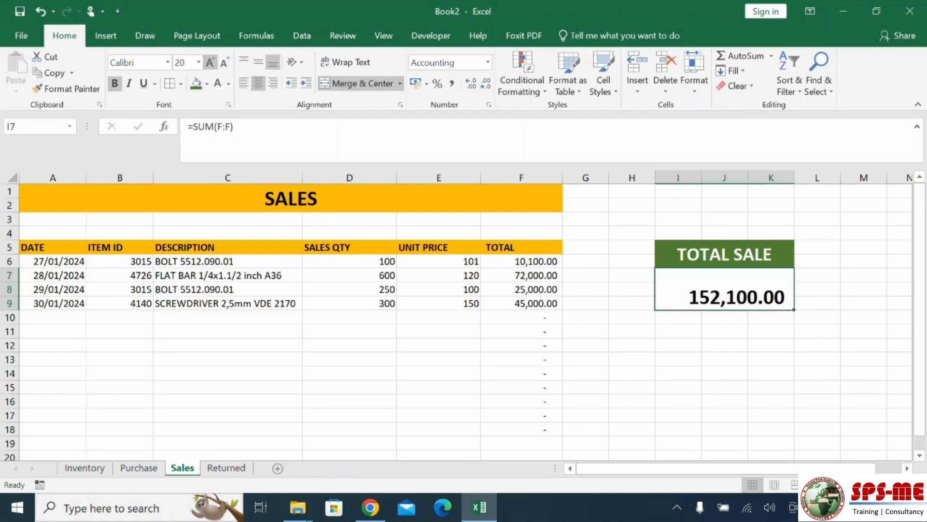
pyautogui.click(210, 62)
pyautogui.click(678, 401)
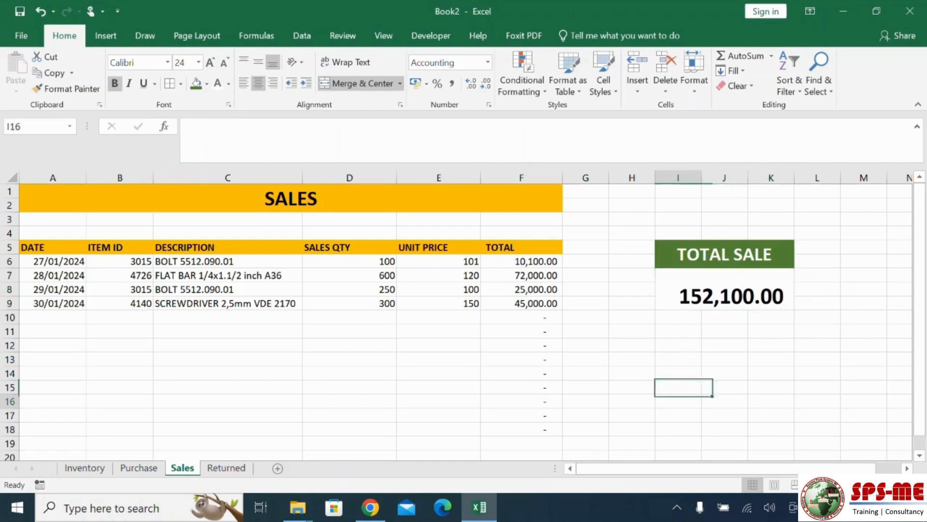
# - Add borders to the TOTAL SALE heading and the amount cell beneath it
pyautogui.moveTo(725, 254); pyautogui.dragTo(725, 292)
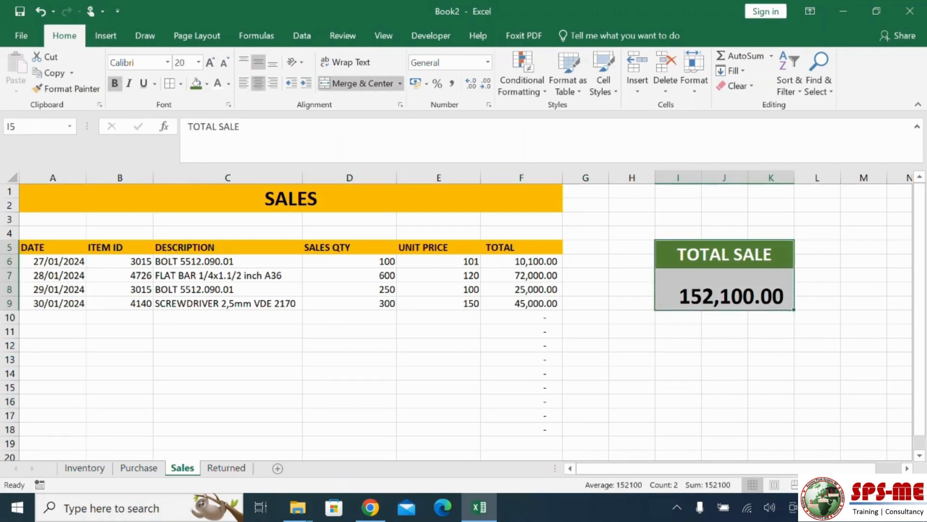
pyautogui.click(169, 83)
pyautogui.click(725, 374)
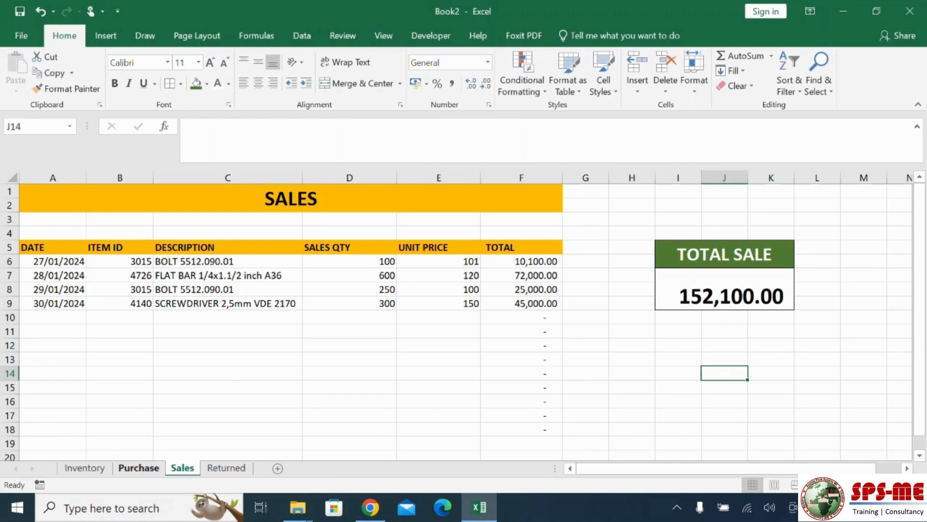
# - Review the Purchase and Sales sheets, and examine the first item's Opening Stock and Stock In cells on the Inventory sheet
pyautogui.click(139, 468)
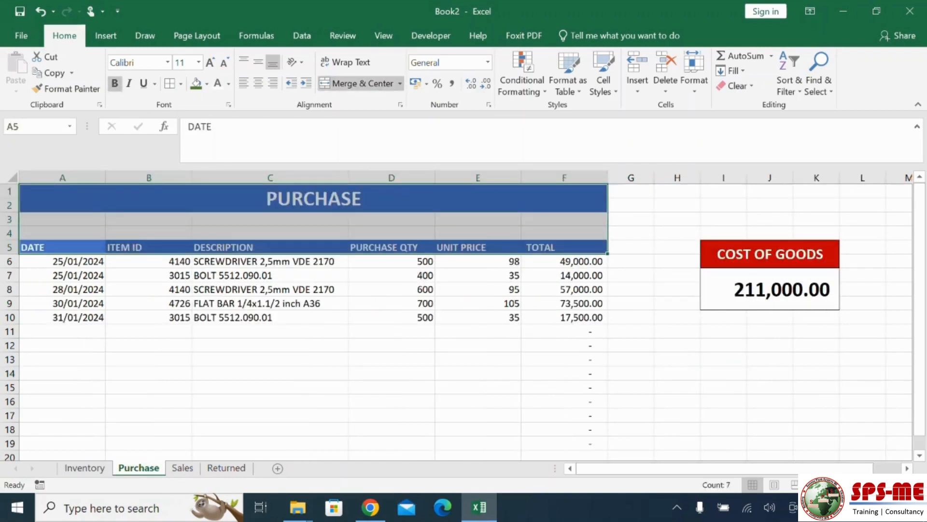
pyautogui.click(270, 388)
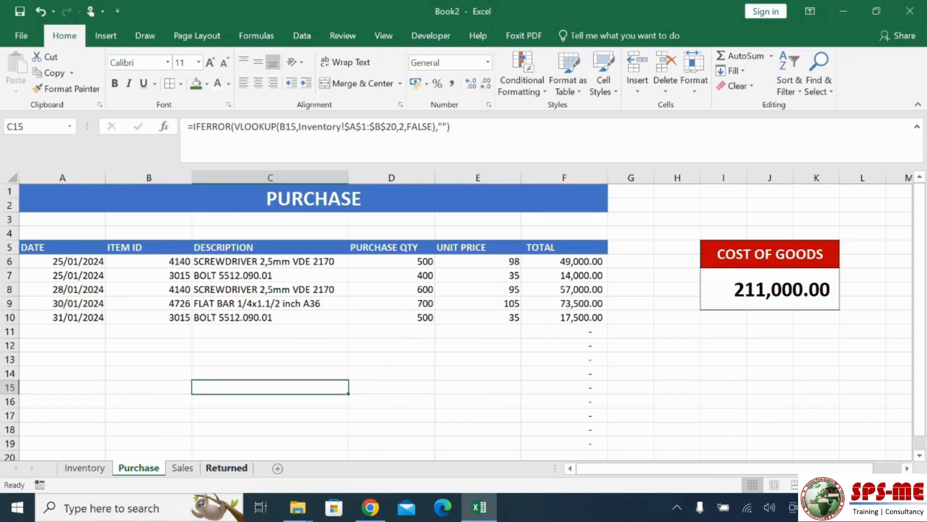
pyautogui.hotkey('ctrl', 'pagedown')
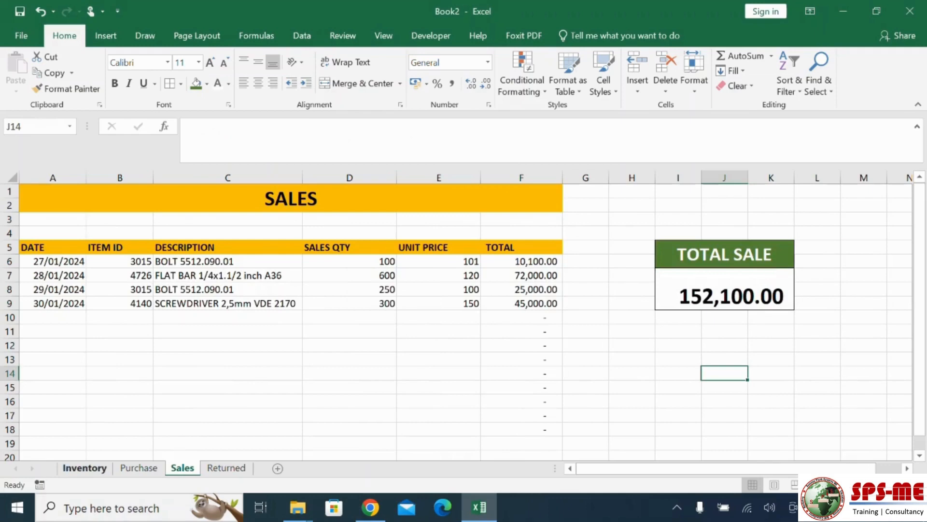
pyautogui.click(84, 467)
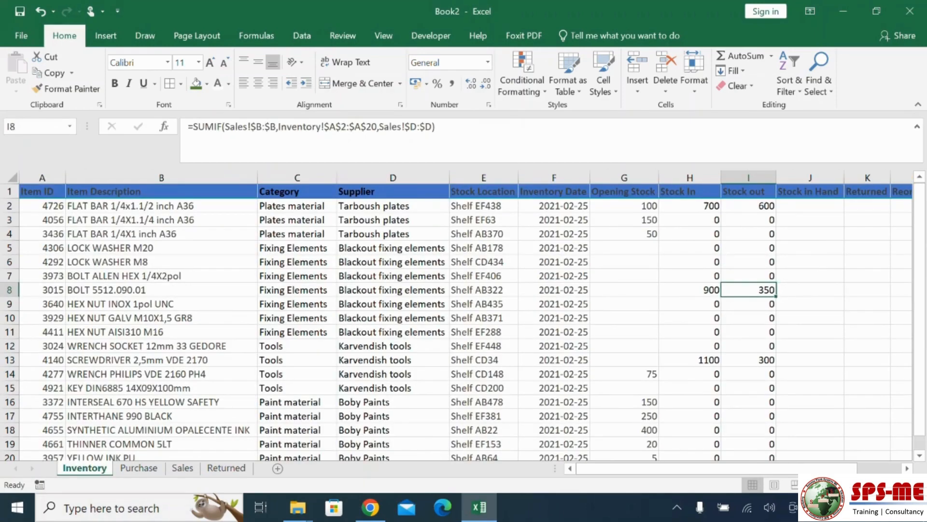
pyautogui.click(810, 206)
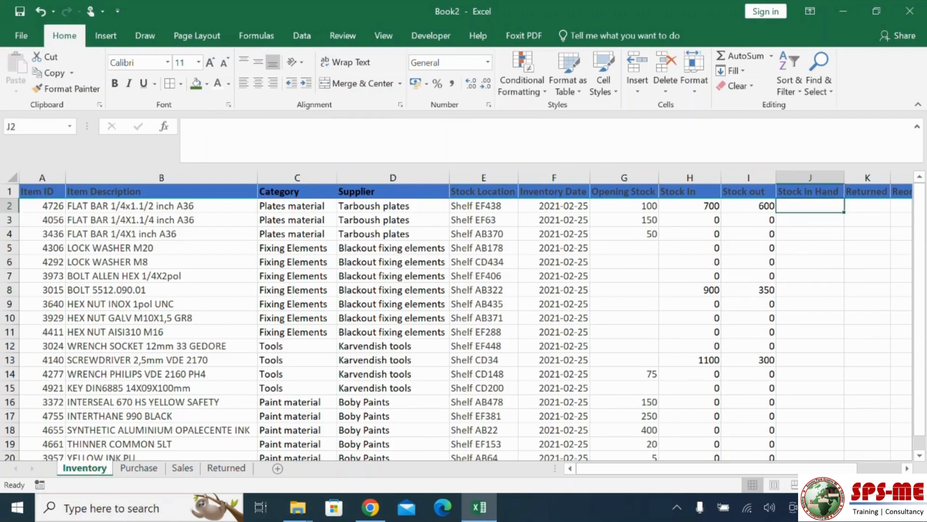
pyautogui.click(624, 206)
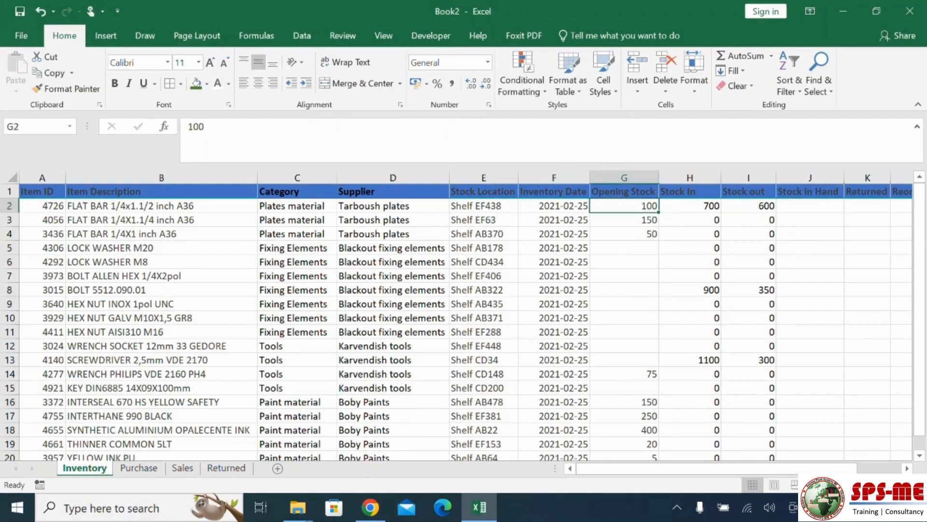
pyautogui.click(690, 205)
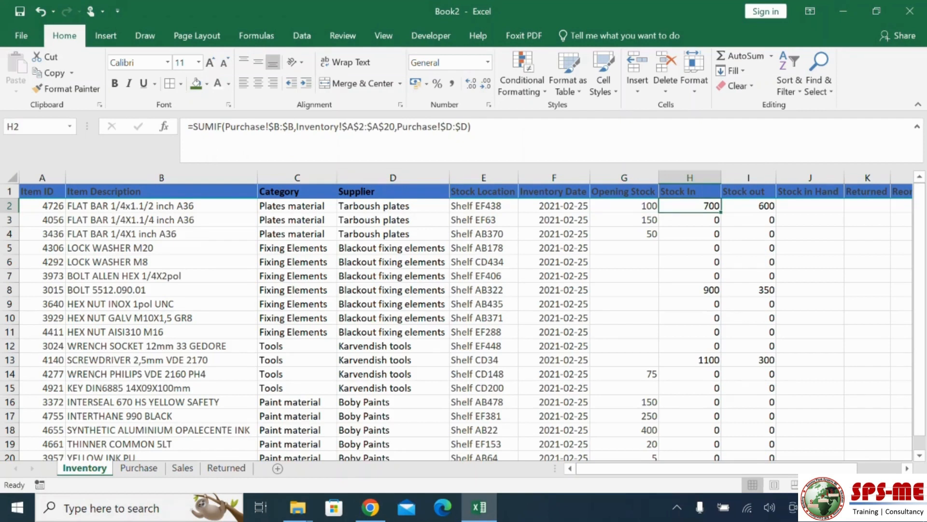
# - Enter the formula =(G2+H2)-I2 in J2 to calculate the first item's Stock in Hand
pyautogui.click(810, 206)
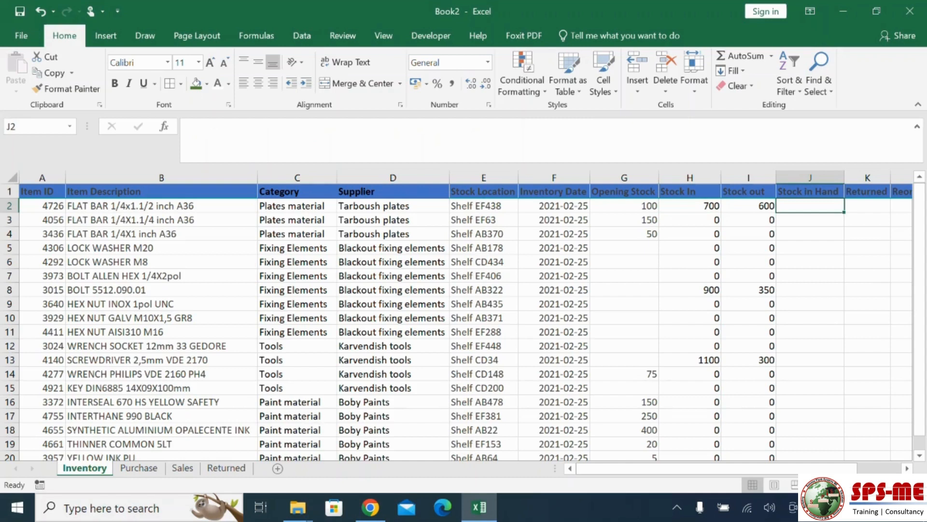
pyautogui.write('=')
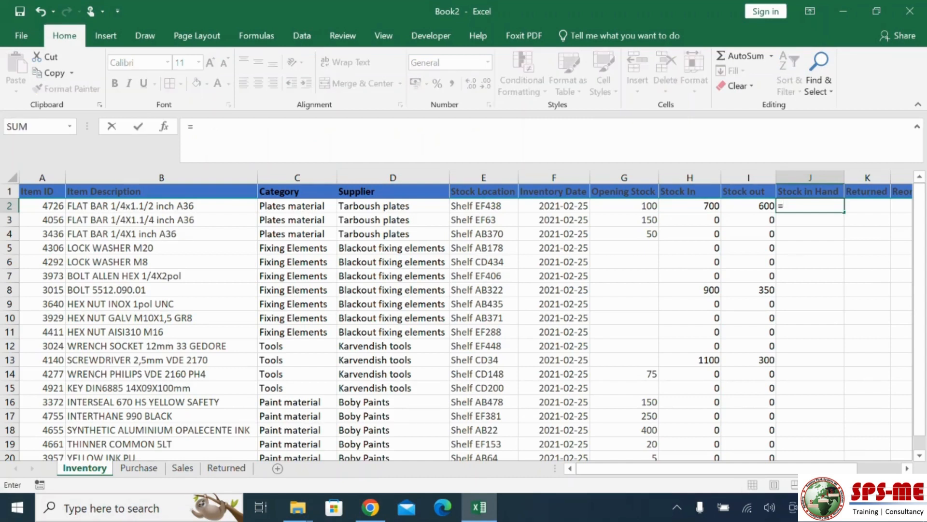
pyautogui.write('(')
pyautogui.click(624, 205)
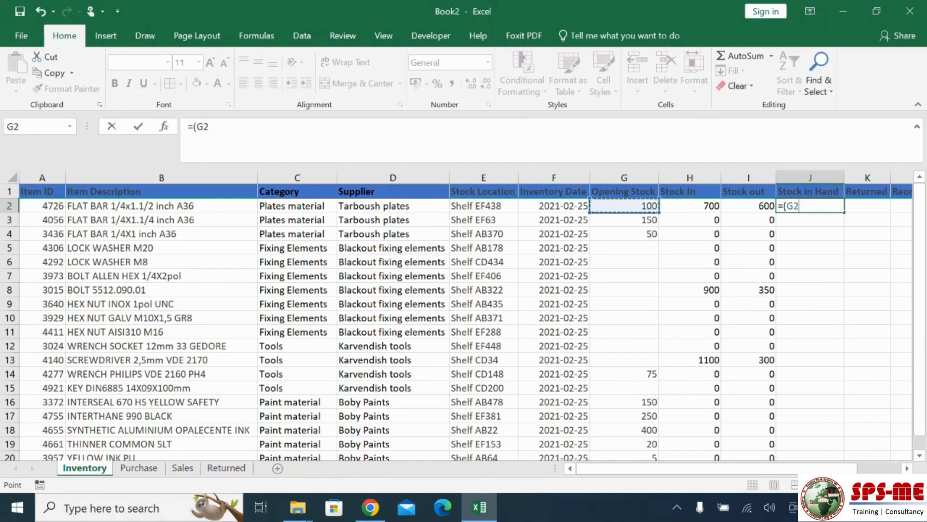
pyautogui.write('+')
pyautogui.click(690, 206)
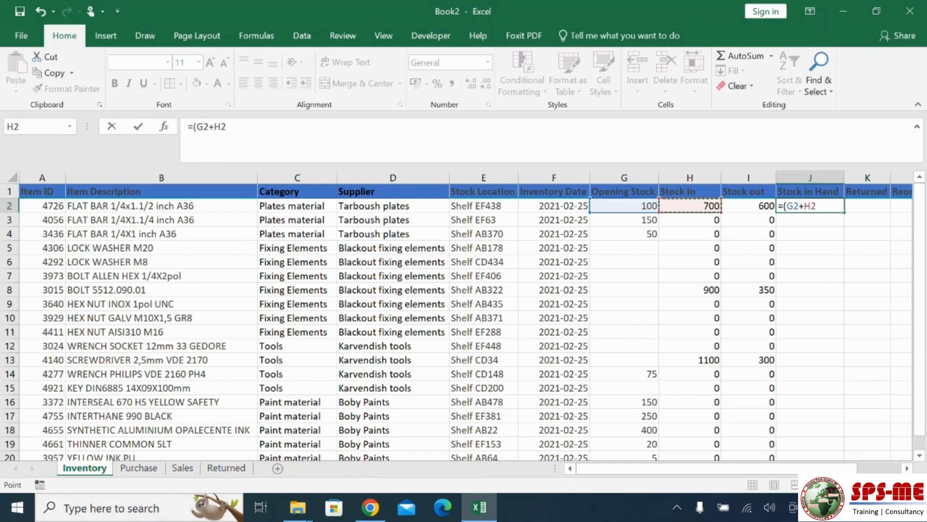
pyautogui.write(')-')
pyautogui.click(749, 205)
pyautogui.press('Return')
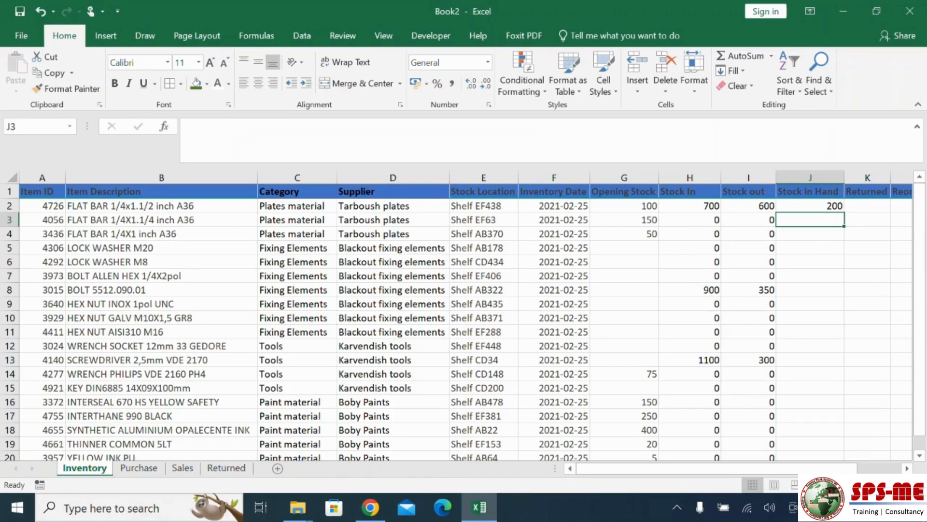
# - Fill the Stock in Hand formula from J2 down to J20, the last inventory item
pyautogui.click(810, 205)
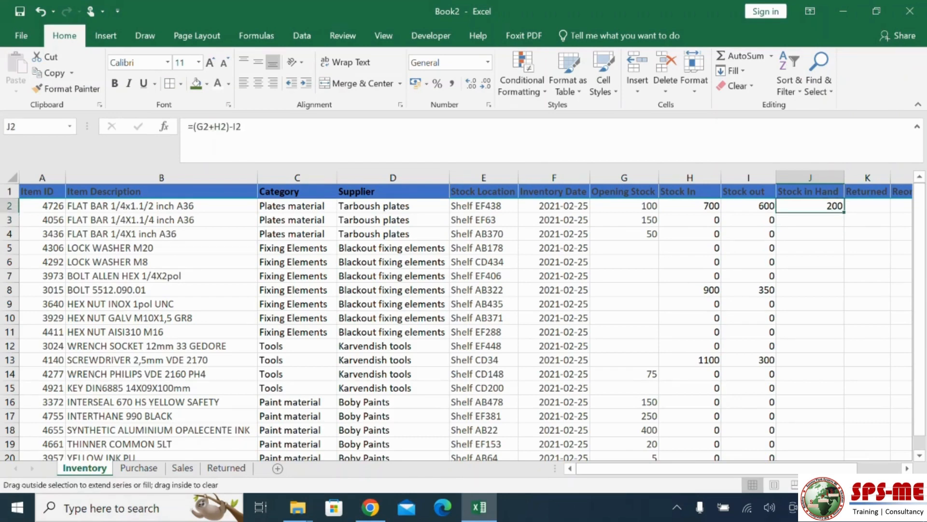
pyautogui.doubleClick(844, 212)
pyautogui.scroll(-2, 462, 323)
pyautogui.scroll(-2, 463, 322)
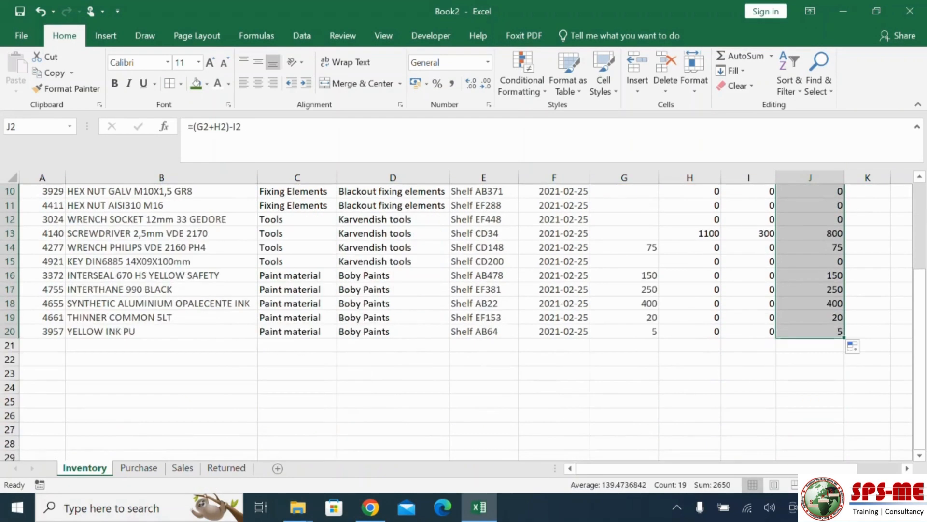
pyautogui.scroll(3, 462, 322)
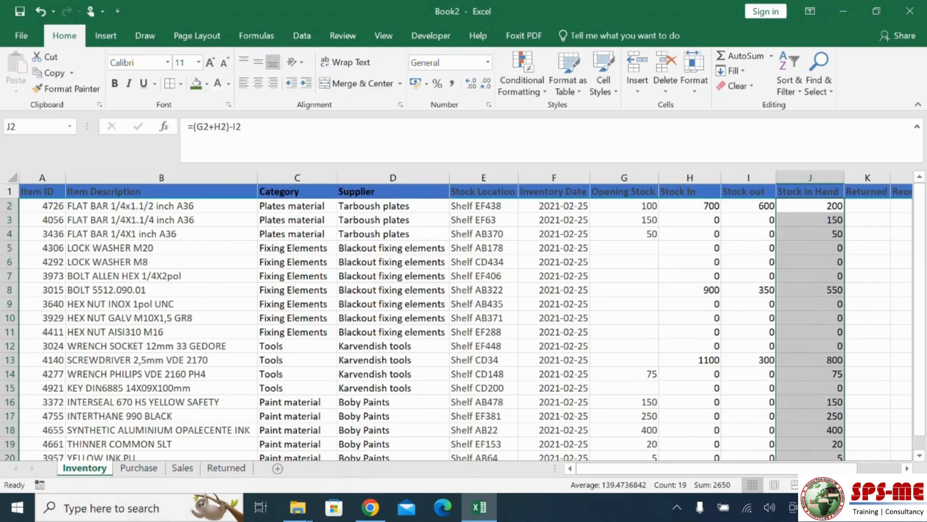
# - Check the first item's Opening Stock, Stock In and Returned cells on the Inventory sheet, and open the Returned sheet
pyautogui.click(624, 206)
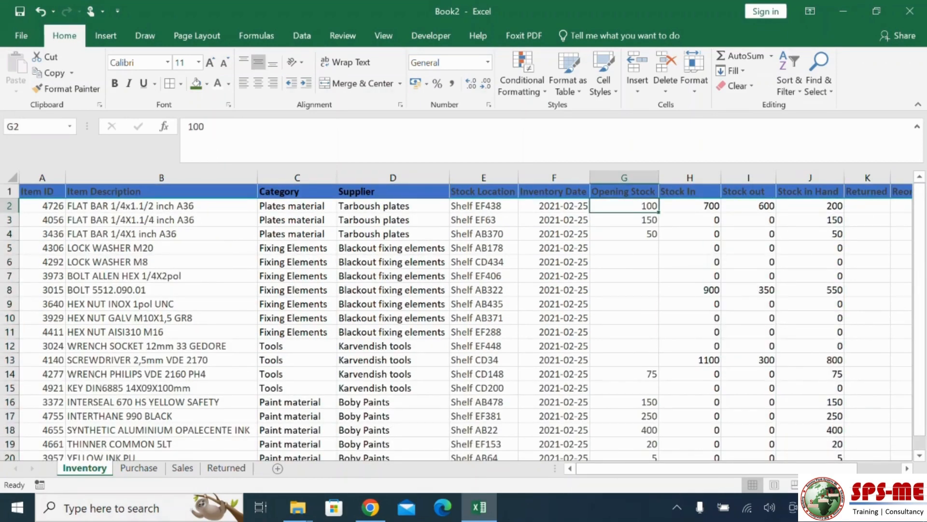
pyautogui.click(690, 206)
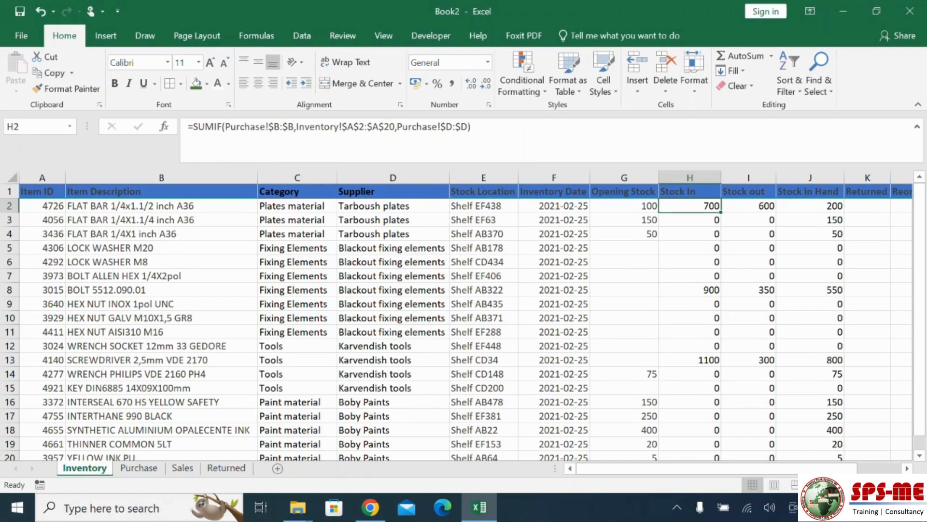
pyautogui.hscroll(3, 466, 322)
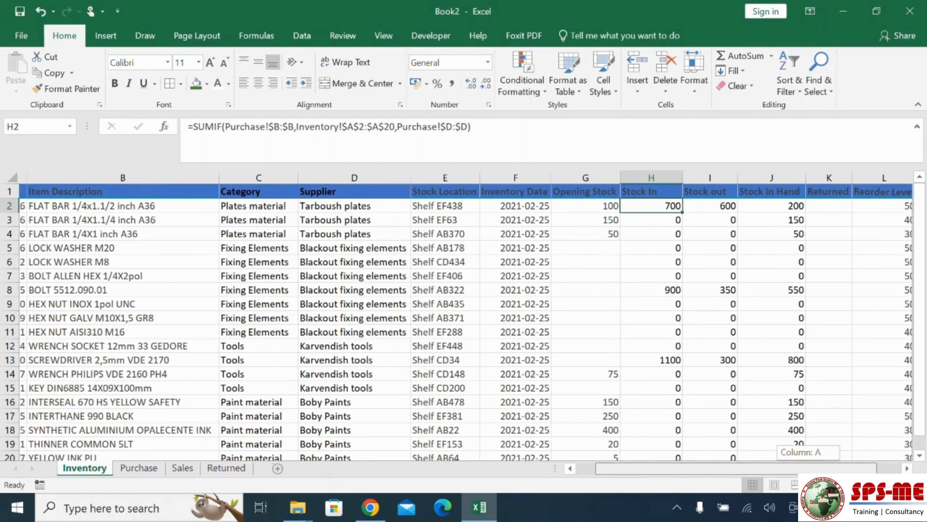
pyautogui.click(629, 206)
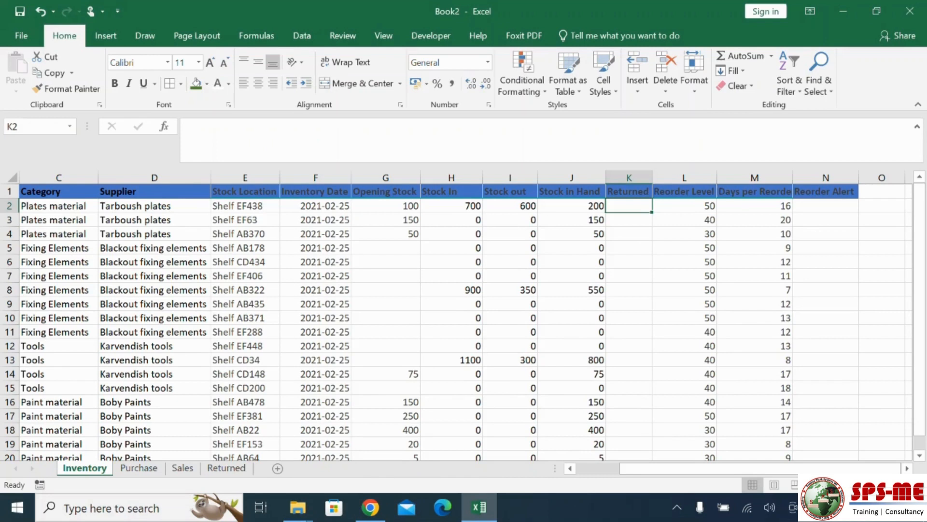
pyautogui.click(226, 467)
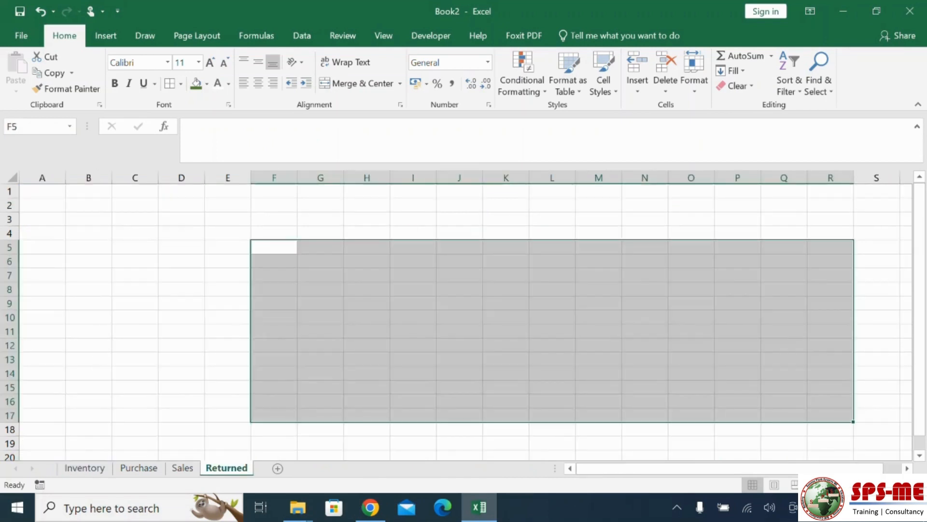
# - Return to the Inventory sheet and widen the Days per Reorder and Reorder Alert columns slightly
pyautogui.click(274, 360)
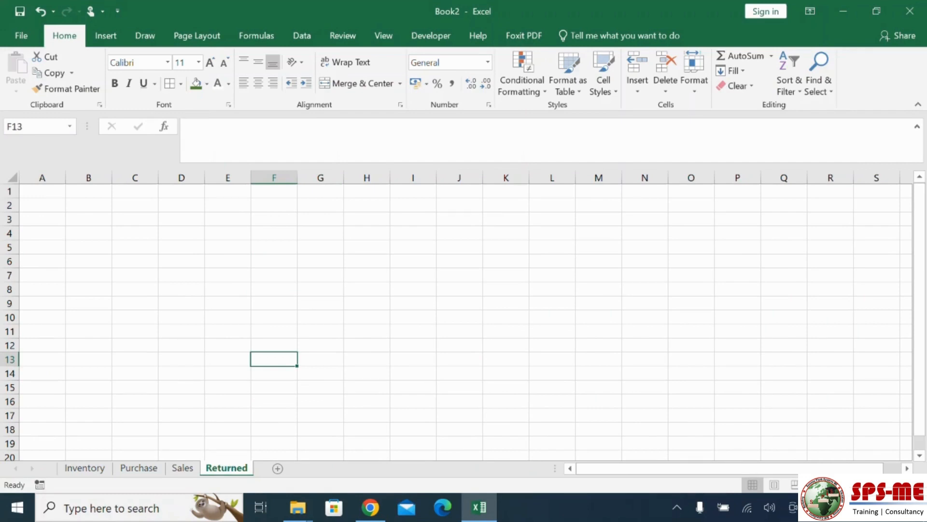
pyautogui.click(84, 468)
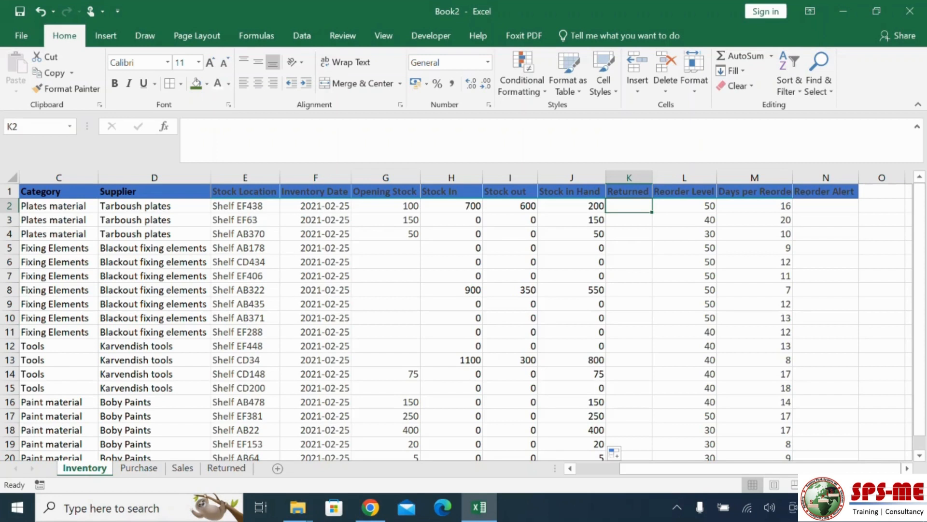
pyautogui.click(684, 206)
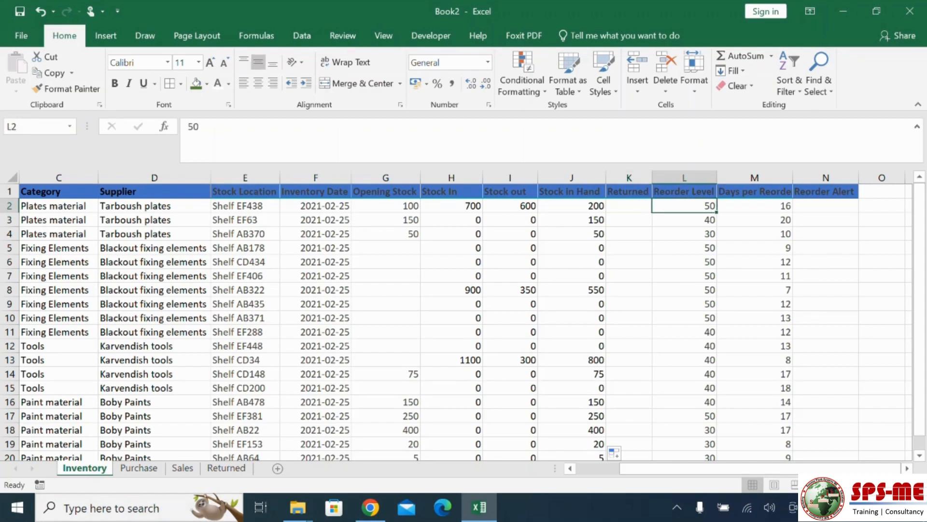
pyautogui.click(755, 206)
pyautogui.moveTo(793, 178); pyautogui.dragTo(796, 178)
pyautogui.click(827, 206)
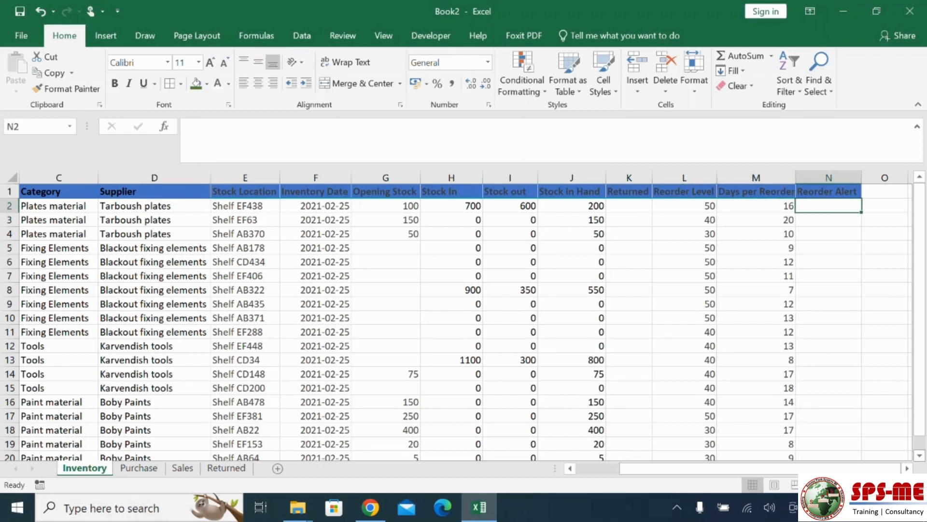
pyautogui.click(907, 468)
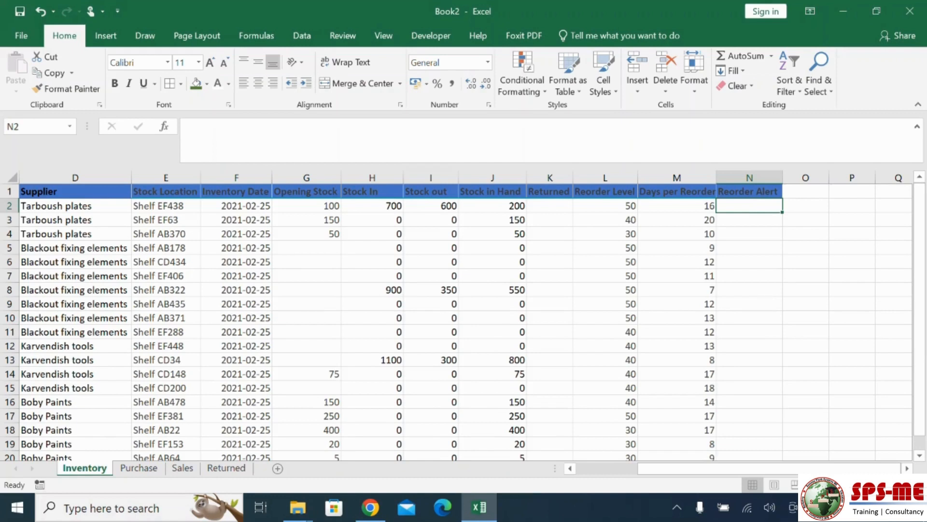
pyautogui.moveTo(783, 177); pyautogui.dragTo(792, 177)
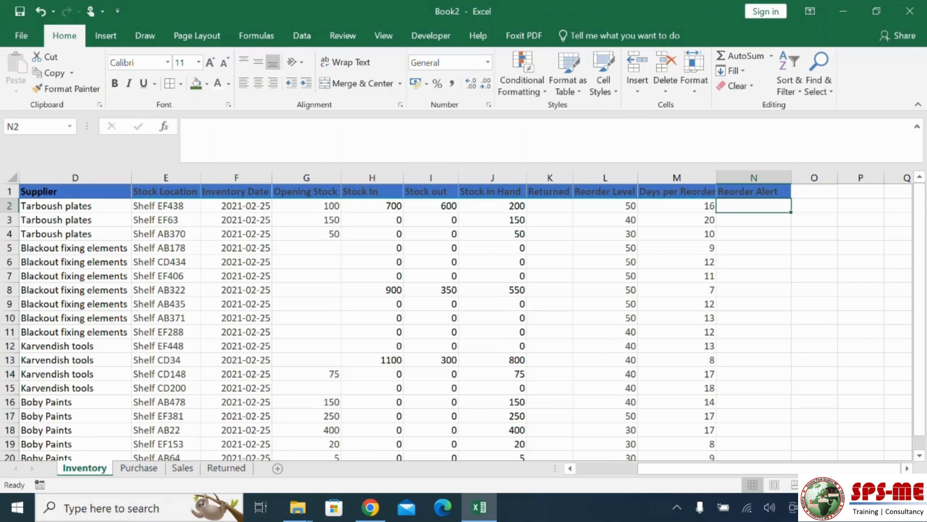
pyautogui.write('=')
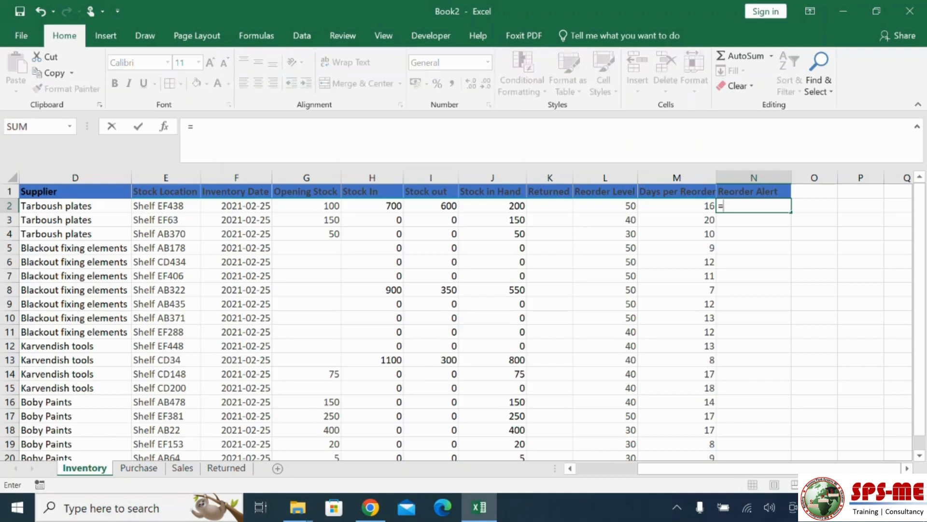
pyautogui.write('IF')
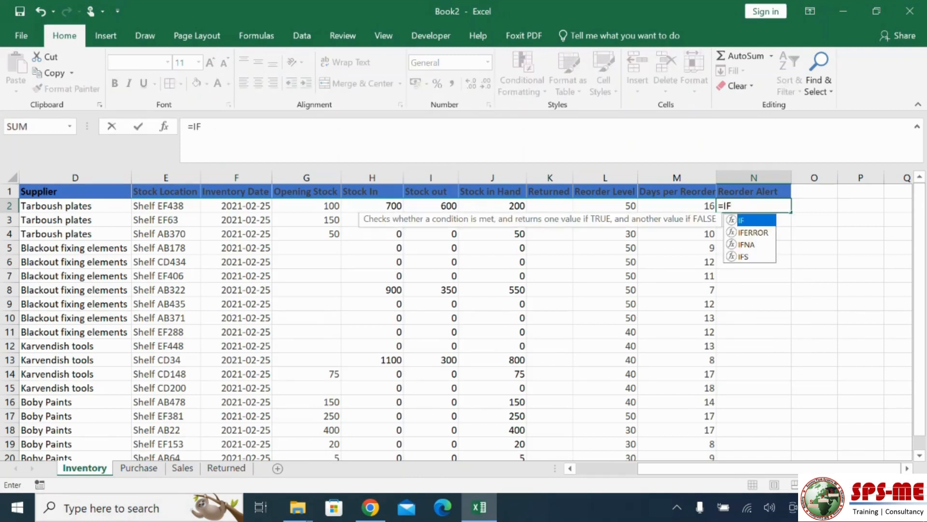
pyautogui.write('(')
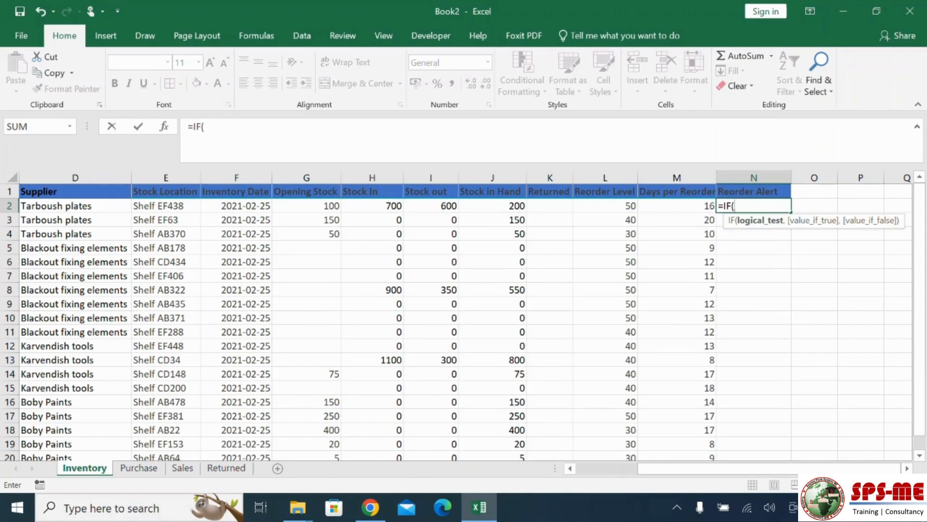
pyautogui.press('Escape')
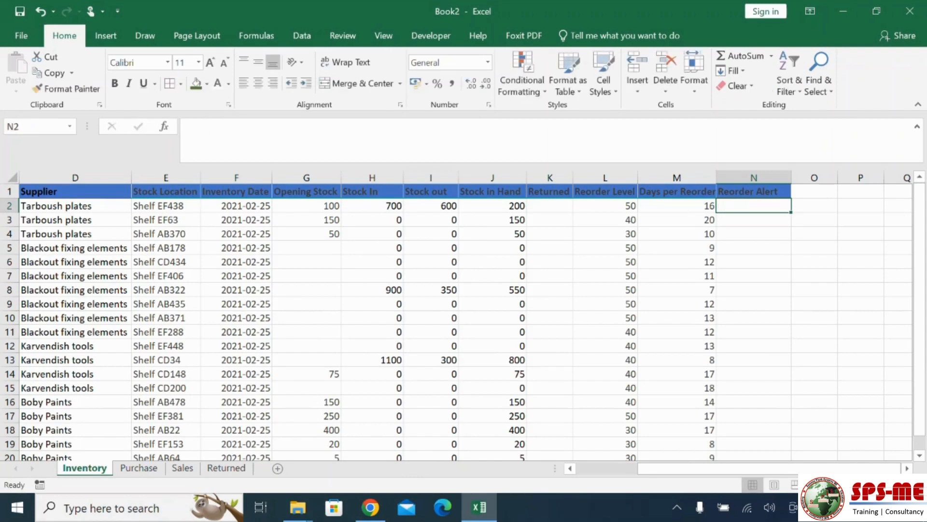
pyautogui.click(754, 261)
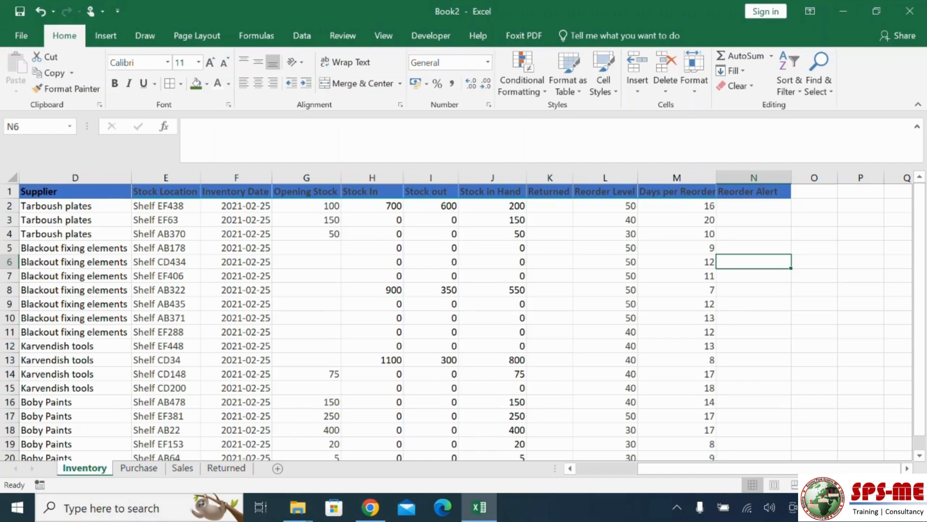
pyautogui.moveTo(753, 220); pyautogui.dragTo(754, 207)
# - Write the formula =IF(J2>L2,"","REORDER NOW") in N2 for the first item's Reorder Alert
pyautogui.click(753, 206)
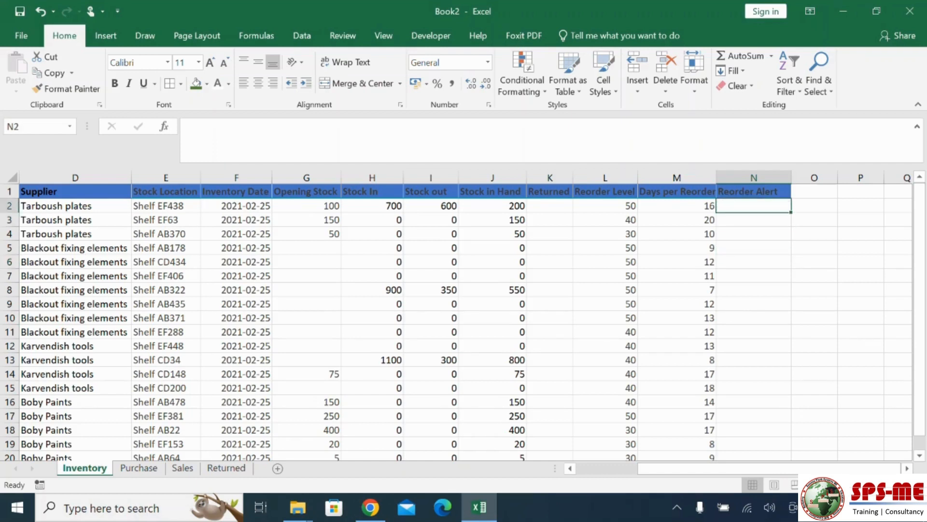
pyautogui.write('=IF')
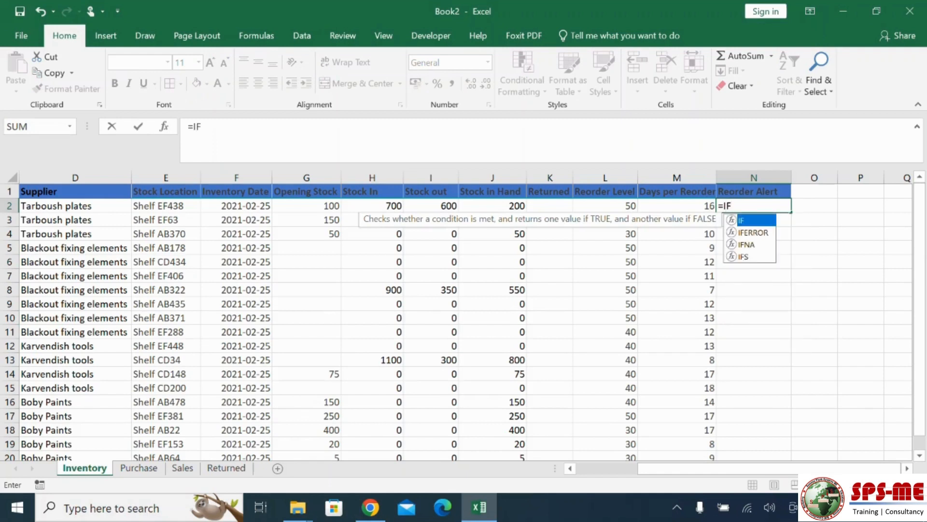
pyautogui.write('(')
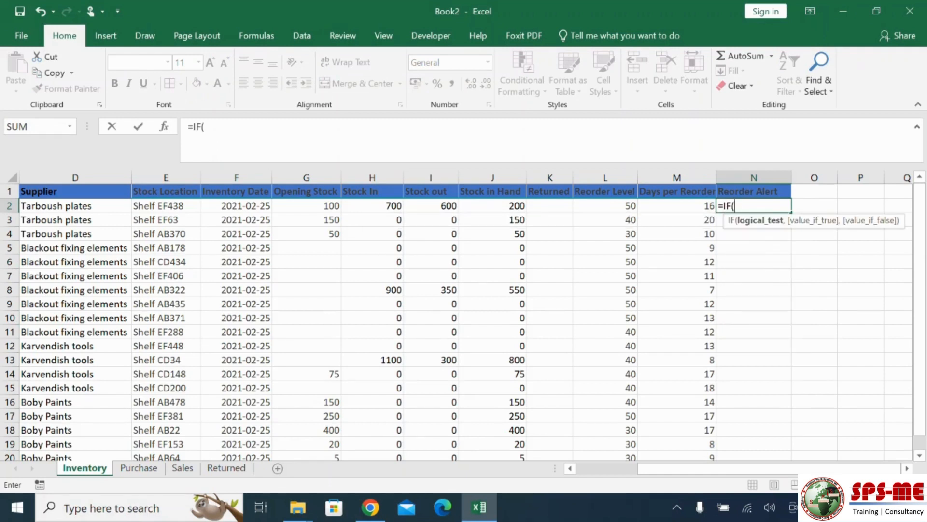
pyautogui.click(493, 206)
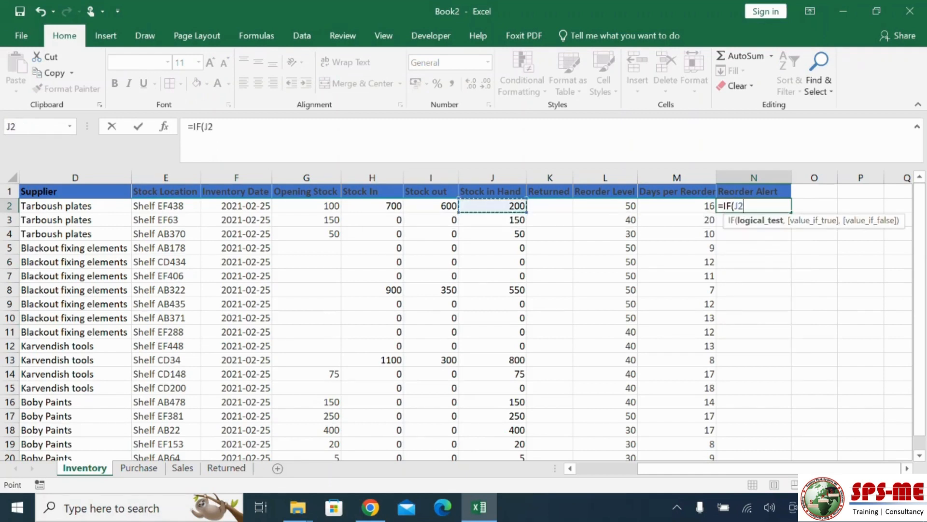
pyautogui.write('>')
pyautogui.click(606, 206)
pyautogui.write(',')
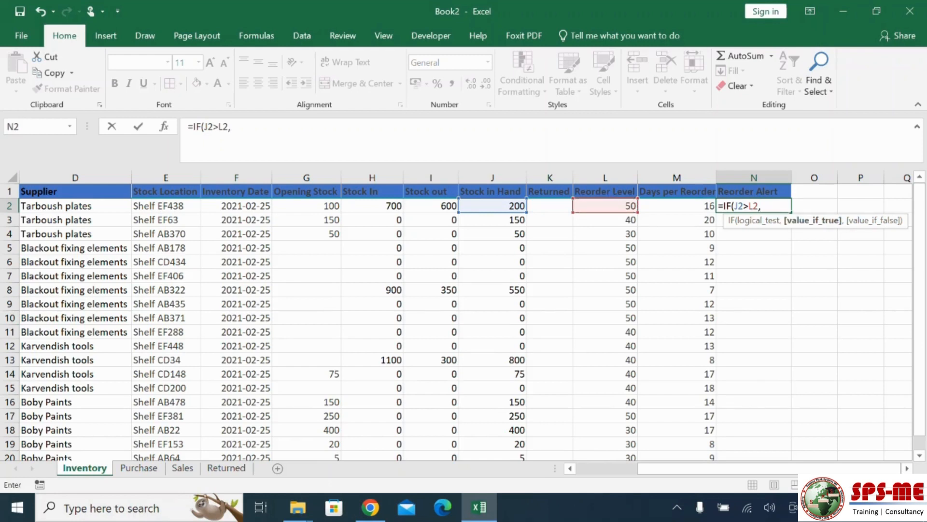
pyautogui.write('"",')
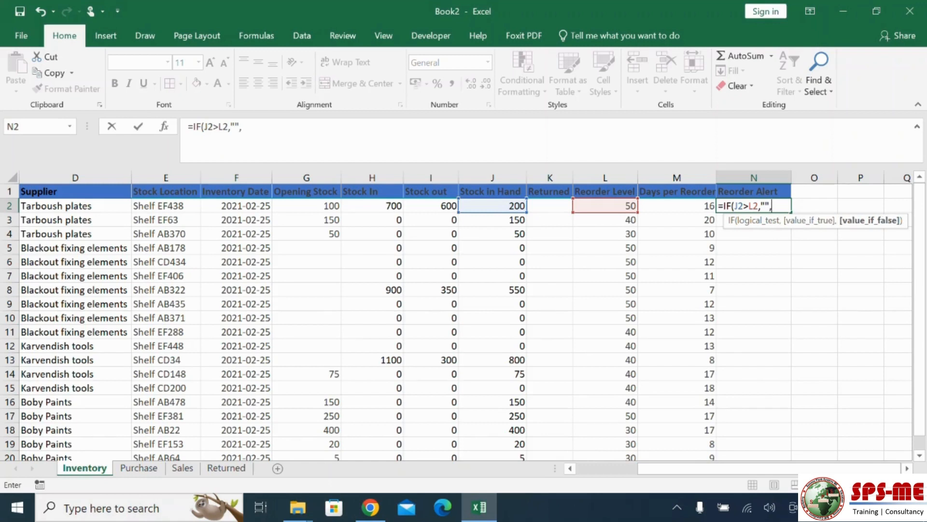
pyautogui.write('"REORDE')
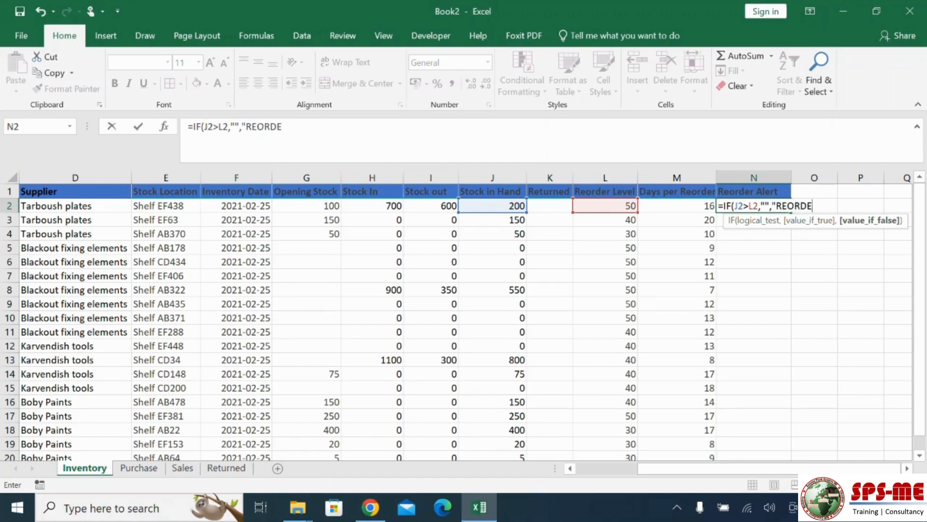
pyautogui.write('R NOW')
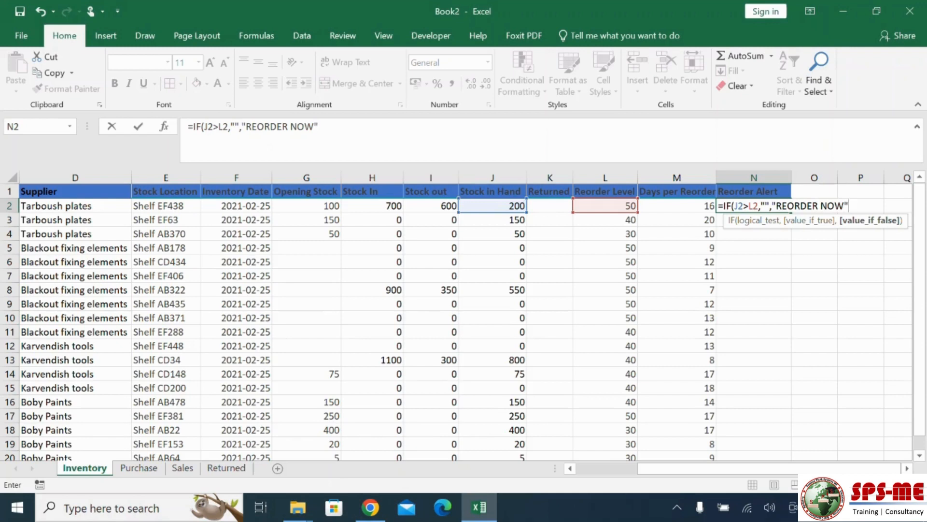
pyautogui.write(' )')
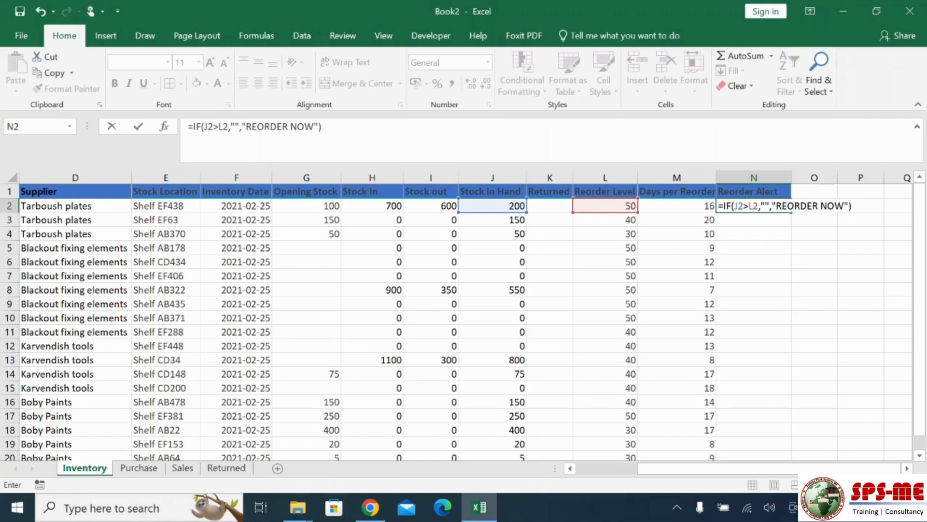
pyautogui.click(677, 507)
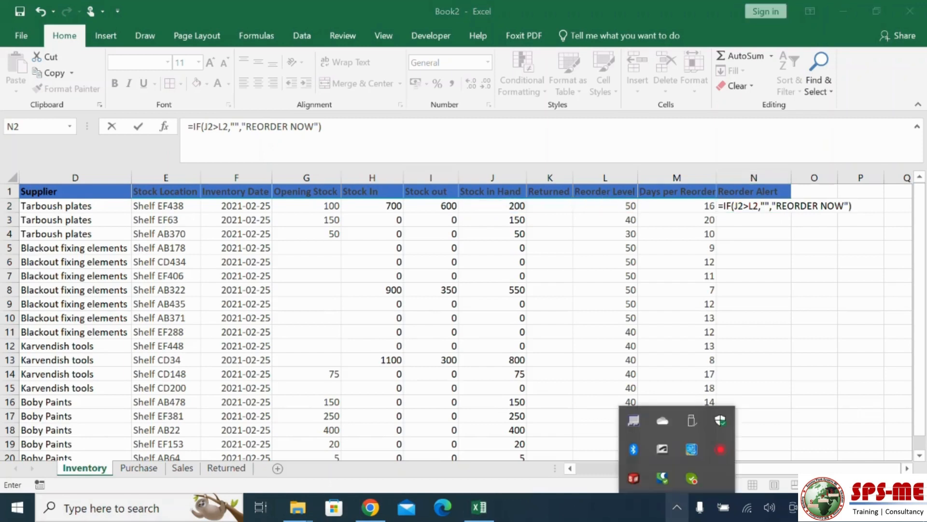
pyautogui.click(720, 449)
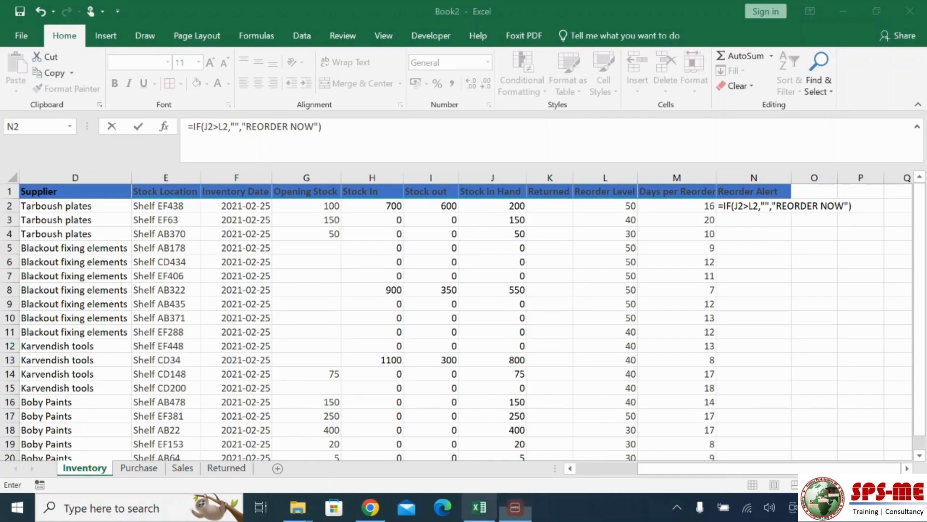
pyautogui.click(478, 508)
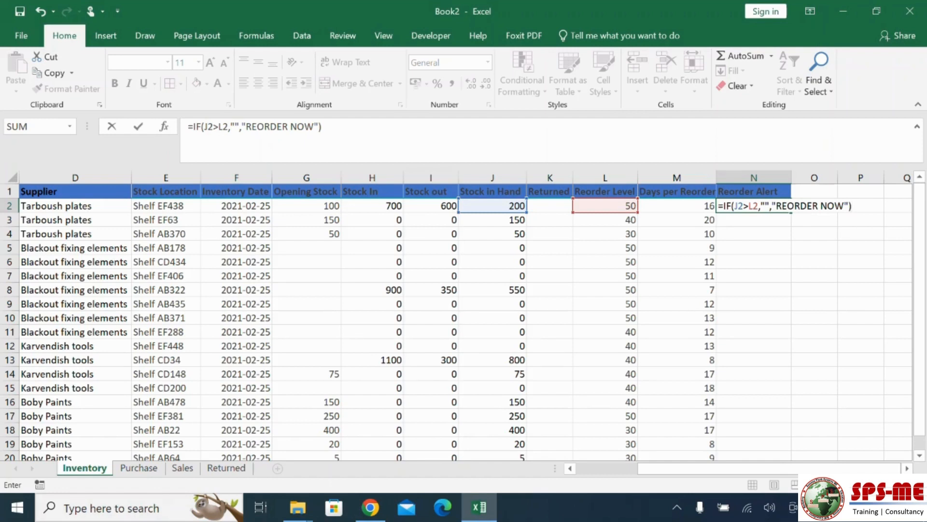
# - Commit the Reorder Alert formula in N2 and fill it down to N20, the last inventory item
pyautogui.press('Return')
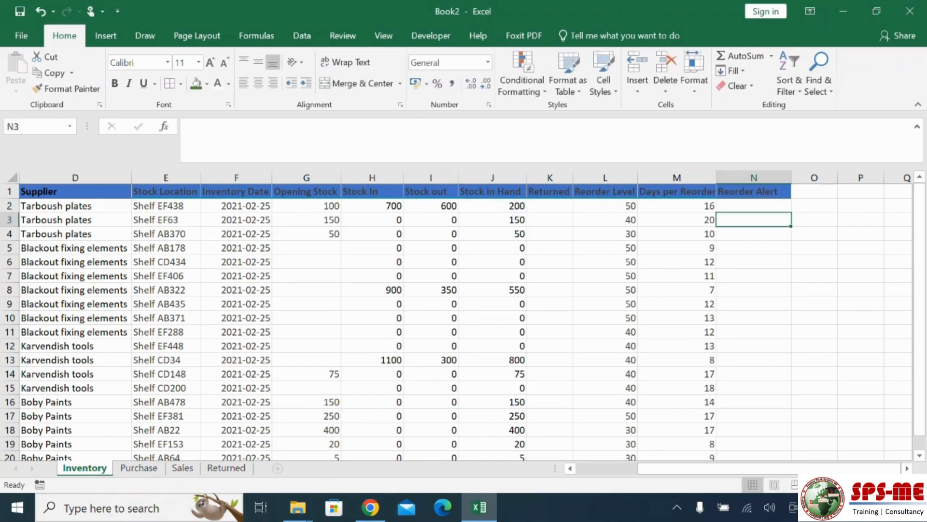
pyautogui.click(754, 206)
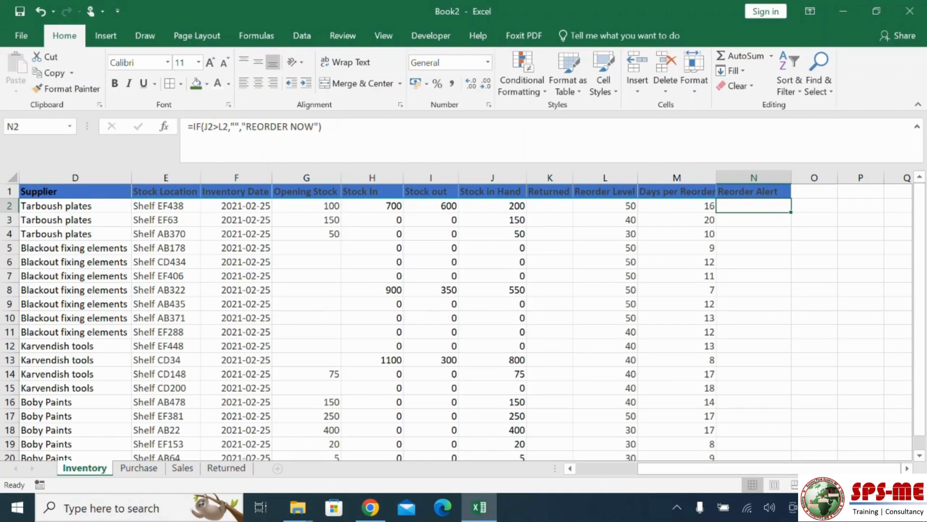
pyautogui.doubleClick(791, 212)
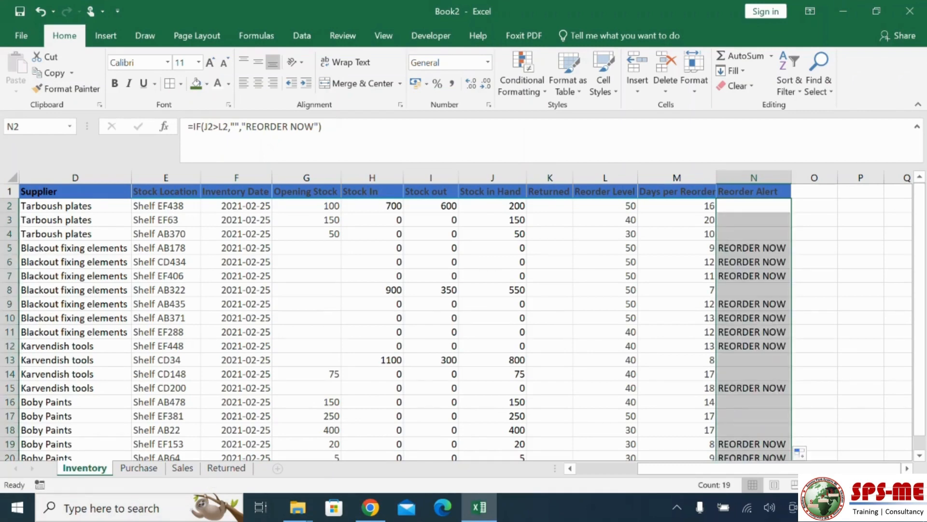
pyautogui.scroll(-2, 464, 319)
pyautogui.scroll(2, 464, 318)
pyautogui.click(815, 303)
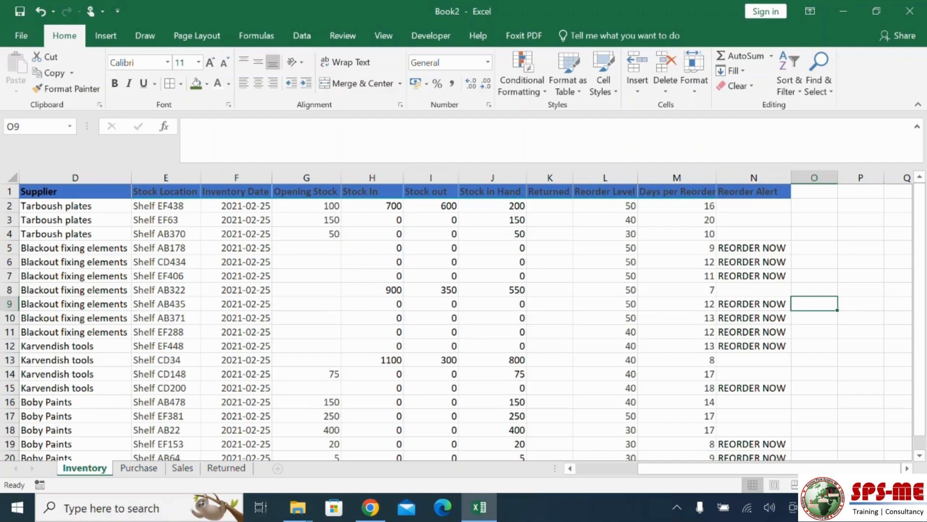
# - Define a new conditional formatting rule for N2:N20 that targets only cells whose value is equal to REORDER
pyautogui.moveTo(754, 206); pyautogui.dragTo(791, 437)
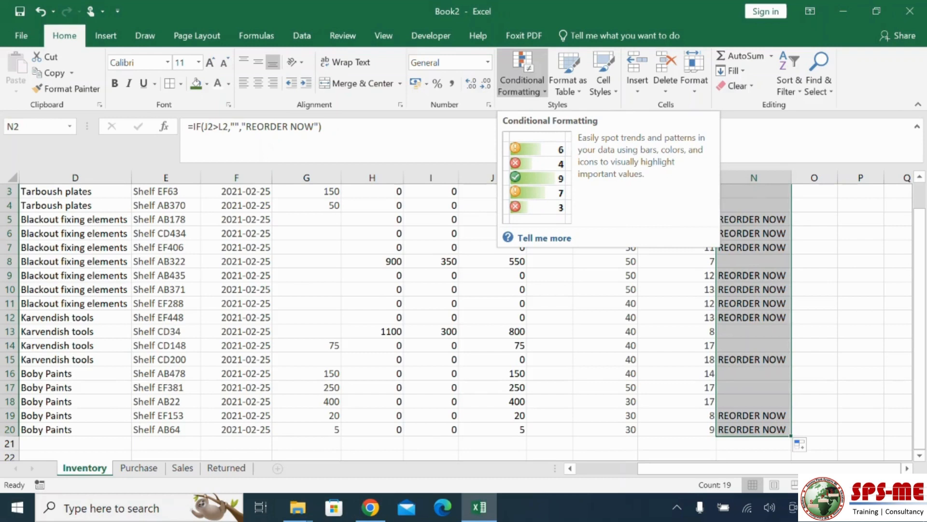
pyautogui.click(522, 82)
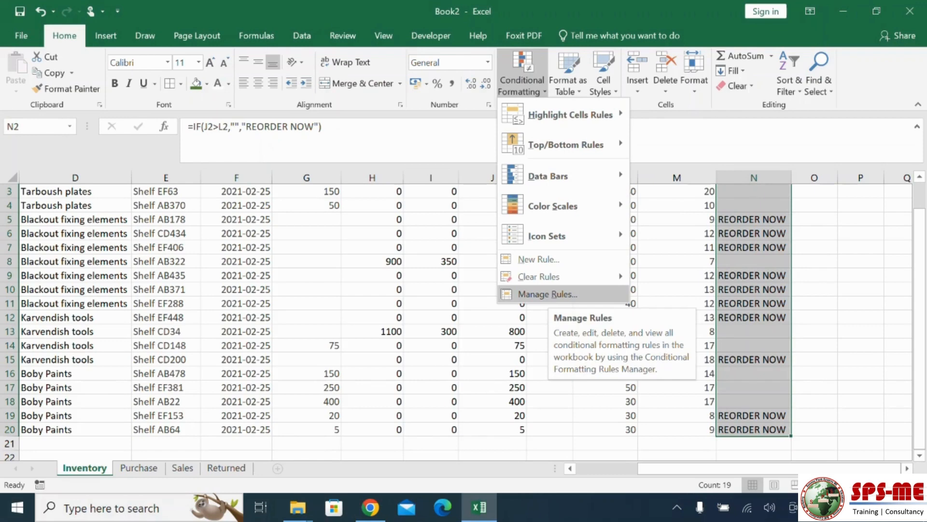
pyautogui.click(548, 294)
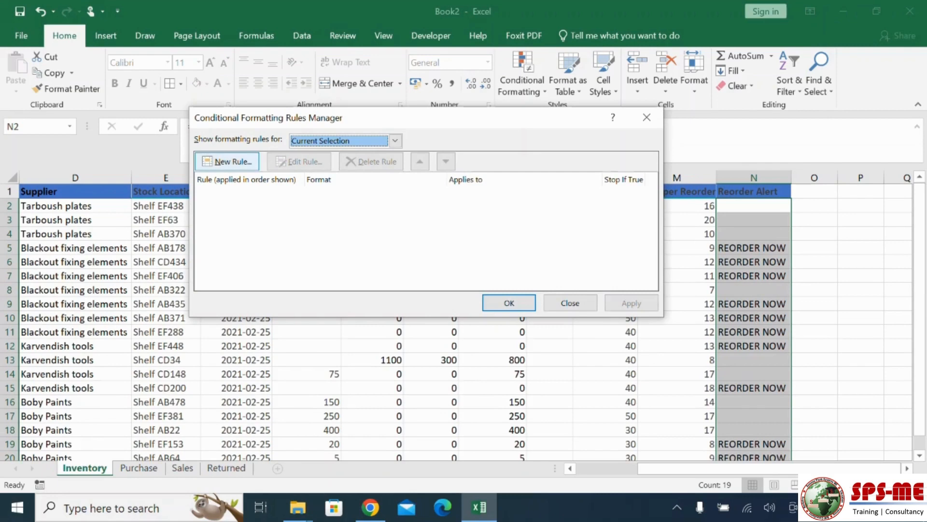
pyautogui.click(227, 161)
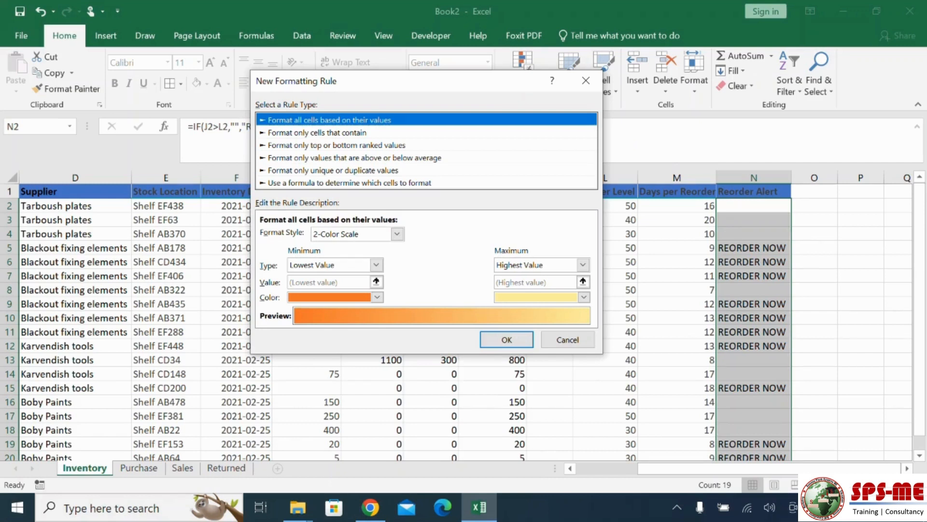
pyautogui.click(317, 133)
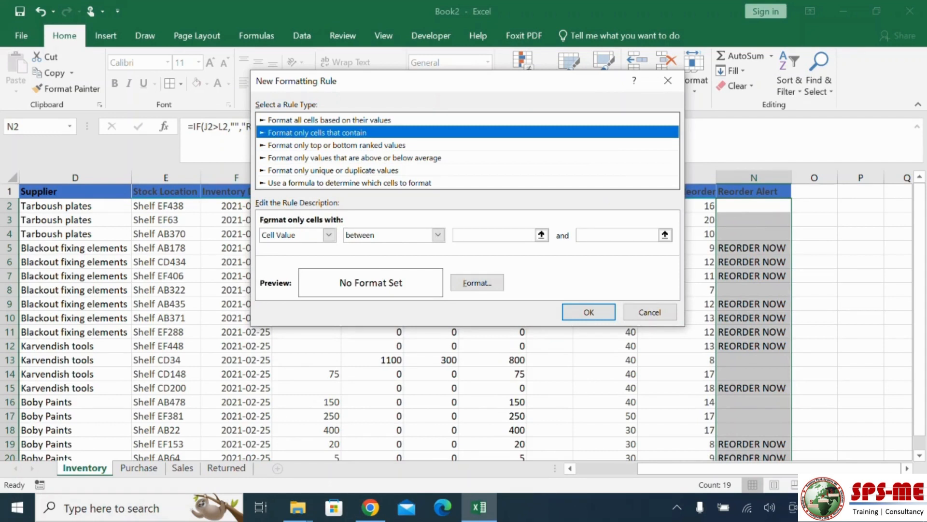
pyautogui.click(438, 235)
pyautogui.click(367, 261)
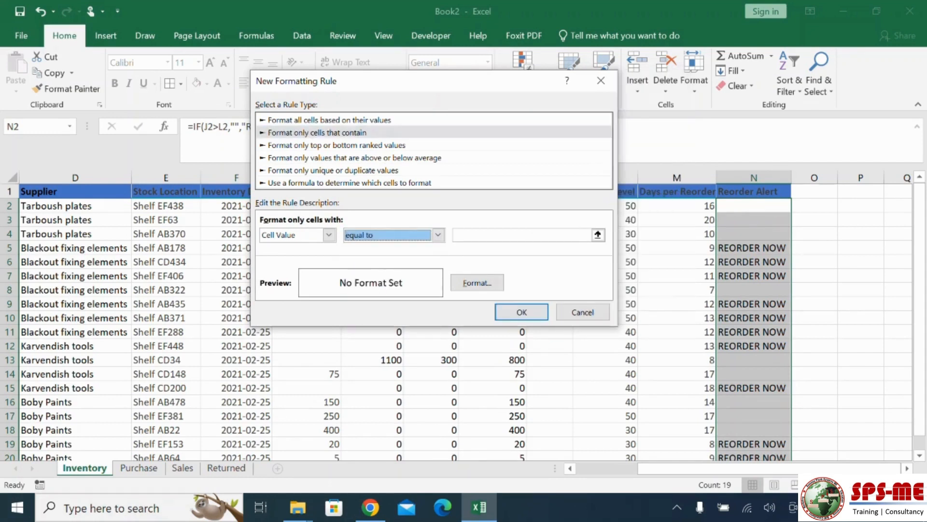
pyautogui.click(522, 235)
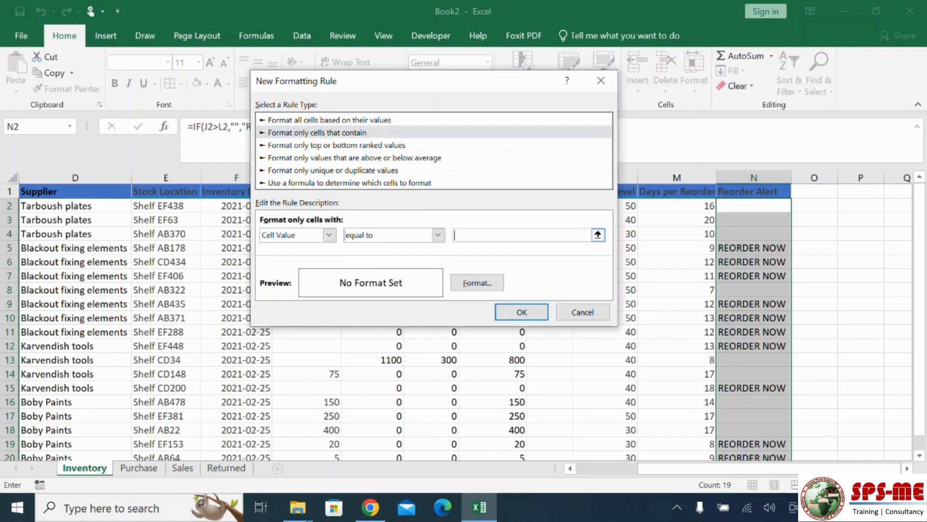
pyautogui.write('REORDER')
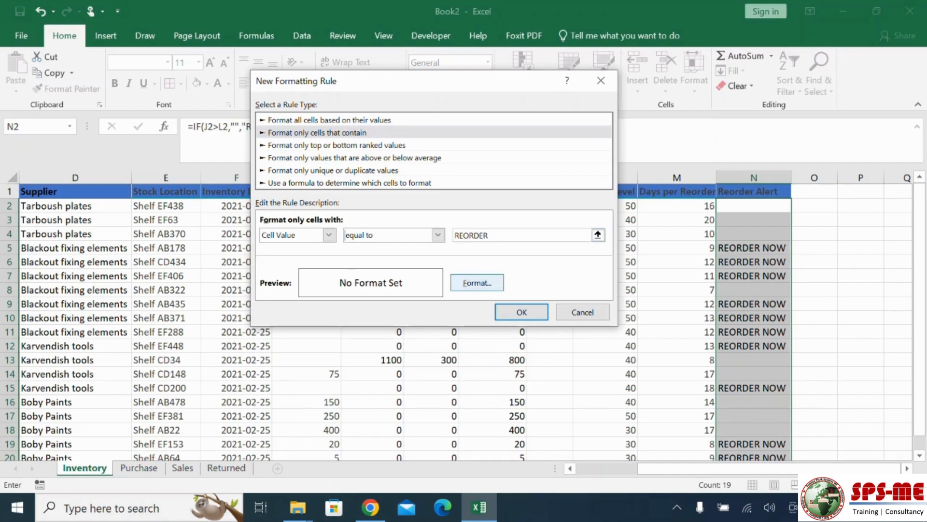
# - Give the new formatting rule a red fill and apply it to the Reorder Alert cells N2:N20
pyautogui.click(477, 282)
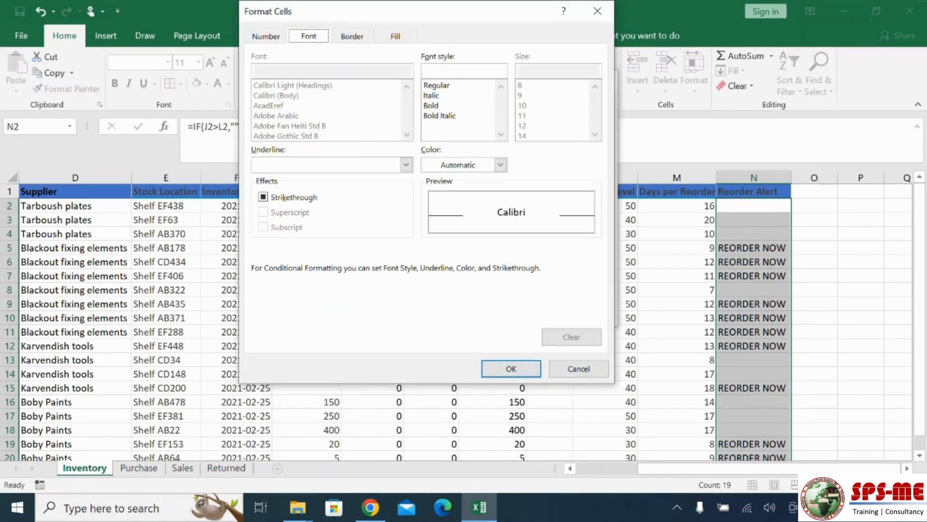
pyautogui.click(395, 36)
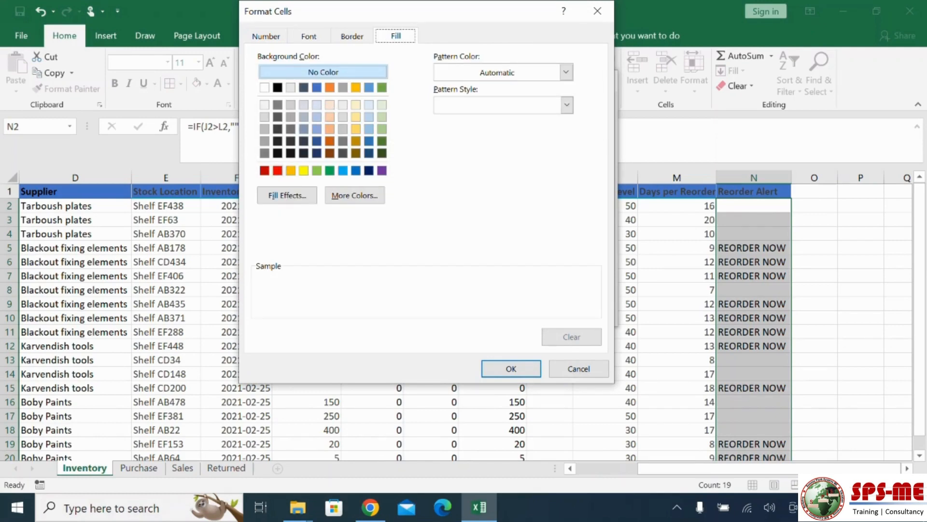
pyautogui.click(278, 171)
pyautogui.click(511, 368)
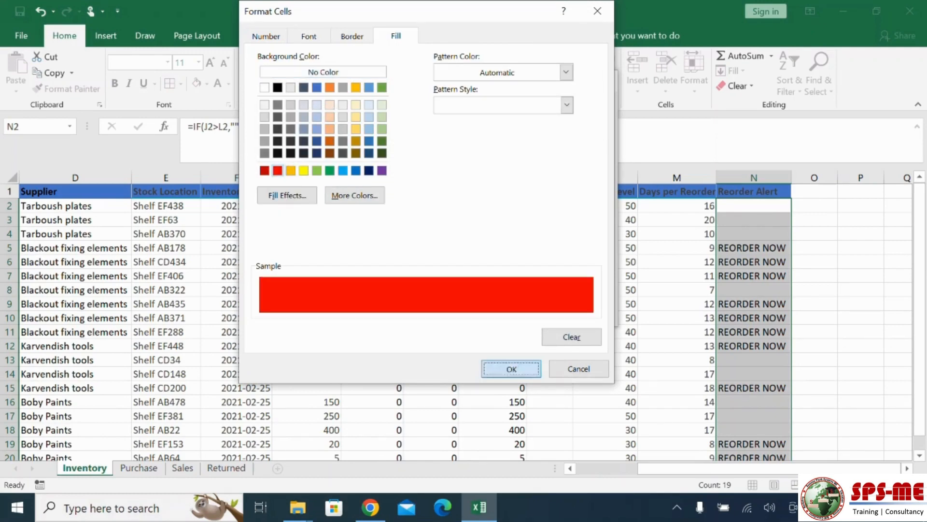
pyautogui.click(521, 311)
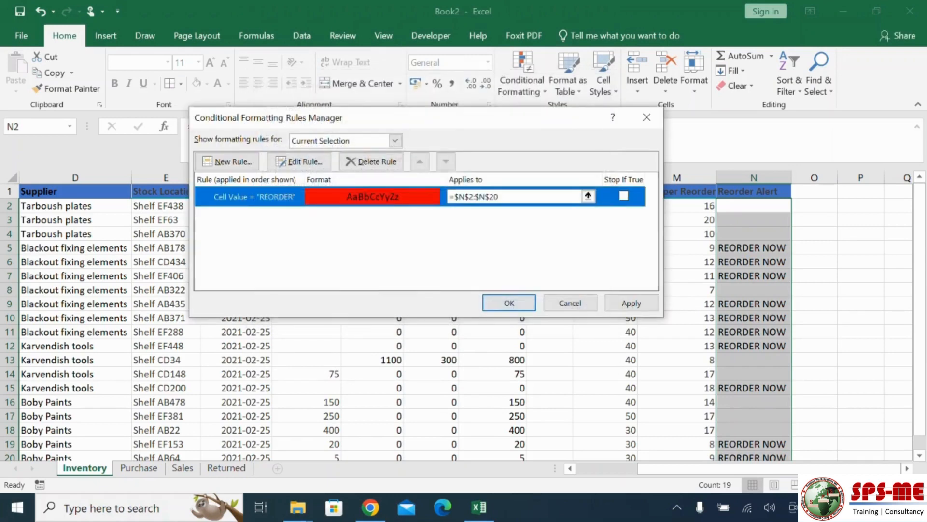
pyautogui.click(632, 303)
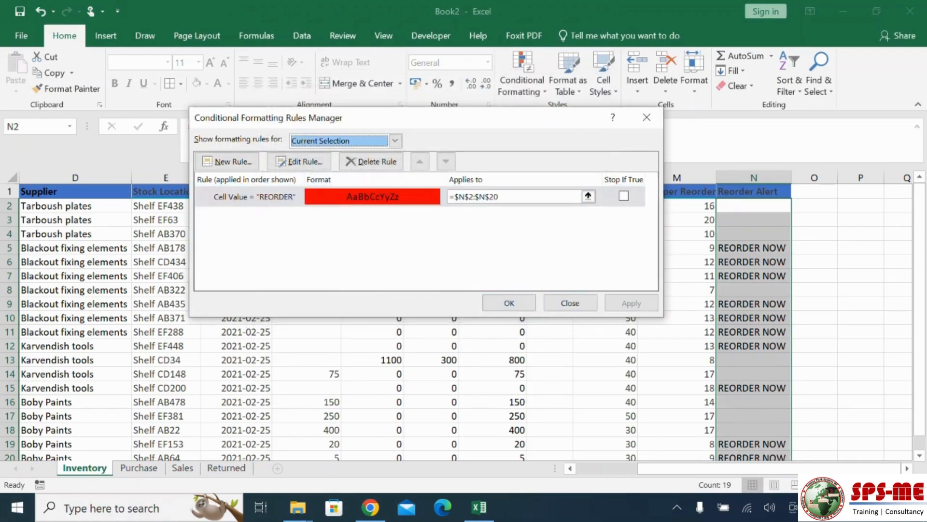
pyautogui.click(509, 303)
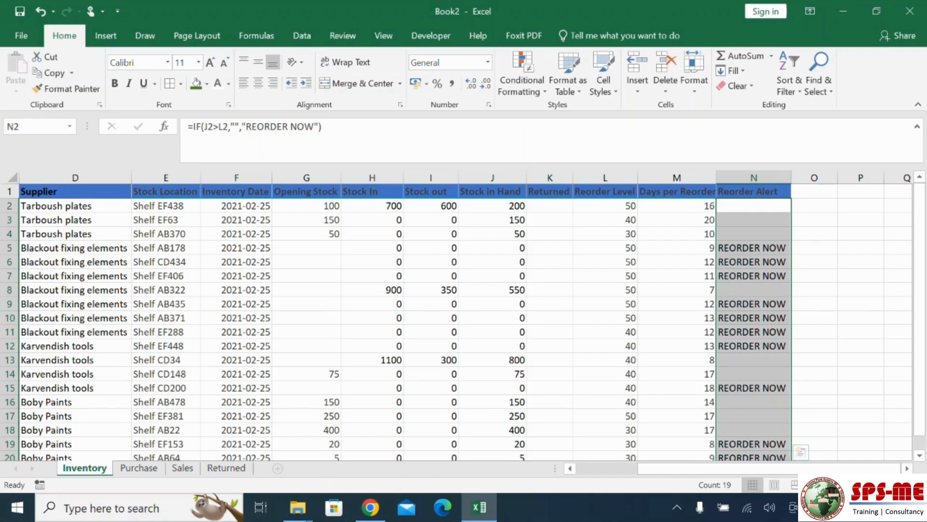
# - Edit the red conditional formatting rule to match cells equal to "REORDER NOW" and apply the change
pyautogui.click(522, 78)
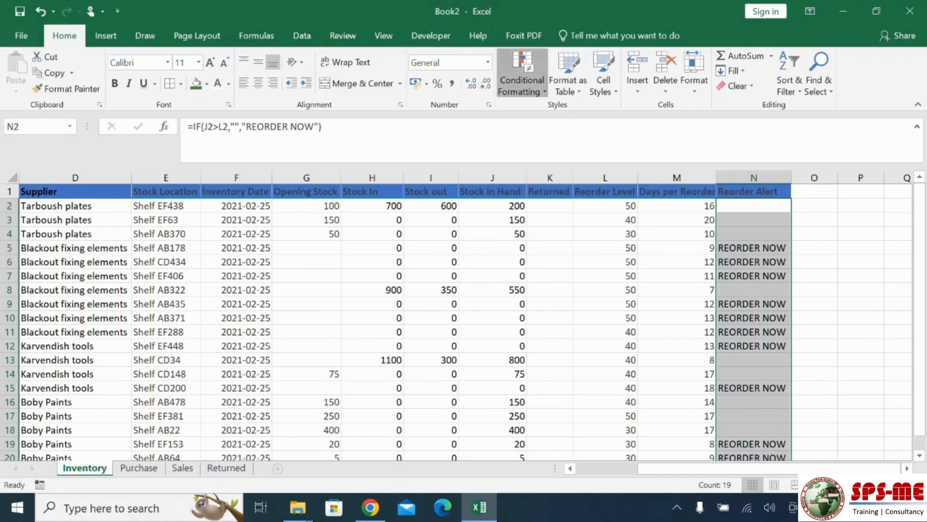
pyautogui.click(548, 294)
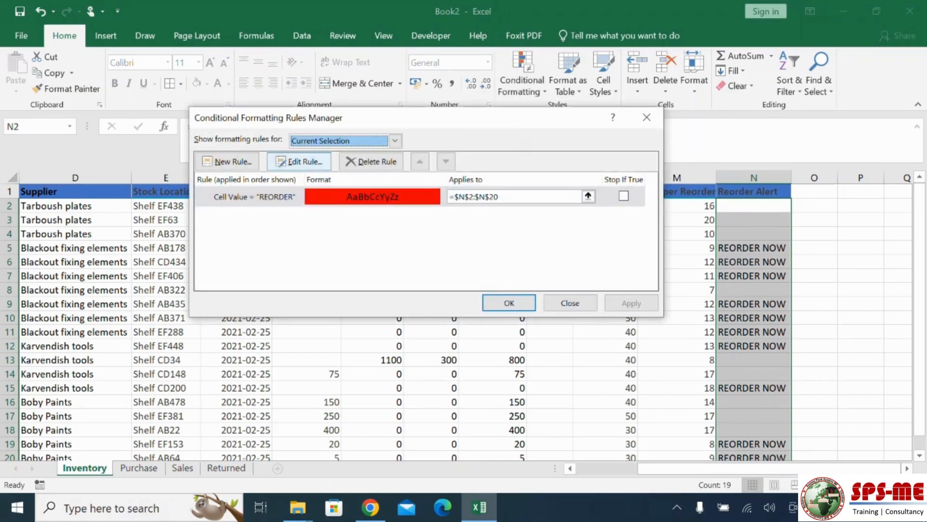
pyautogui.click(299, 161)
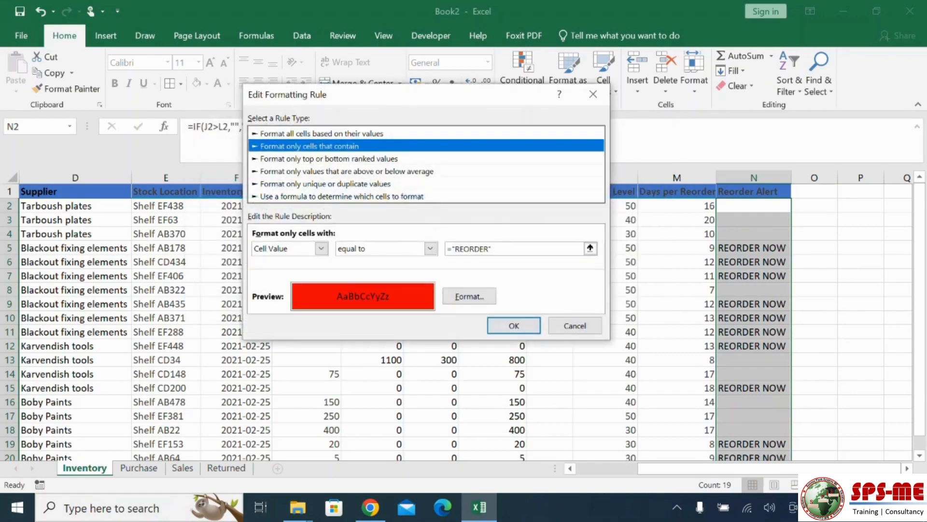
pyautogui.click(488, 249)
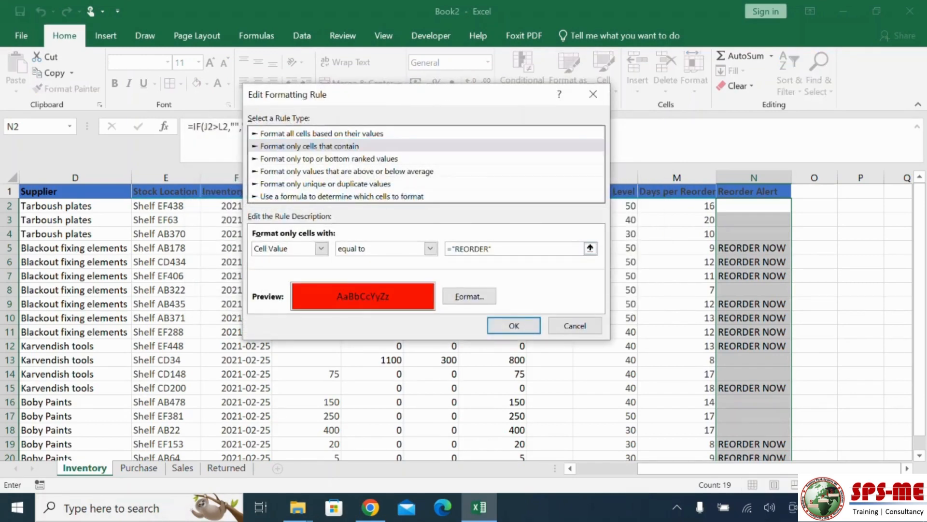
pyautogui.write('NOW')
pyautogui.press('Return')
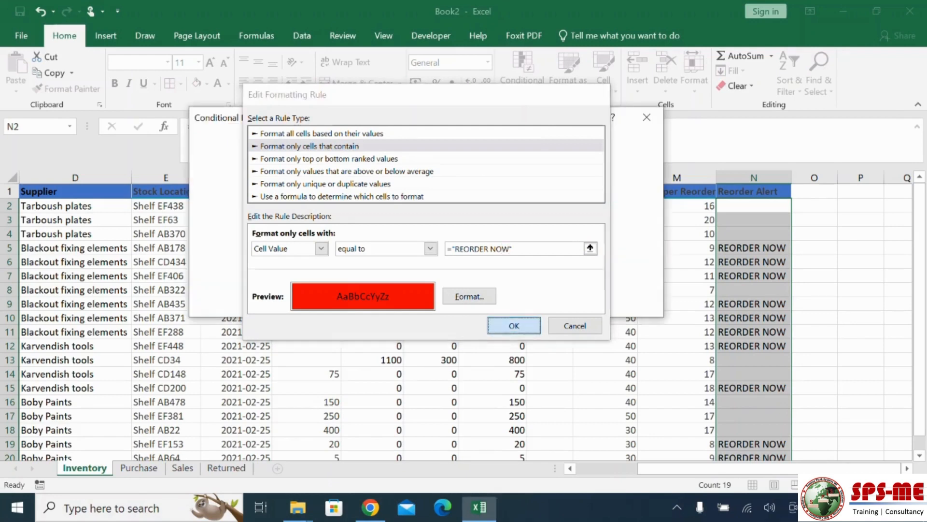
pyautogui.click(632, 302)
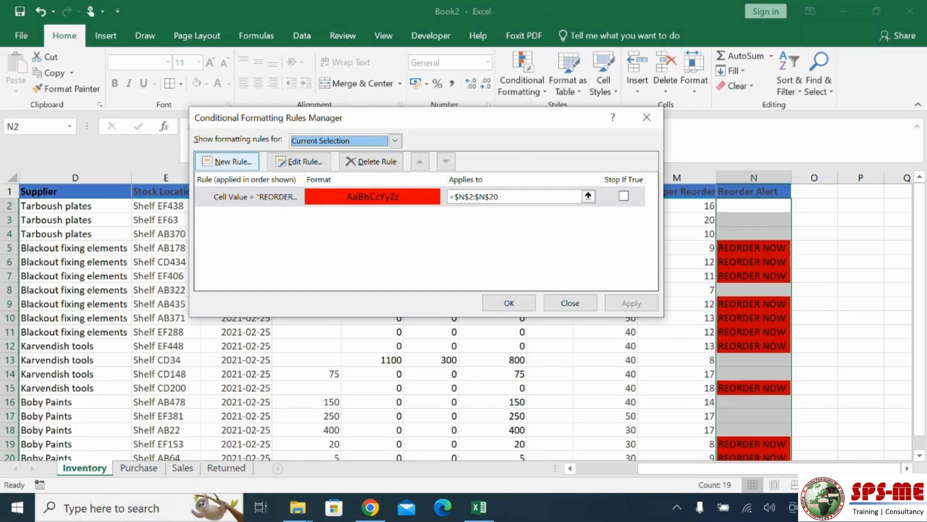
# - Start a second conditional formatting rule for N2:N20 using the cell value equal to condition and a green fill
pyautogui.click(227, 161)
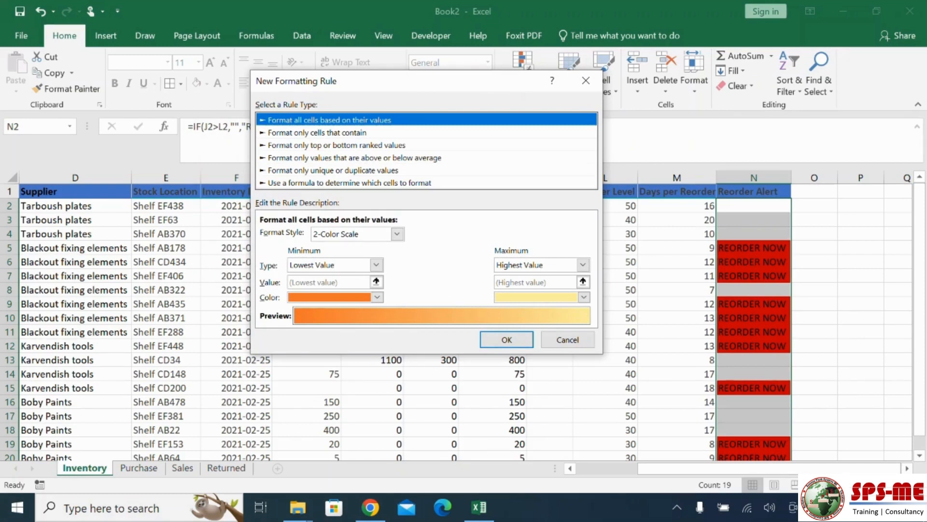
pyautogui.click(317, 133)
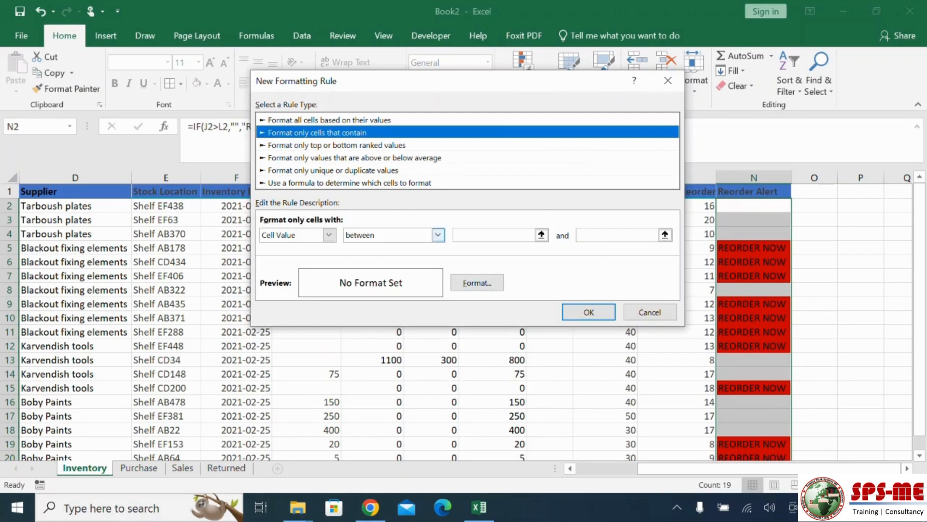
pyautogui.click(438, 234)
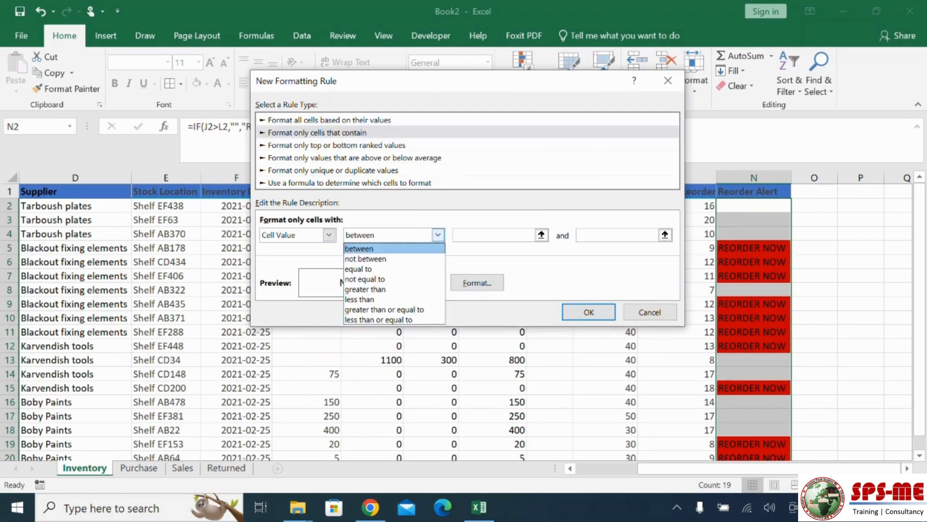
pyautogui.click(359, 269)
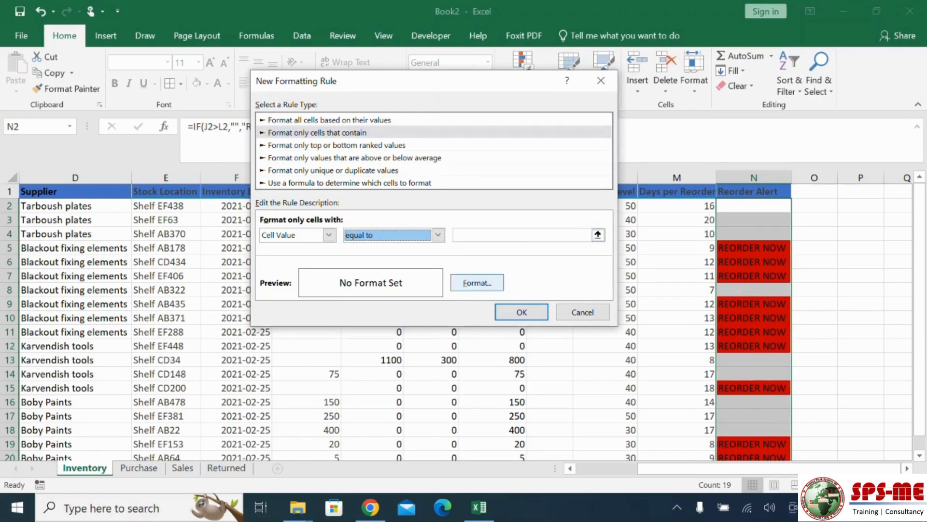
pyautogui.click(477, 283)
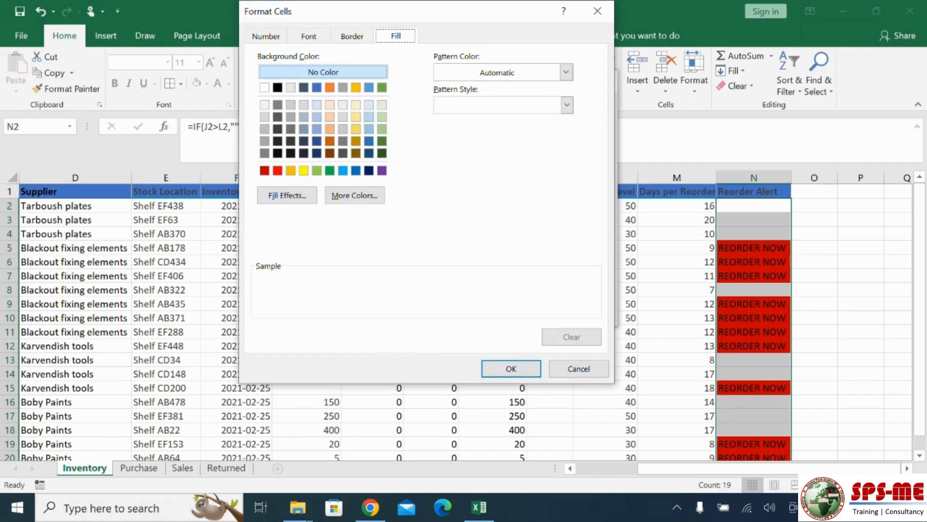
pyautogui.click(382, 87)
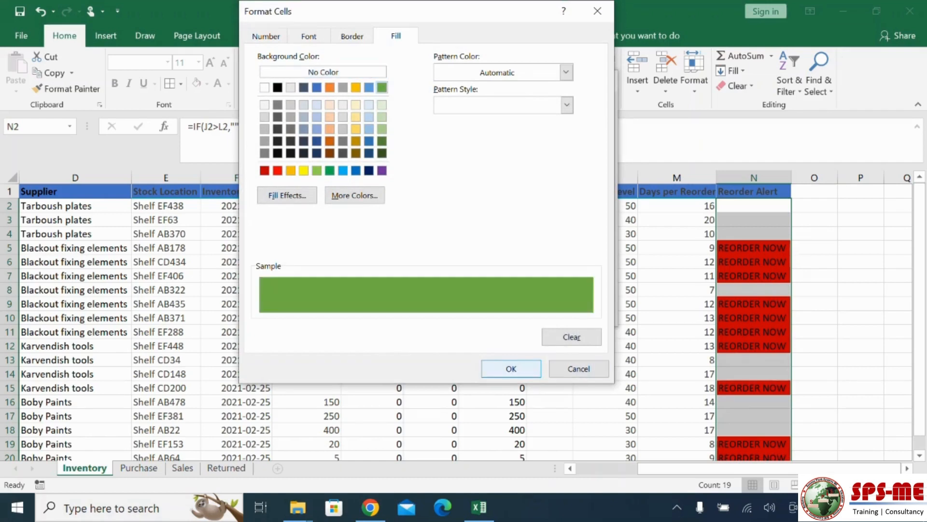
pyautogui.click(511, 369)
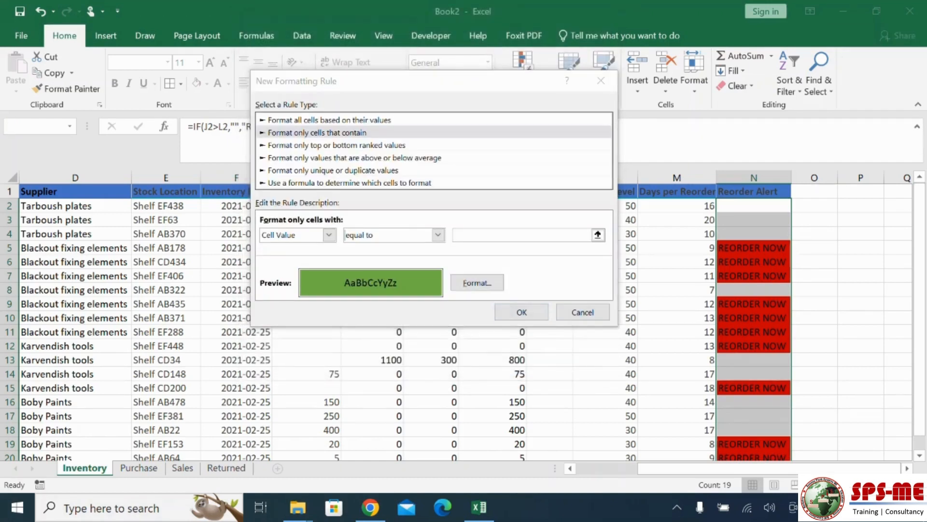
# - Set the green rule's comparison value to "" and save the conditional formatting rules
pyautogui.click(522, 312)
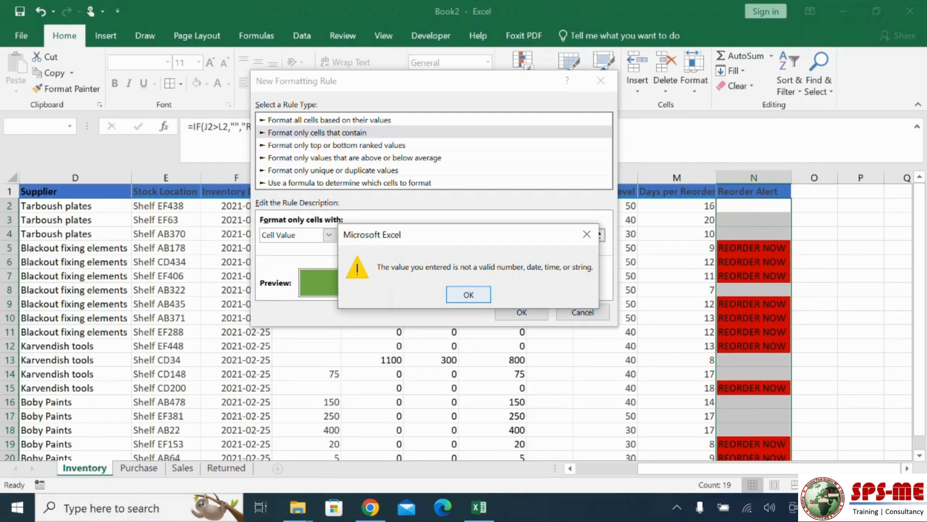
pyautogui.press('Return')
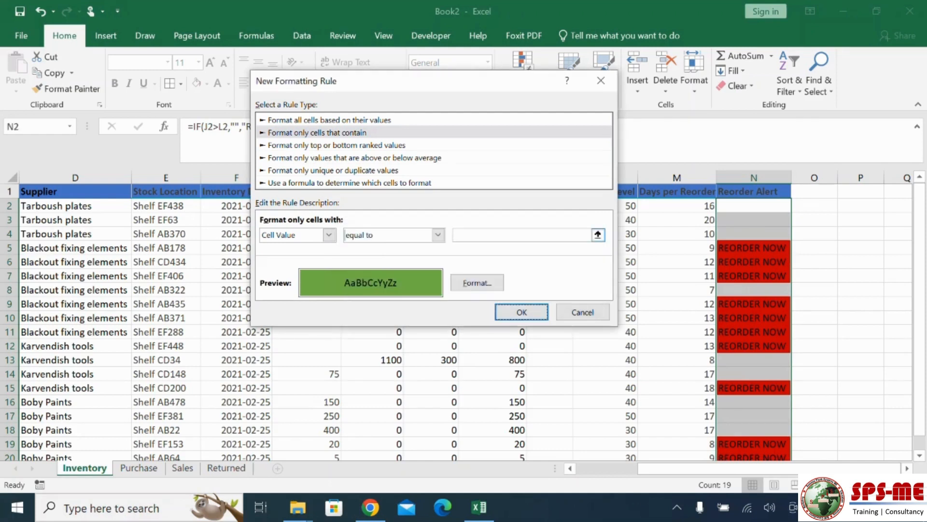
pyautogui.write('""')
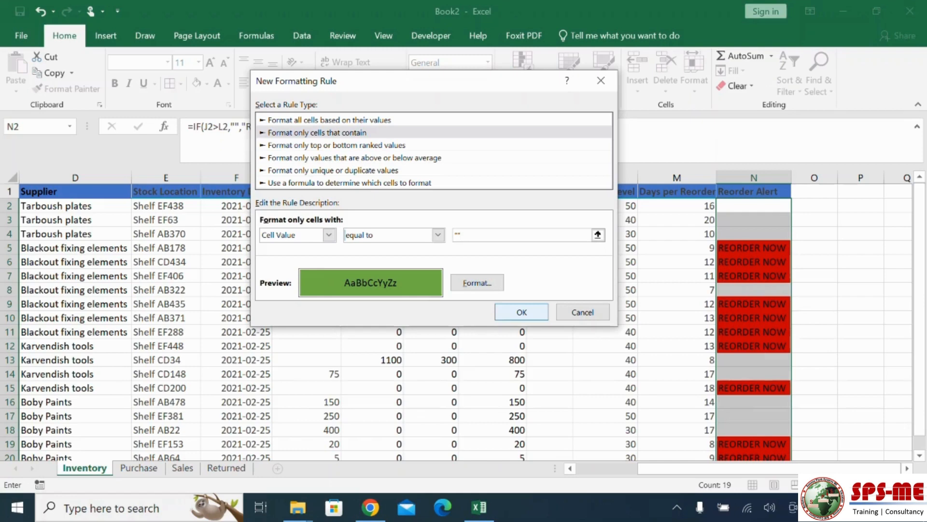
pyautogui.press('Return')
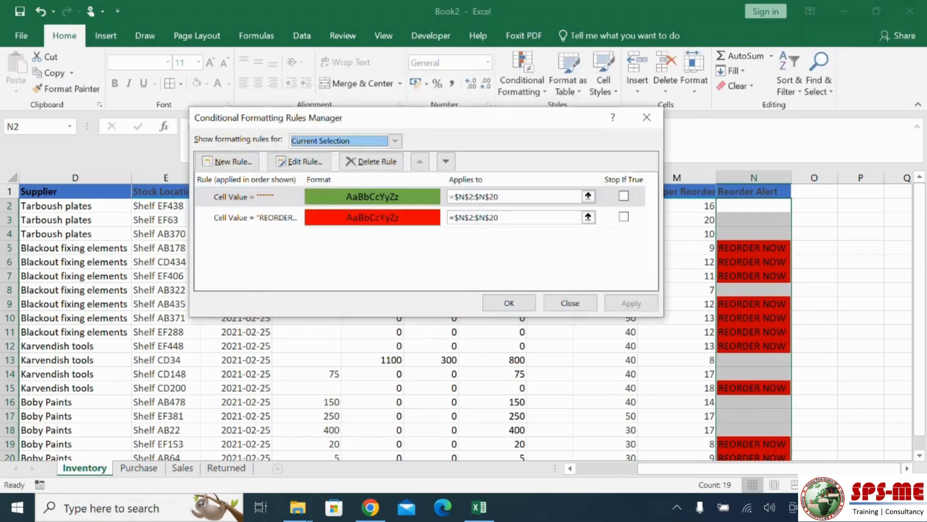
pyautogui.click(509, 302)
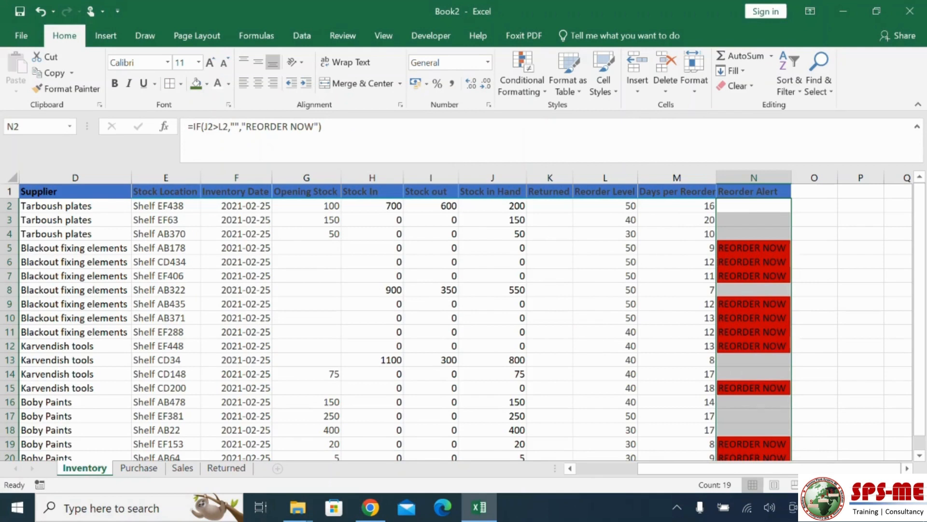
# - Change the N2 formula to =IF(J2>L2,"ACTIVE","REORDER NOW") and fill it down the Reorder Alert column
pyautogui.click(753, 206)
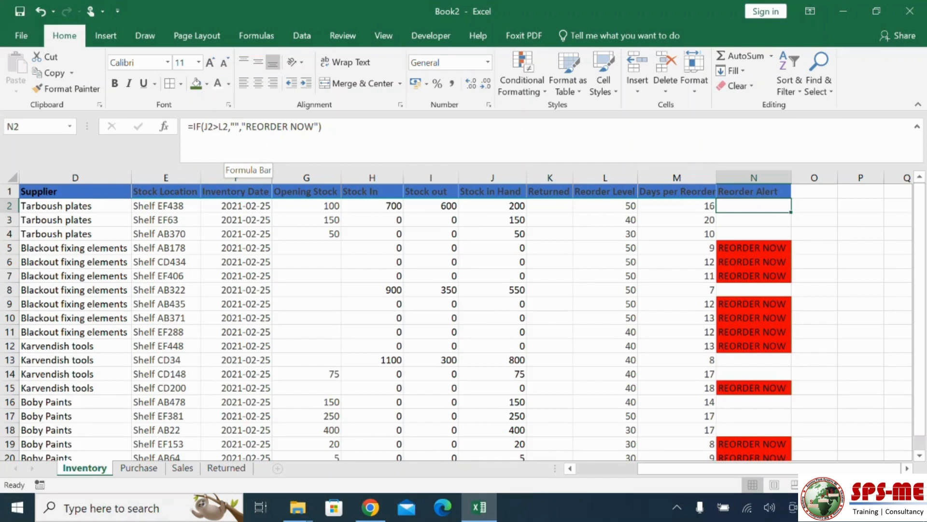
pyautogui.click(235, 127)
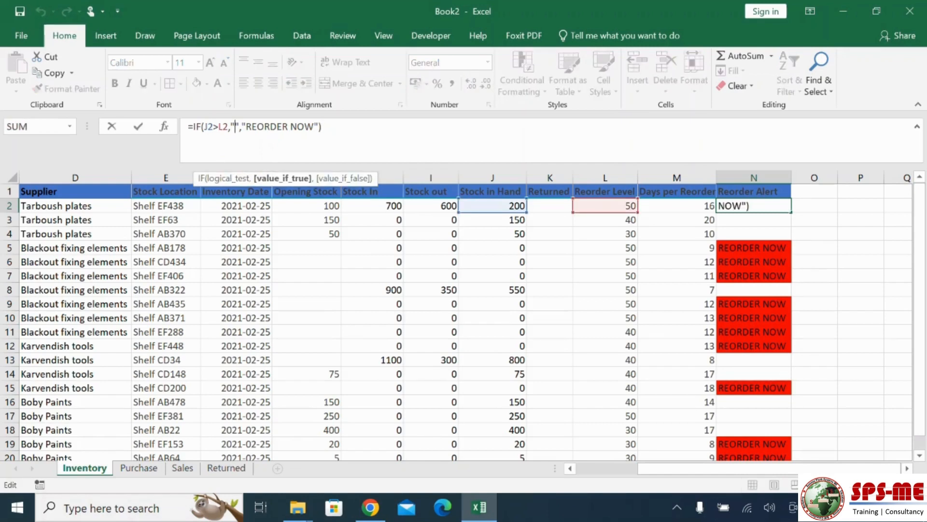
pyautogui.write('ACT')
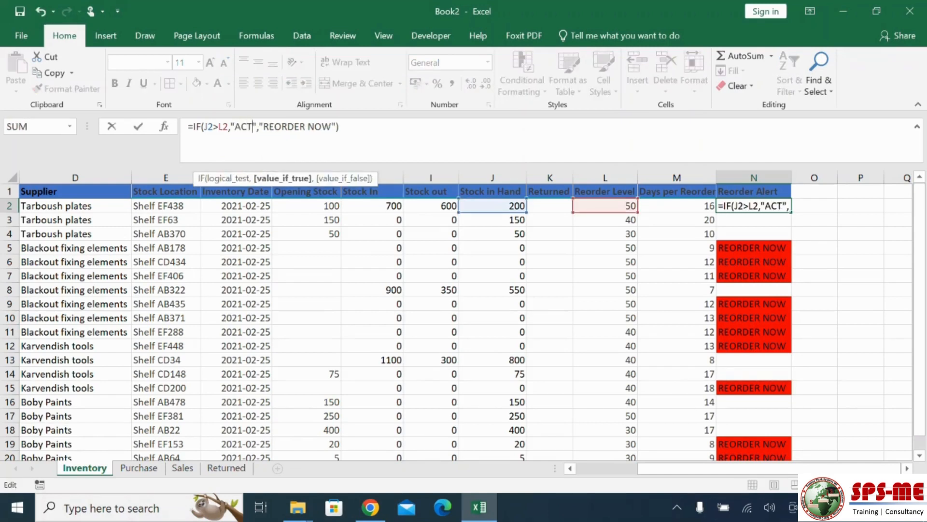
pyautogui.write('IVE')
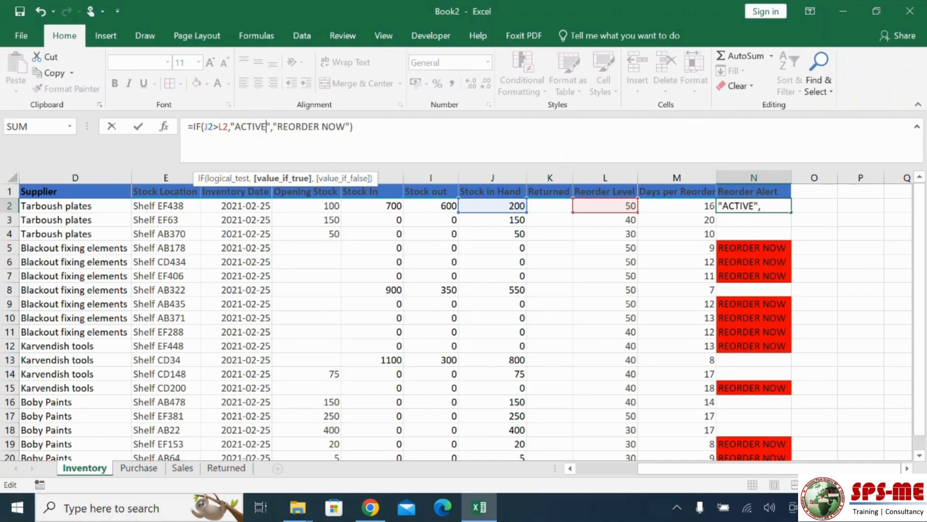
pyautogui.press('Return')
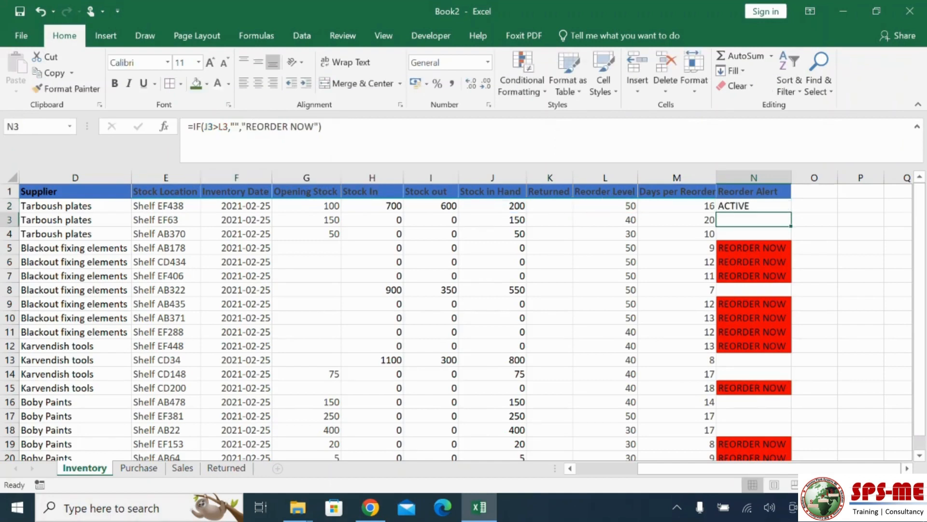
pyautogui.click(754, 206)
pyautogui.doubleClick(792, 212)
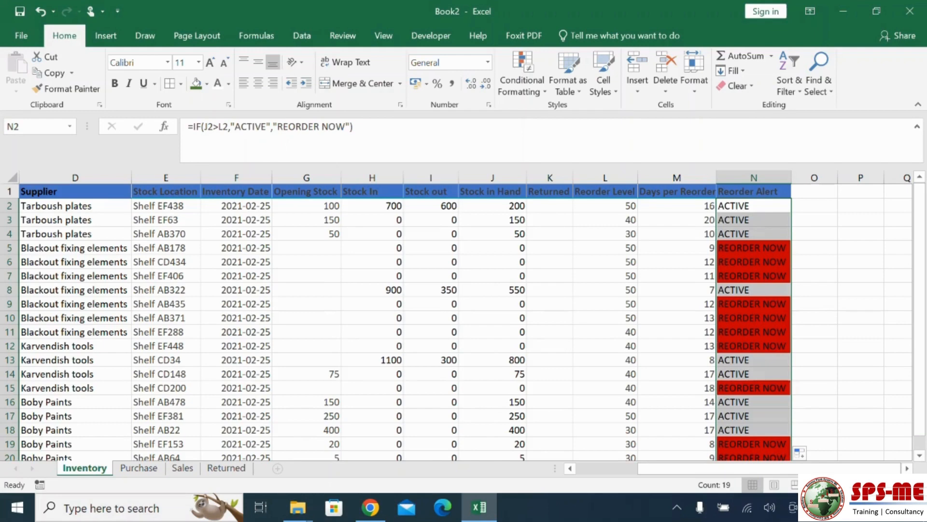
pyautogui.click(522, 86)
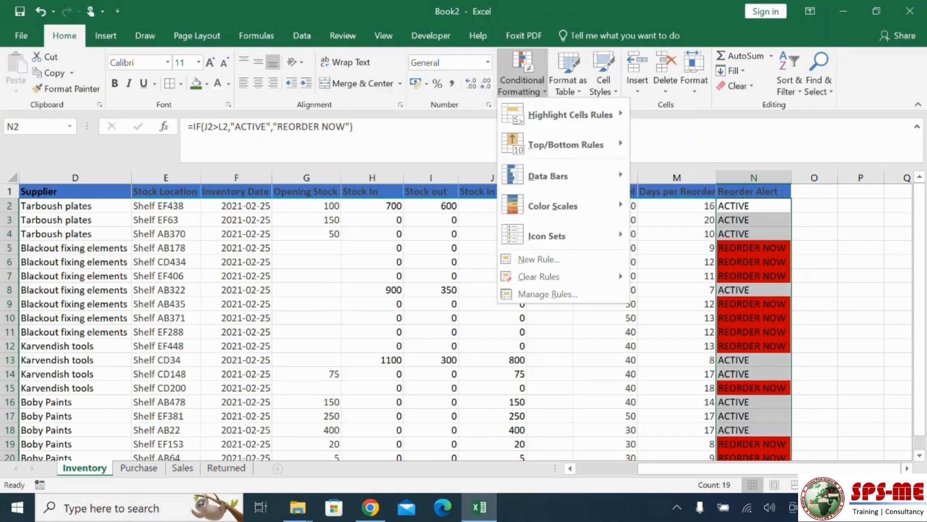
pyautogui.click(561, 295)
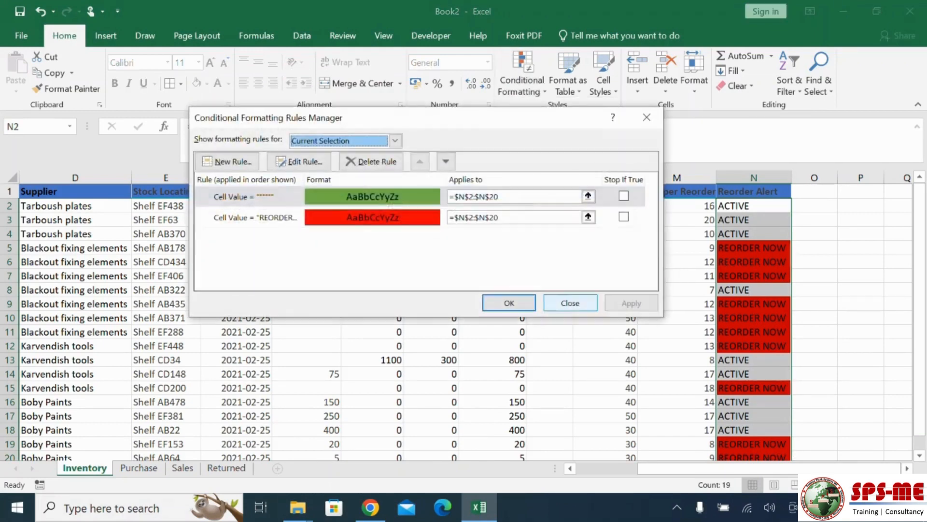
pyautogui.click(256, 197)
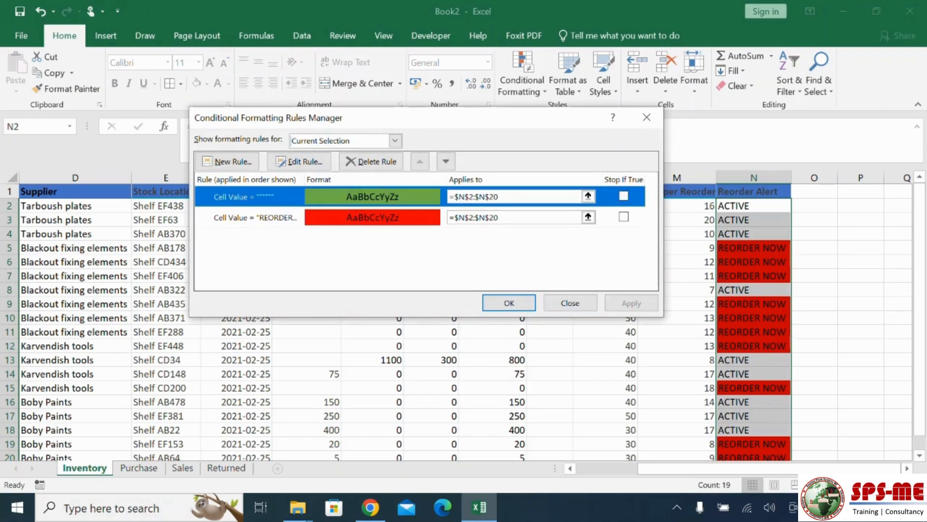
pyautogui.click(509, 303)
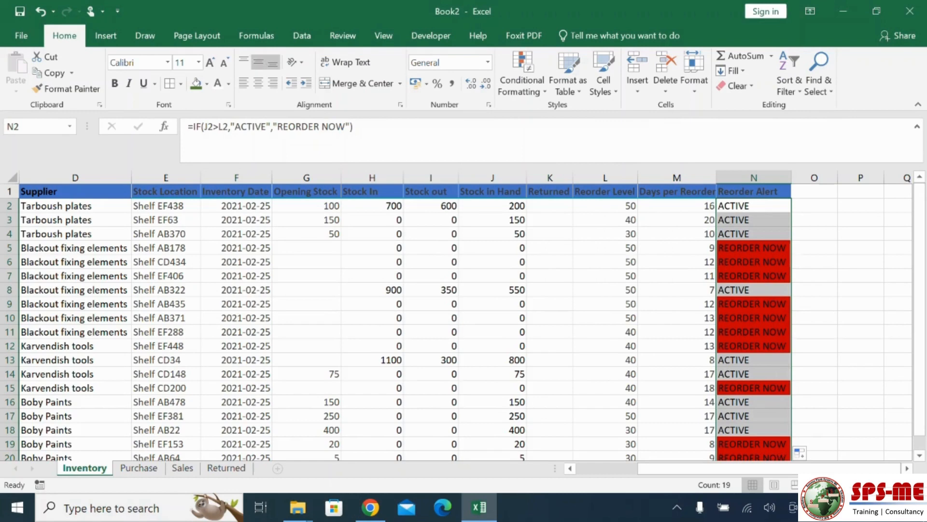
# - Open the green conditional formatting rule for N2:N20 for editing and clear its comparison value
pyautogui.click(522, 77)
pyautogui.click(547, 293)
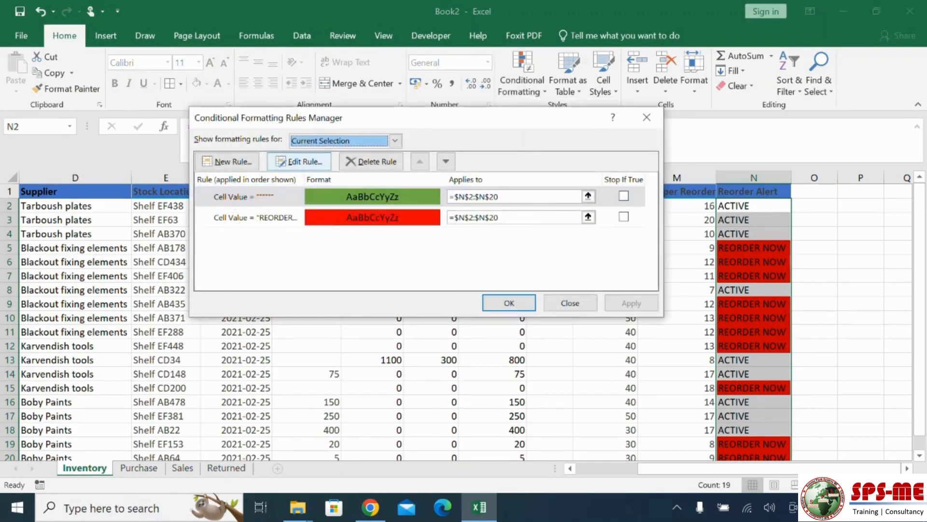
pyautogui.click(298, 161)
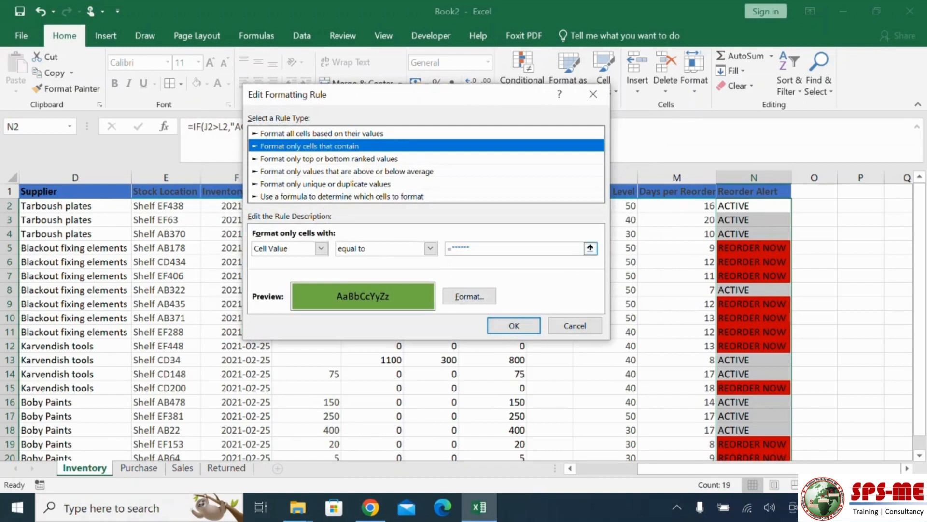
pyautogui.click(471, 248)
pyautogui.press('BackSpace')
pyautogui.press('BackSpace')
pyautogui.press('BackSpace')
pyautogui.press('BackSpace')
pyautogui.press('BackSpace')
pyautogui.press('BackSpace')
pyautogui.press('BackSpace')
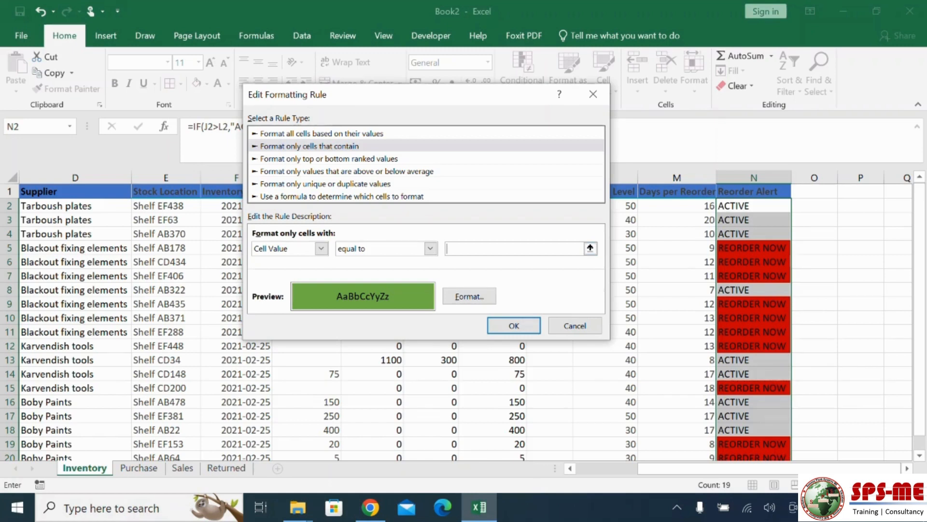
pyautogui.press('Return')
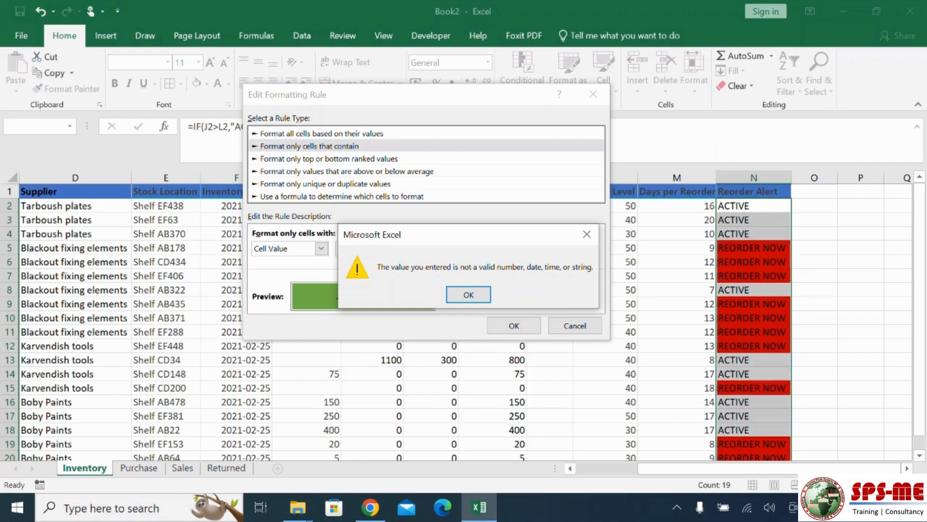
pyautogui.press('Return')
# - Set the green rule's comparison value to ACTIVE, apply the conditional formatting rules and deselect the column
pyautogui.click(515, 248)
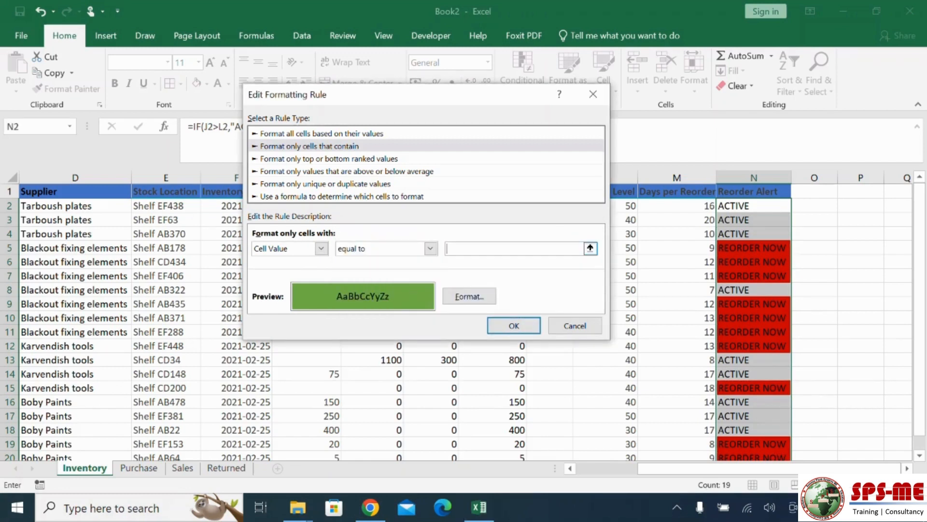
pyautogui.write('ACTIVE')
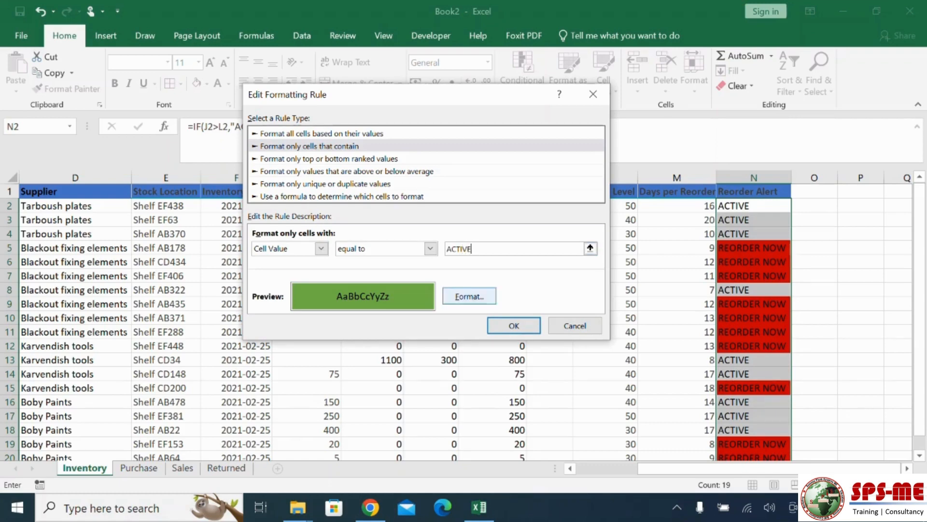
pyautogui.press('Return')
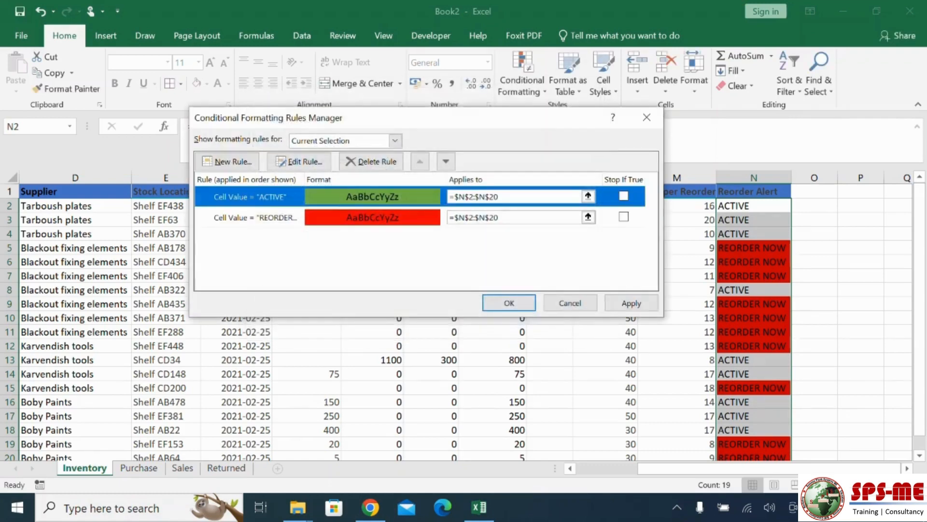
pyautogui.click(632, 303)
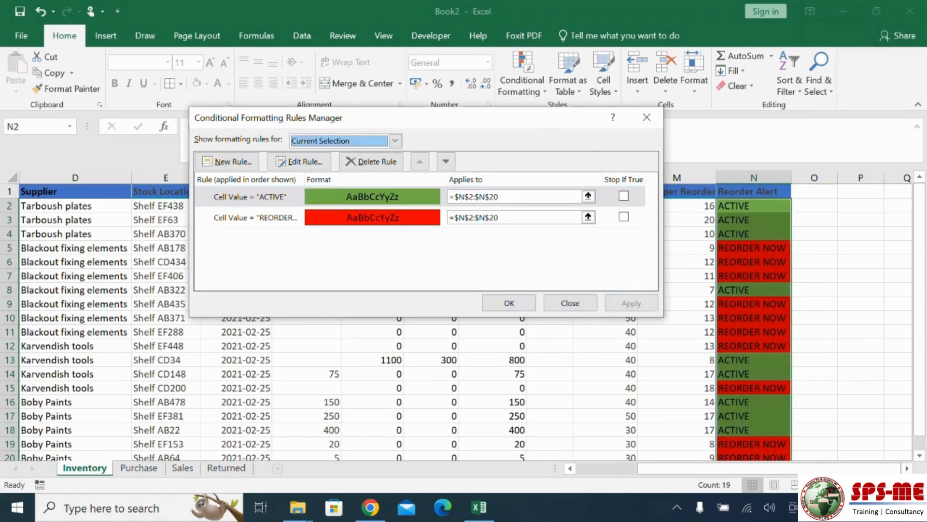
pyautogui.click(510, 302)
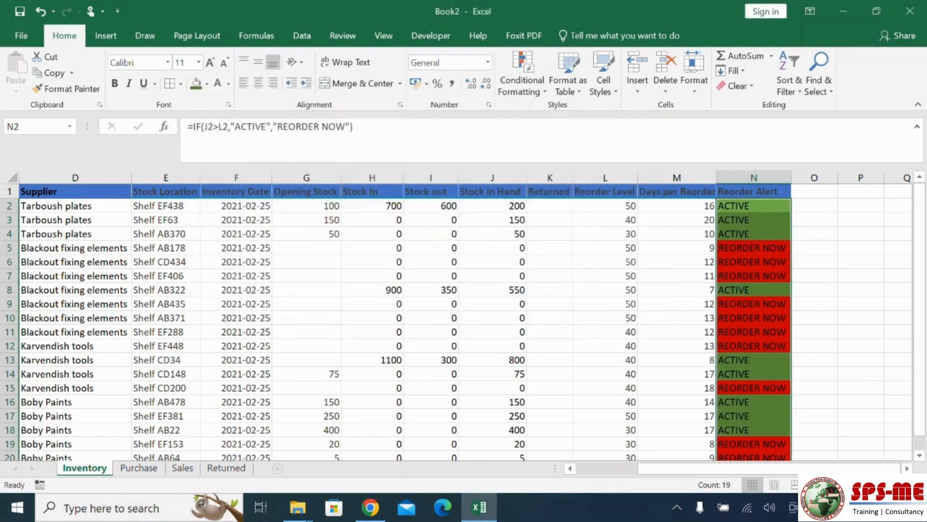
pyautogui.click(861, 303)
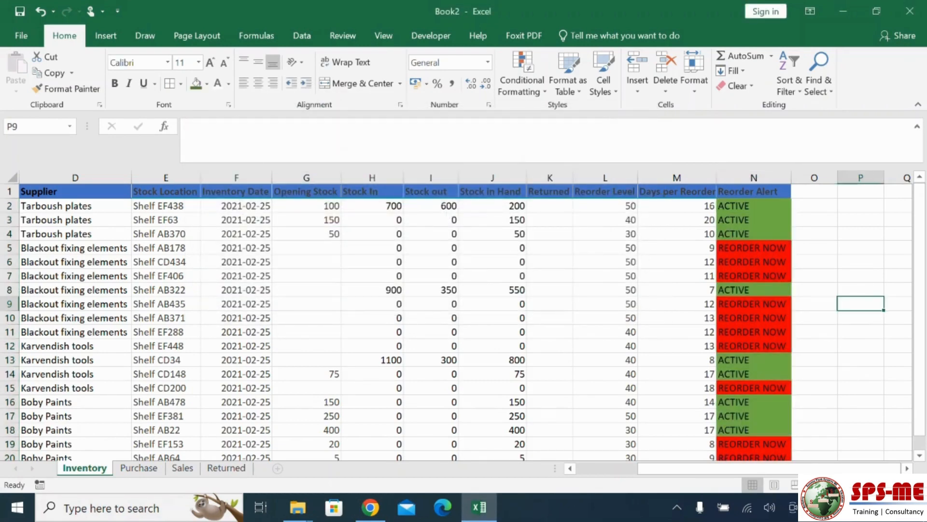
# - Review the Reorder Alert colours and find the LOCK WASHER M20 row on the Inventory sheet
pyautogui.scroll(-4, 464, 318)
pyautogui.scroll(3, 463, 318)
pyautogui.scroll(1, 464, 319)
pyautogui.click(75, 234)
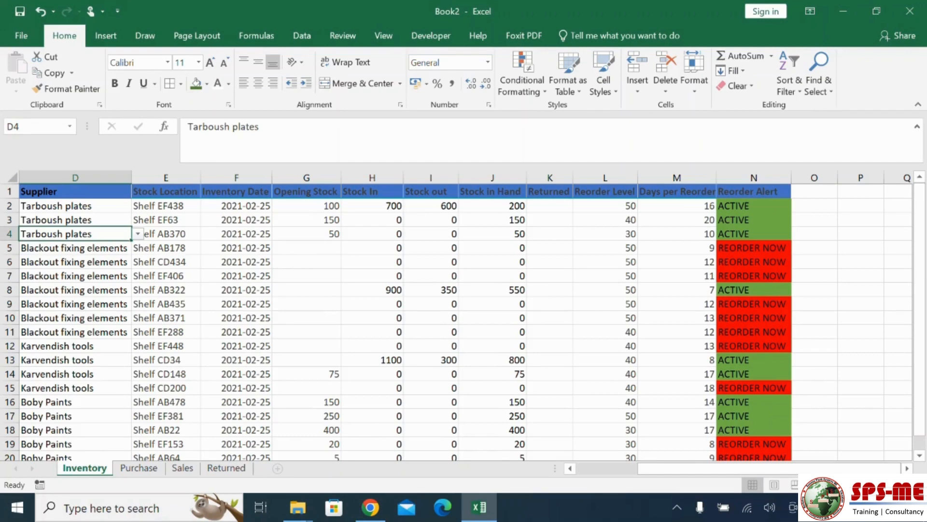
pyautogui.click(75, 247)
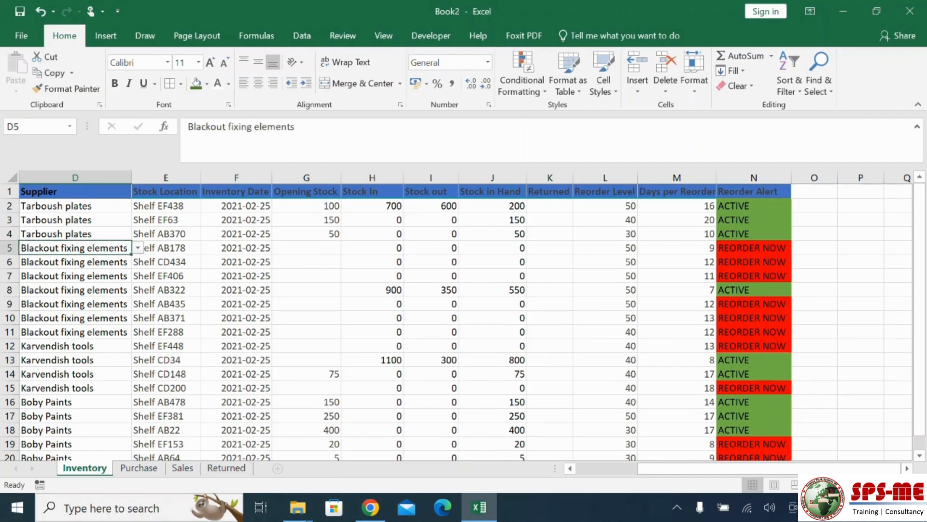
pyautogui.moveTo(678, 468); pyautogui.dragTo(616, 468)
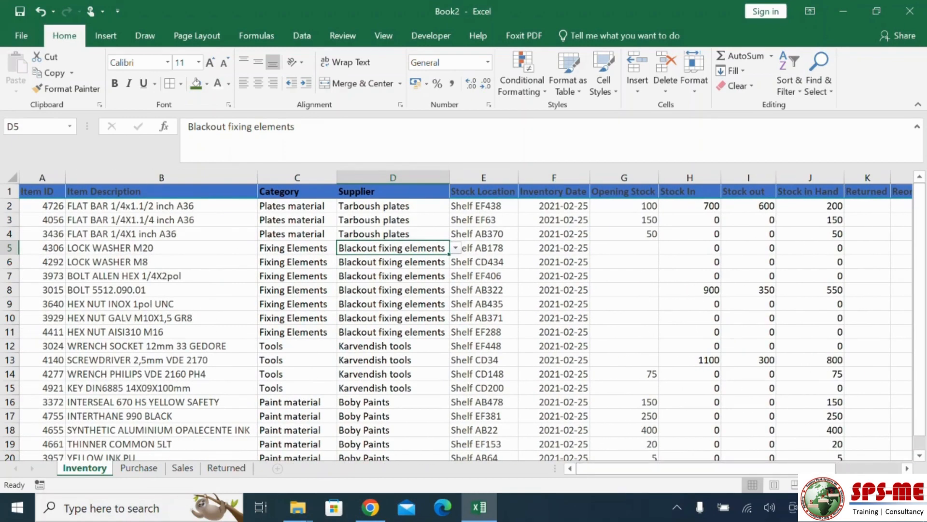
# - Start a new purchase in row 11 of the Purchase sheet with the date 01-02-2024
pyautogui.click(139, 467)
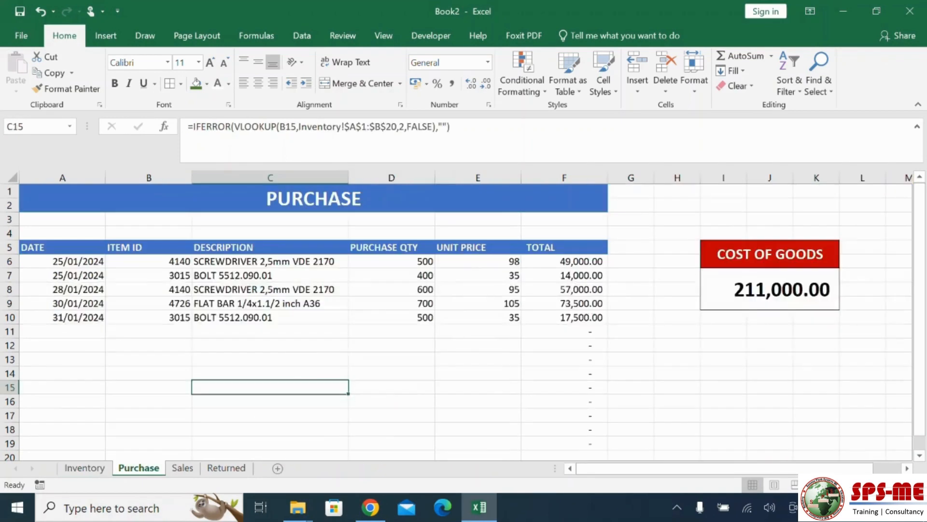
pyautogui.click(62, 331)
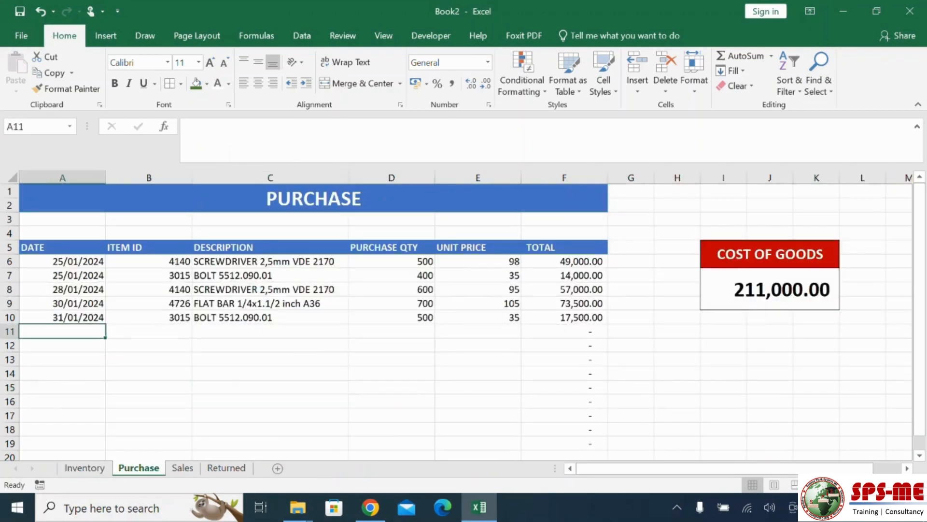
pyautogui.write('01-')
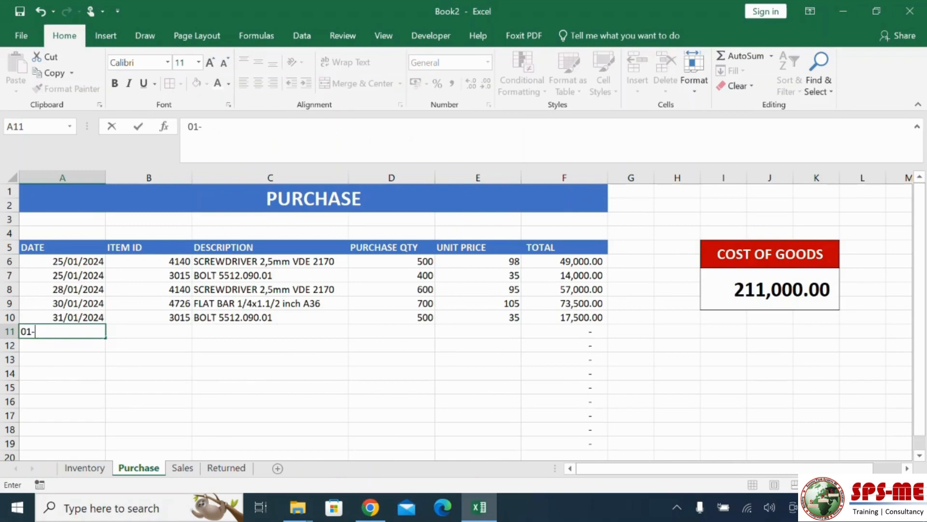
pyautogui.write('02-2024')
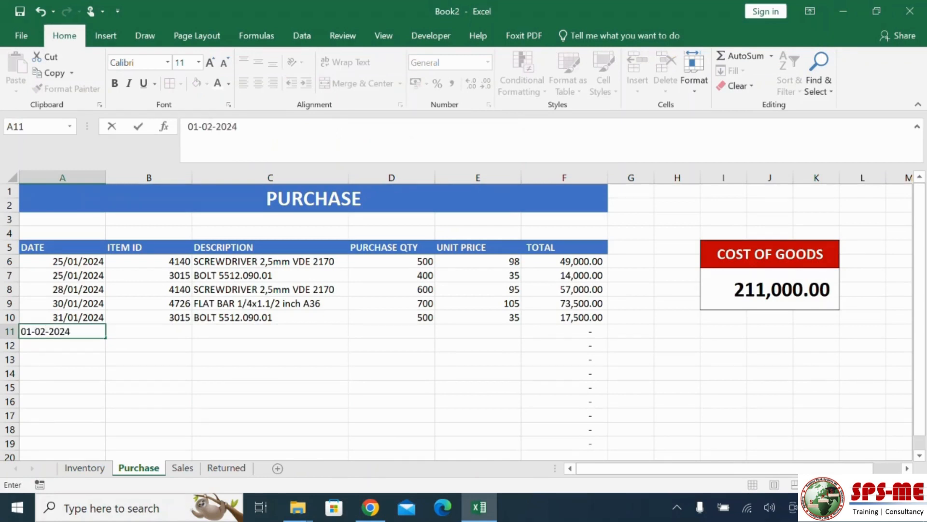
pyautogui.press('Return')
# - Look up the item on the Inventory sheet and choose item ID 4306 for the new purchase in B11
pyautogui.click(148, 332)
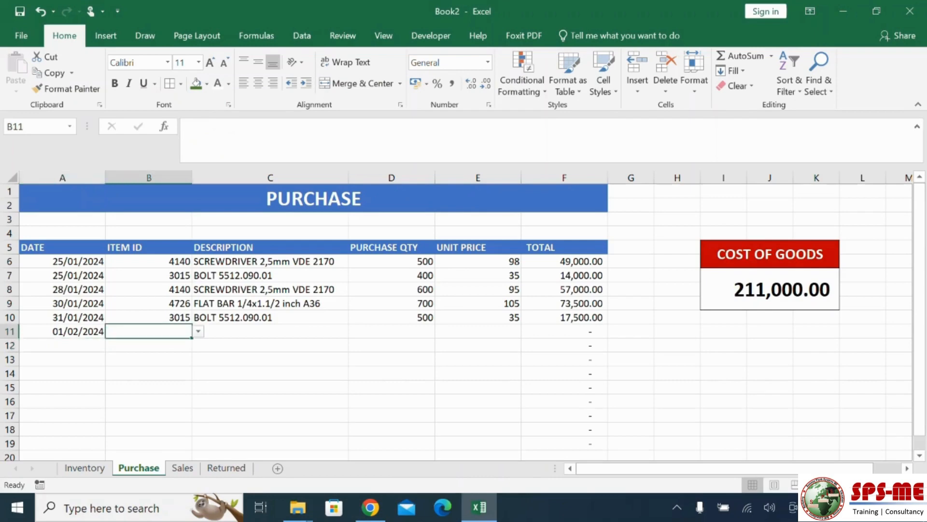
pyautogui.click(198, 331)
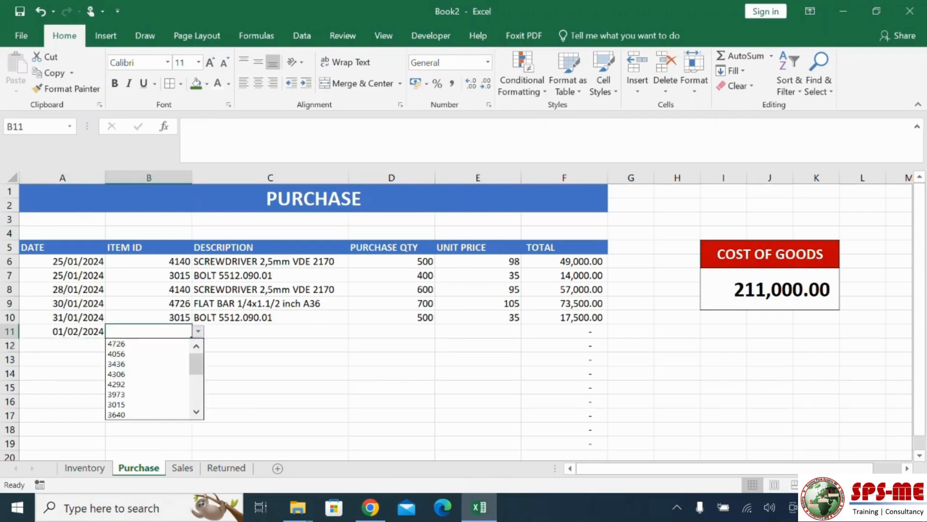
pyautogui.press('Escape')
pyautogui.click(84, 467)
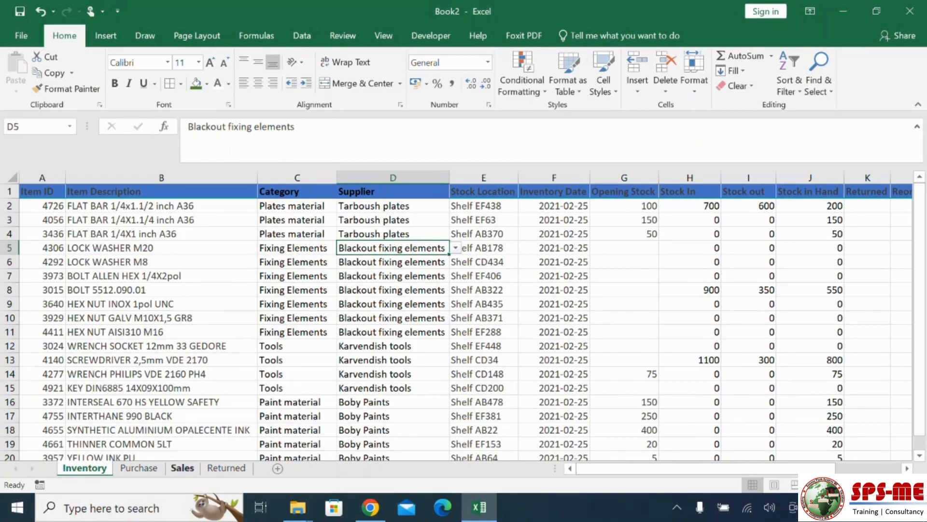
pyautogui.click(139, 467)
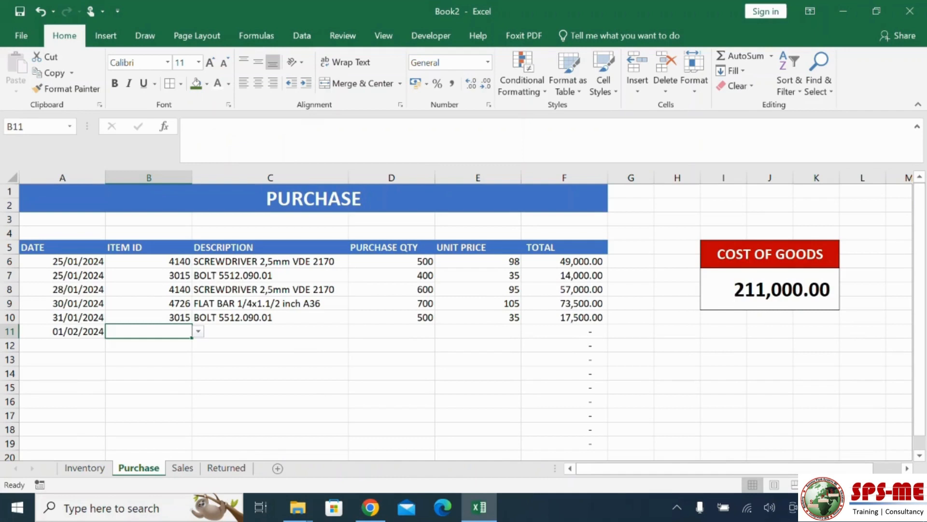
pyautogui.hotkey('alt', 'Down')
pyautogui.press('Down')
pyautogui.press('Down')
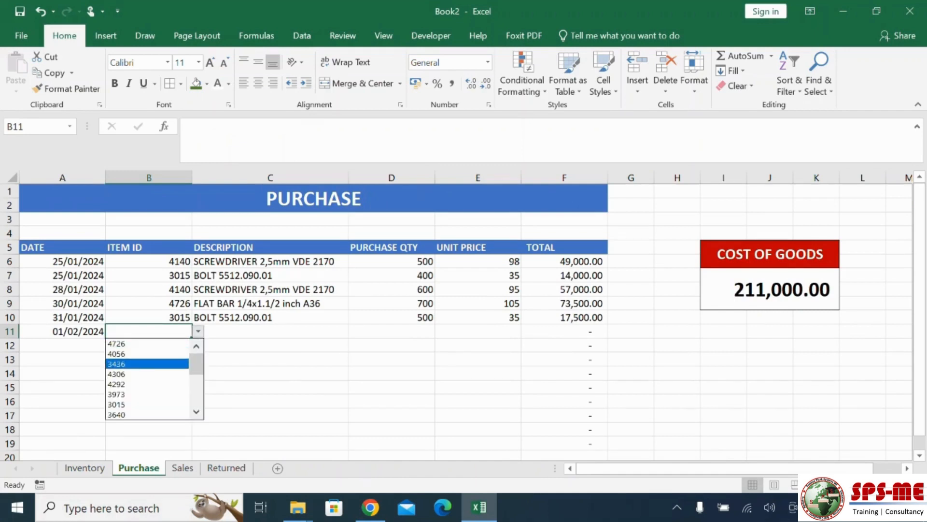
pyautogui.press('Down')
pyautogui.press('Return')
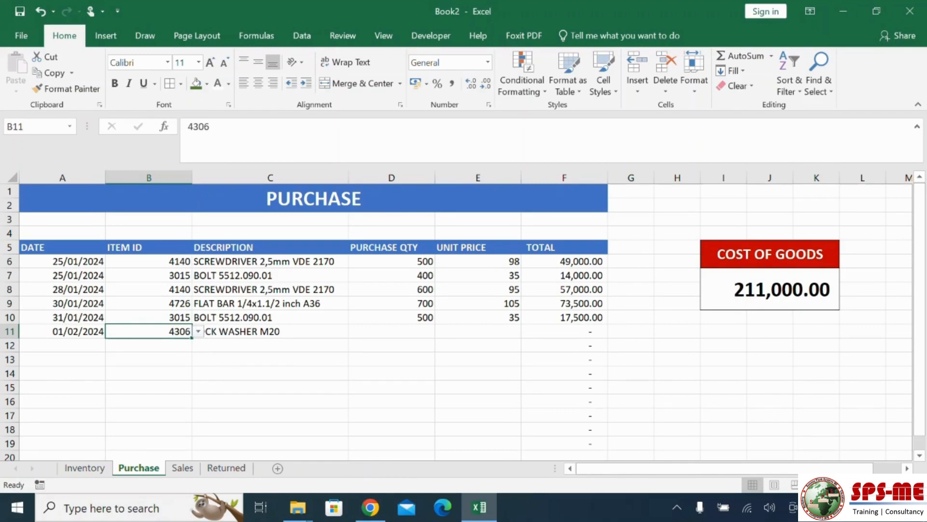
# - Enter a purchase quantity of 300 and a unit price of 75 for the LOCK WASHER M20 purchase
pyautogui.click(391, 331)
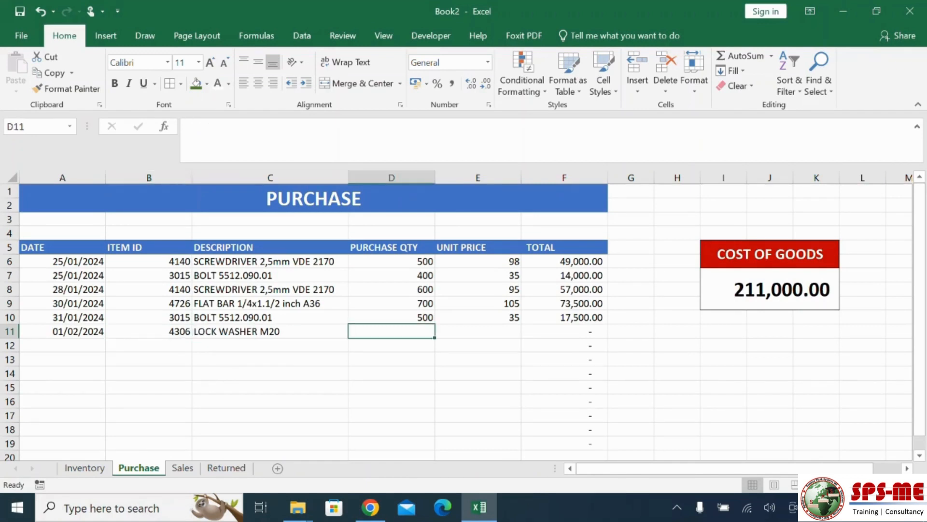
pyautogui.write('300')
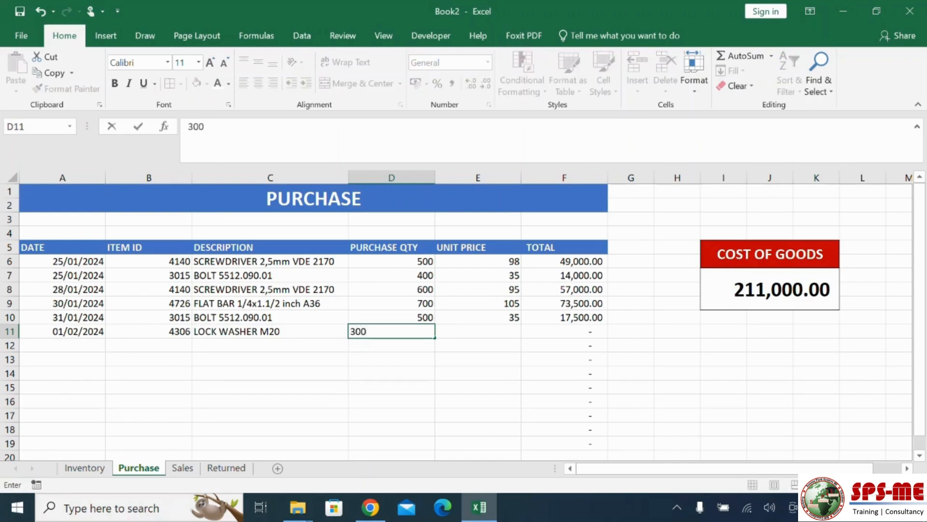
pyautogui.press('Tab')
pyautogui.write('75')
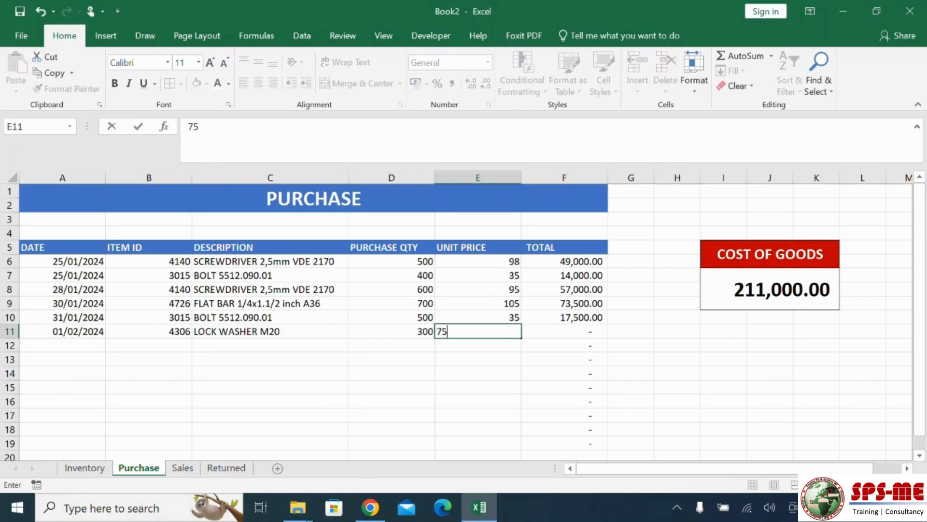
pyautogui.press('Return')
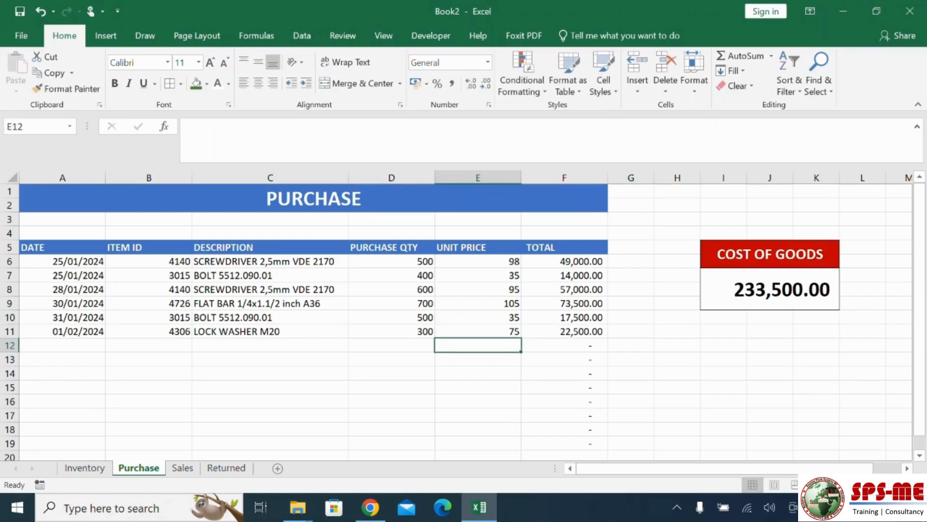
# - Check the Stock In and Reorder Alert values for LOCK WASHER M20 and the Returned column on the Inventory sheet
pyautogui.click(85, 468)
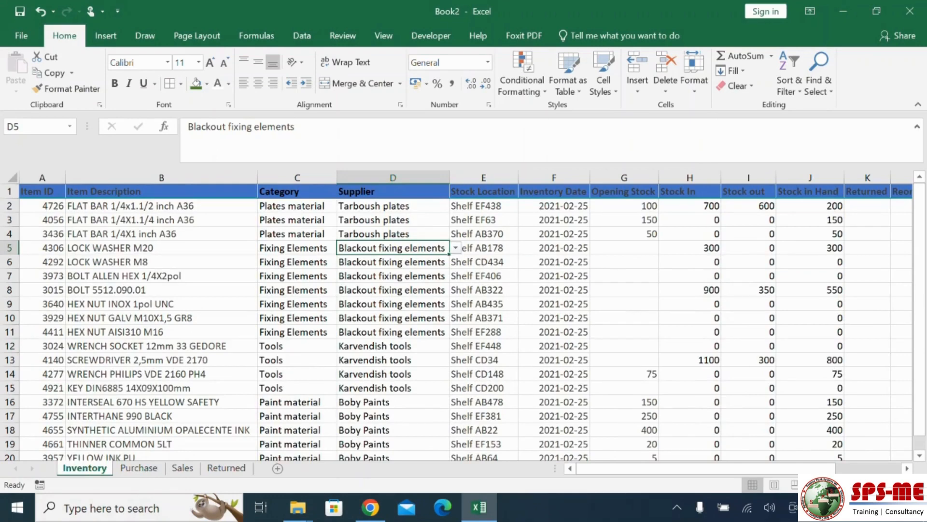
pyautogui.click(690, 248)
pyautogui.moveTo(753, 468); pyautogui.dragTo(800, 468)
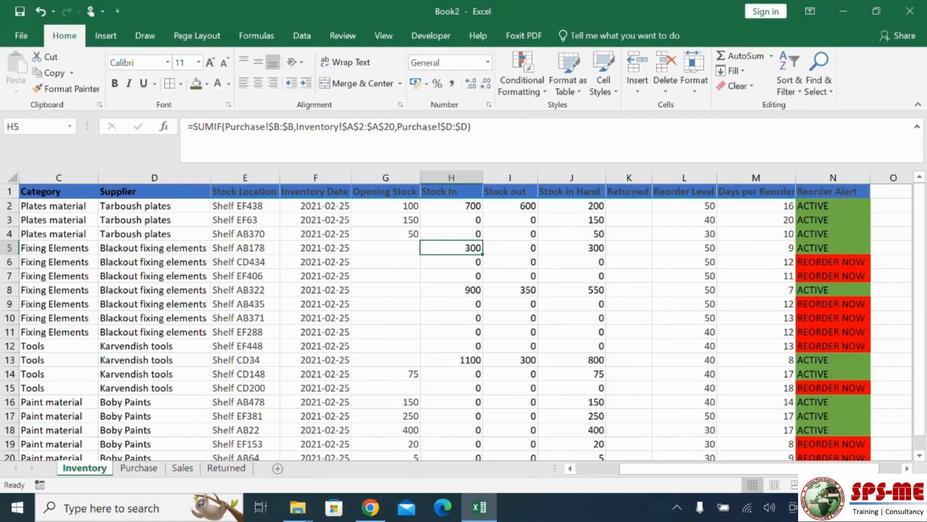
pyautogui.click(629, 205)
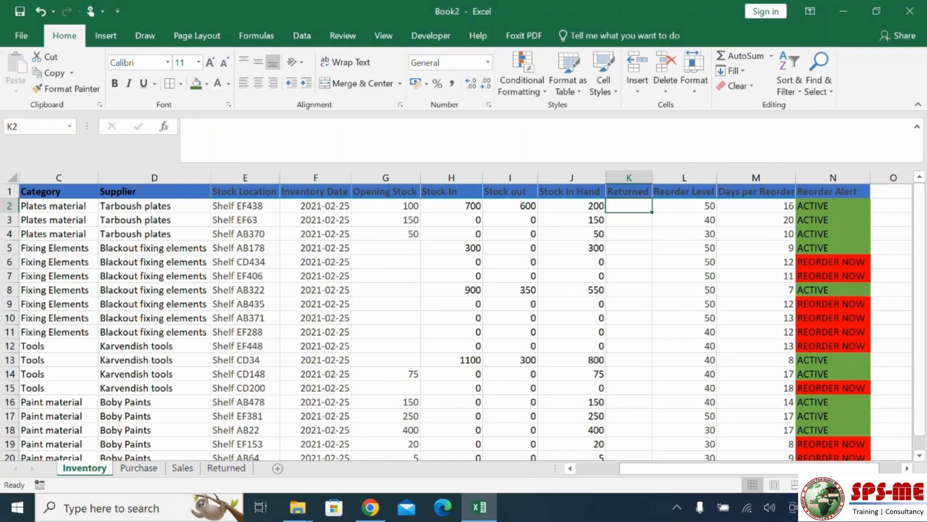
# - Copy the title and header block A1:F5 from the Purchase sheet to A1 of the Returned sheet and select the pasted title
pyautogui.click(138, 468)
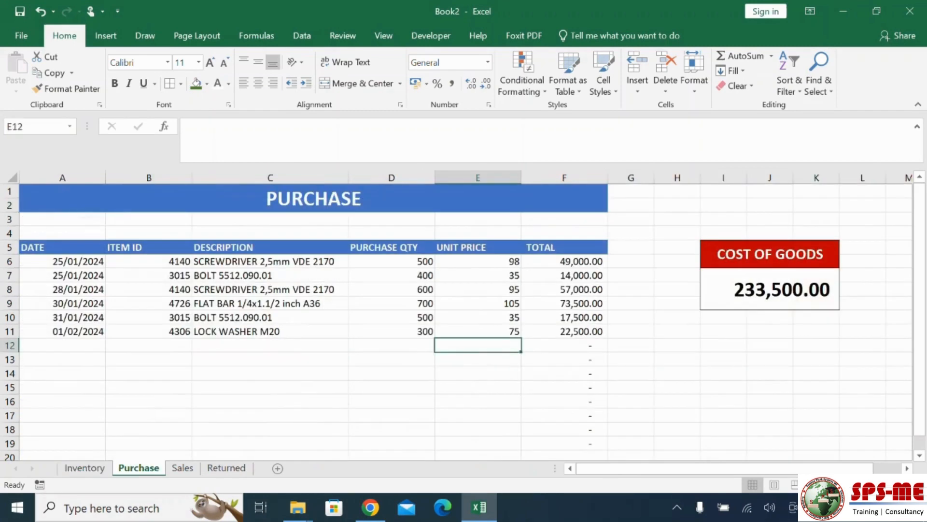
pyautogui.moveTo(63, 198); pyautogui.dragTo(63, 247)
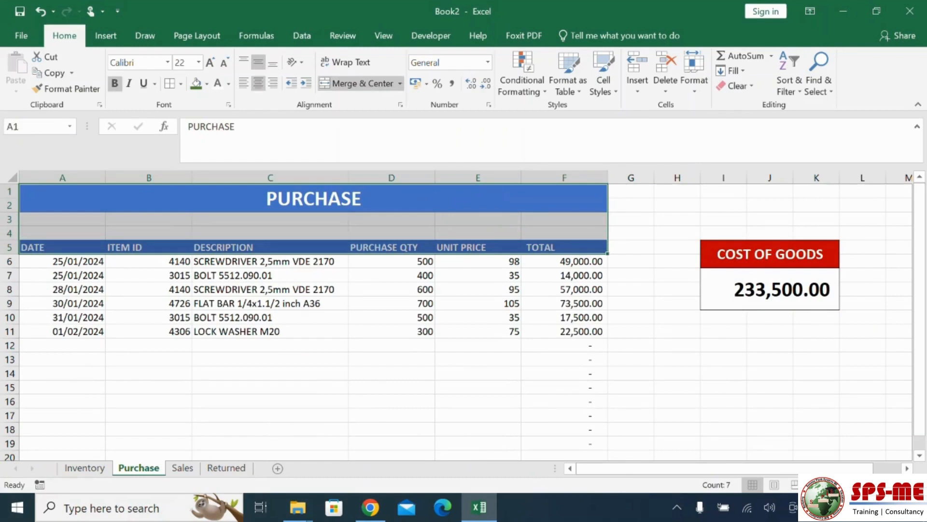
pyautogui.hotkey('ctrl', 'c')
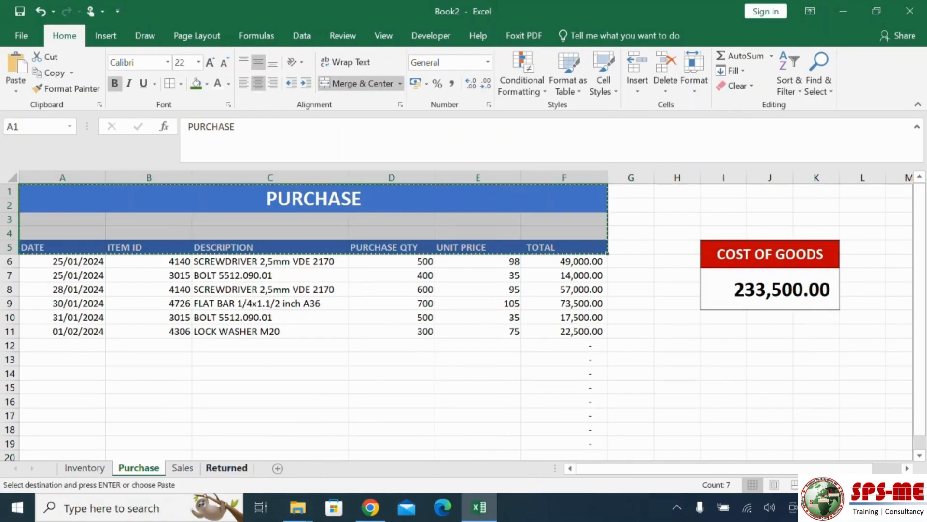
pyautogui.click(227, 468)
pyautogui.click(42, 191)
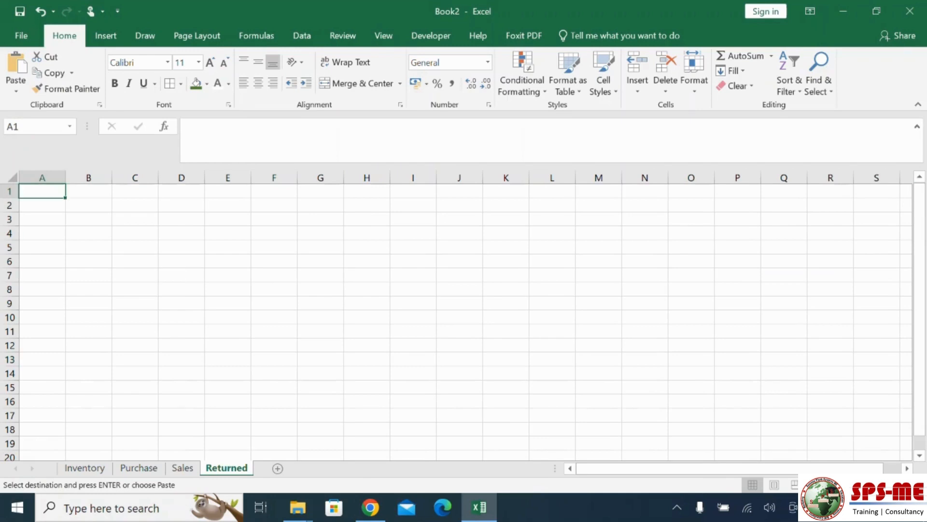
pyautogui.press('Return')
pyautogui.click(158, 198)
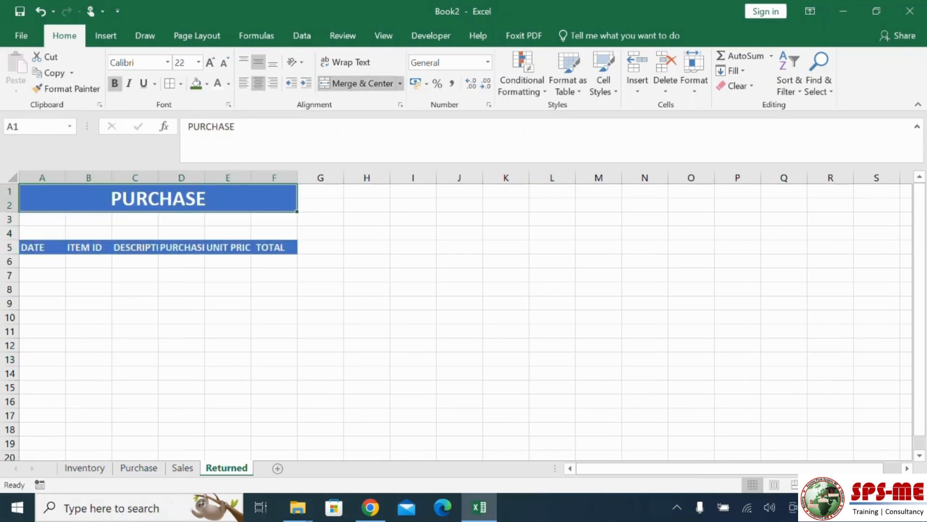
# - Unmerge the PURCHASE title on the Returned sheet and delete columns E to G, including the unit price and total columns
pyautogui.click(362, 84)
pyautogui.click(413, 317)
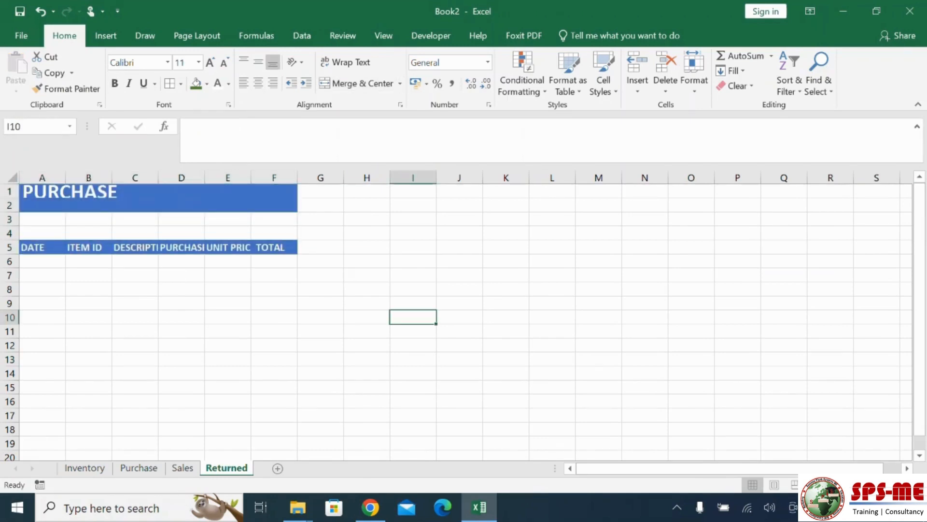
pyautogui.click(135, 247)
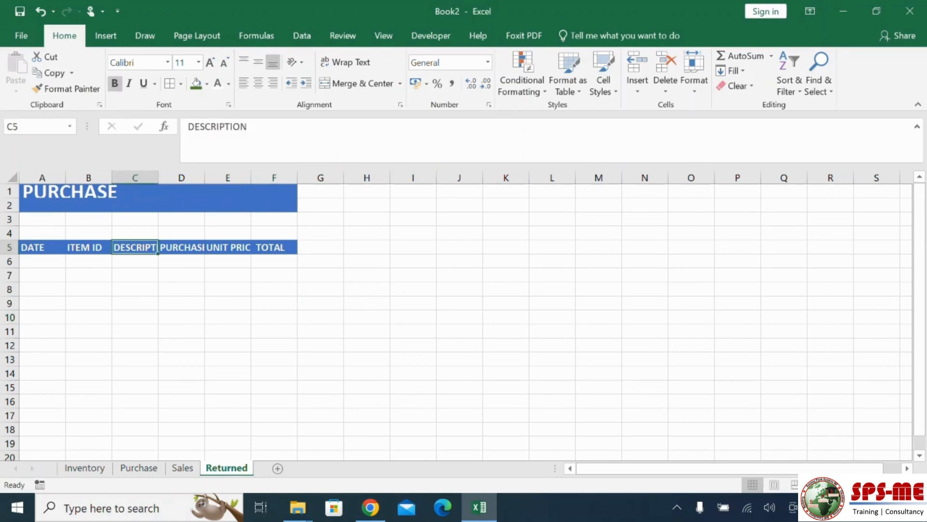
pyautogui.moveTo(227, 177); pyautogui.dragTo(320, 177)
pyautogui.rightClick(283, 179)
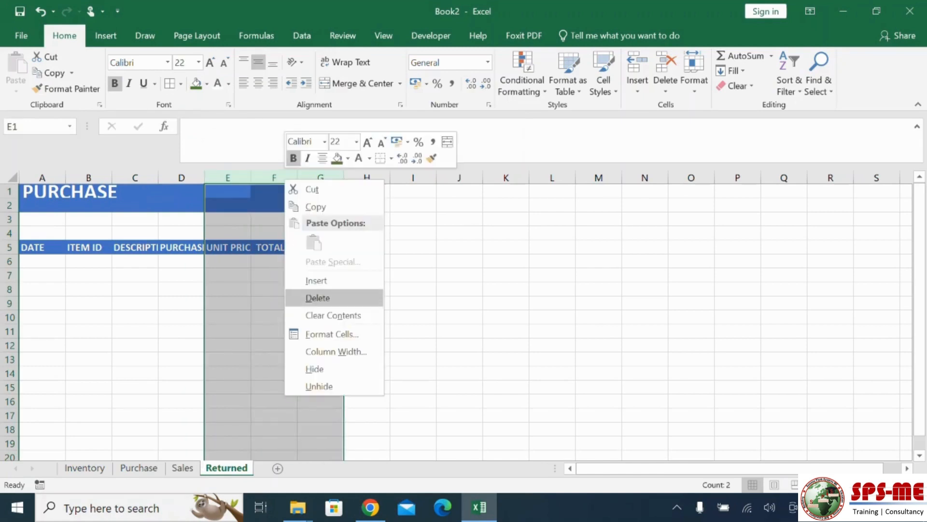
pyautogui.click(317, 298)
pyautogui.click(506, 317)
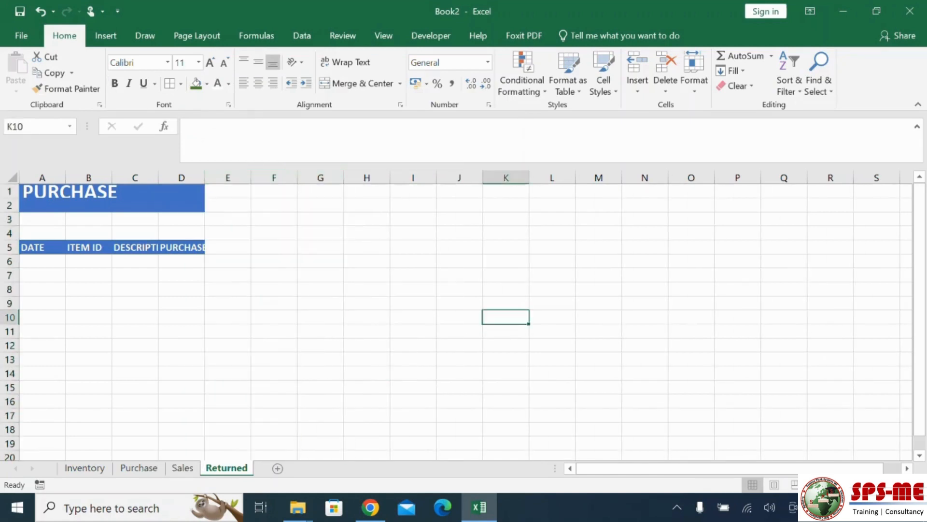
# - Widen columns A to D of the Returned sheet so the date, item ID, description and quantity headers fit
pyautogui.click(137, 247)
pyautogui.moveTo(158, 177); pyautogui.dragTo(296, 177)
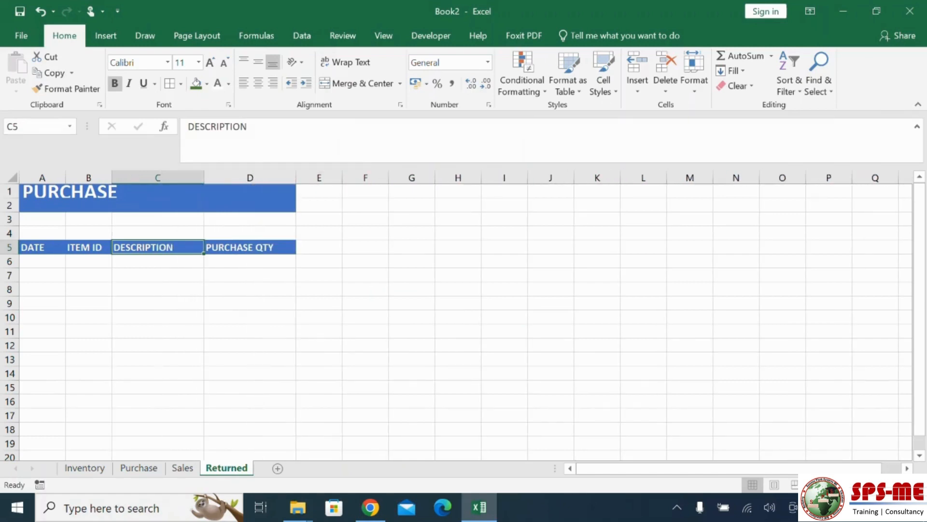
pyautogui.moveTo(65, 177); pyautogui.dragTo(133, 178)
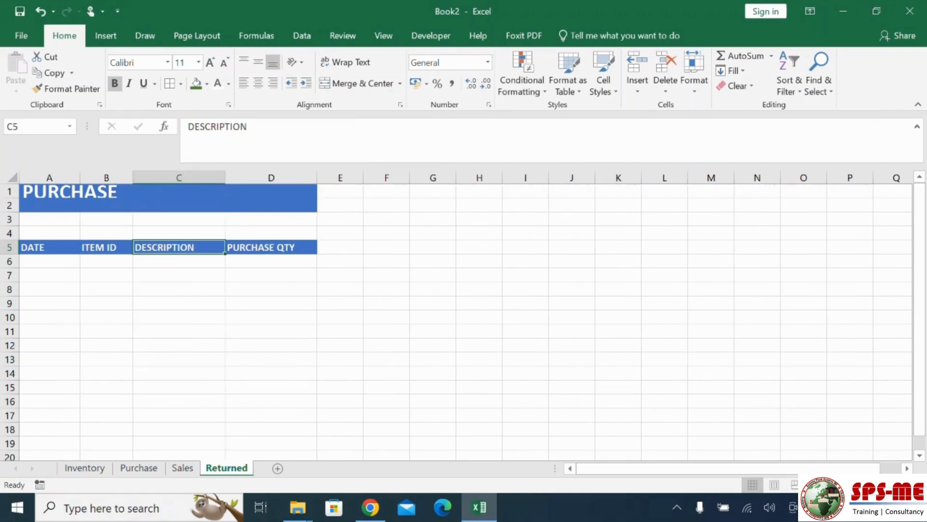
pyautogui.click(50, 261)
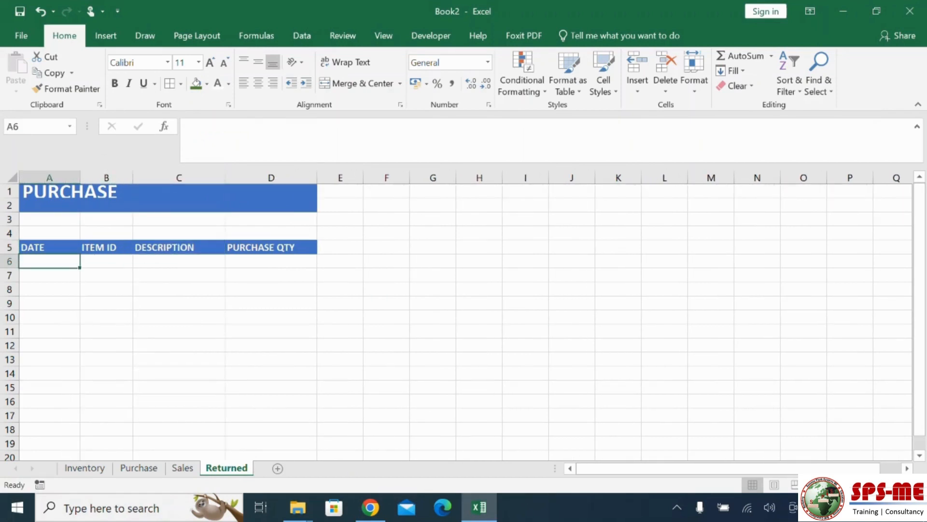
# - Replace the title in A1 of the Returned sheet with SALES RETURN
pyautogui.click(179, 191)
pyautogui.click(79, 195)
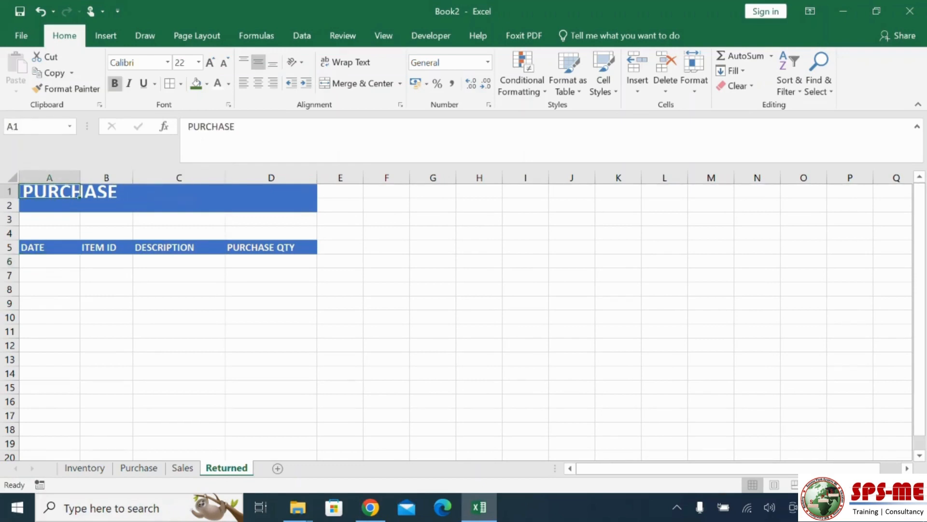
pyautogui.write('RE')
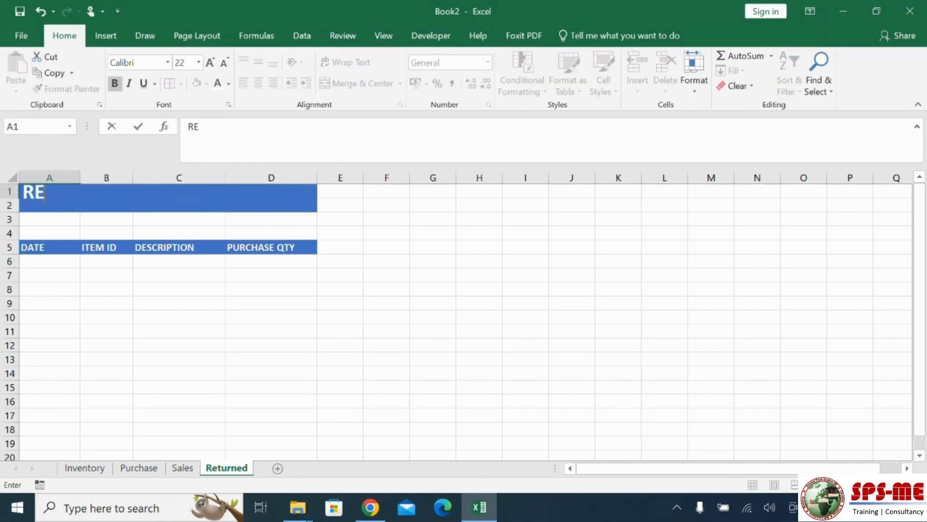
pyautogui.write('TURN')
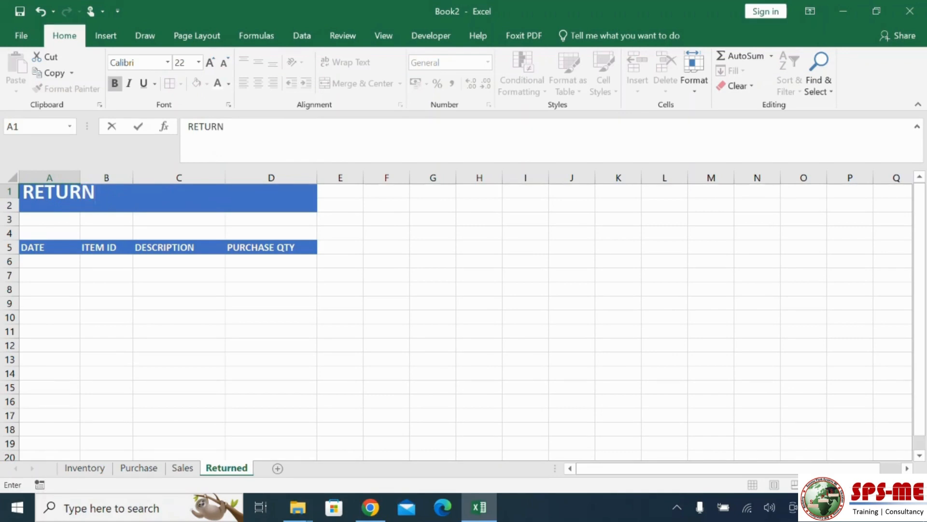
pyautogui.press('F2')
pyautogui.write('SALES')
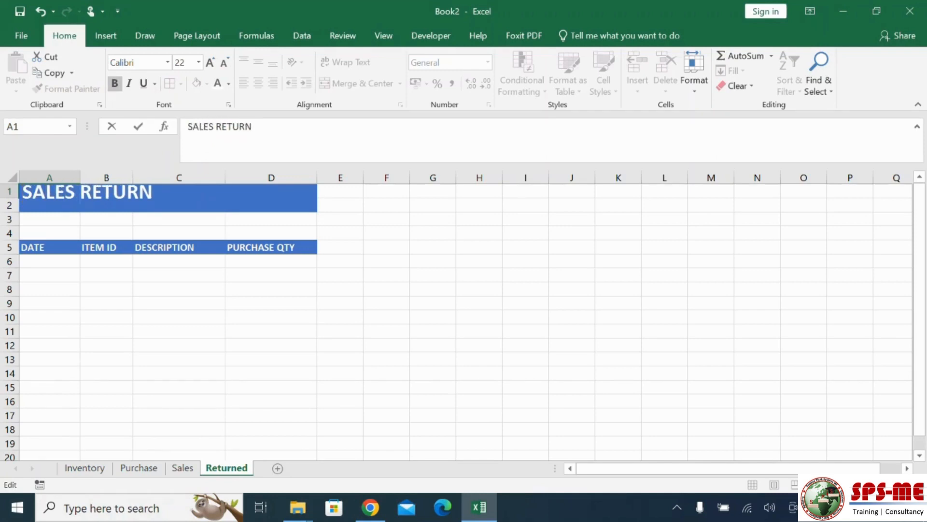
pyautogui.click(340, 373)
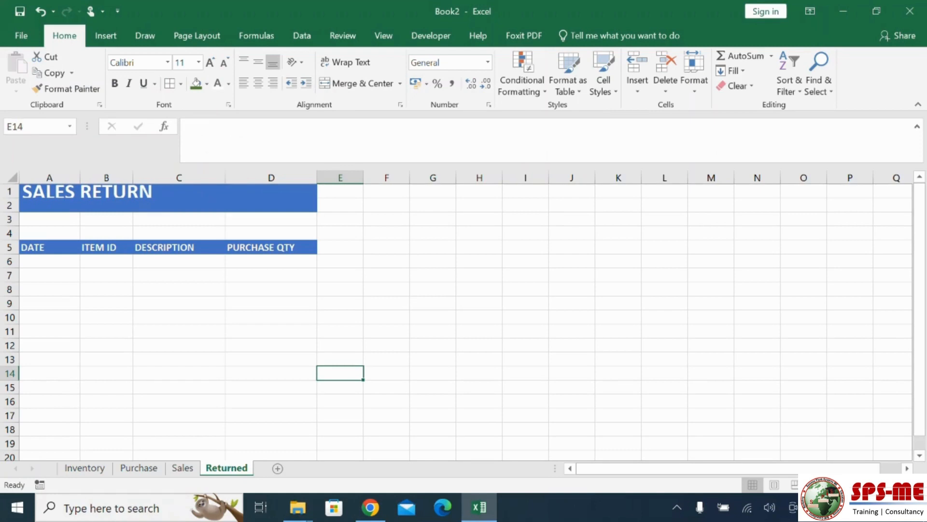
pyautogui.click(49, 261)
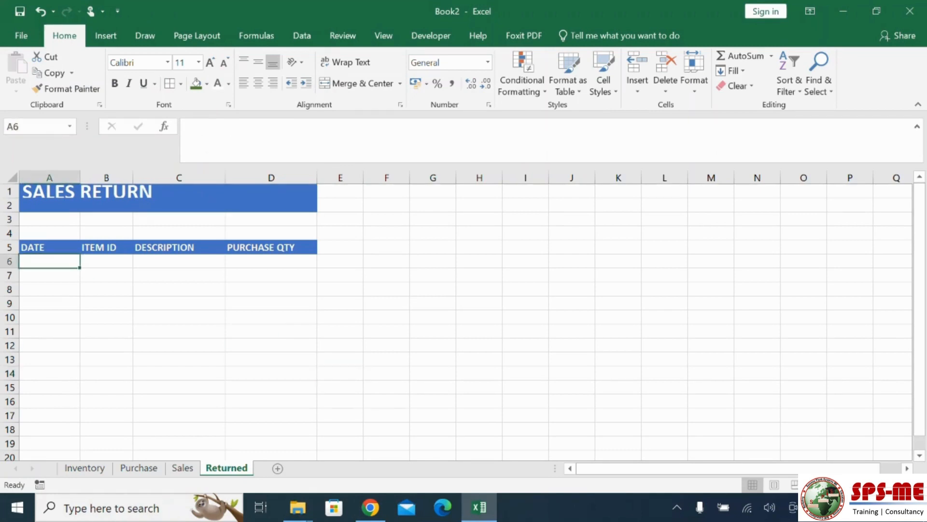
pyautogui.click(106, 261)
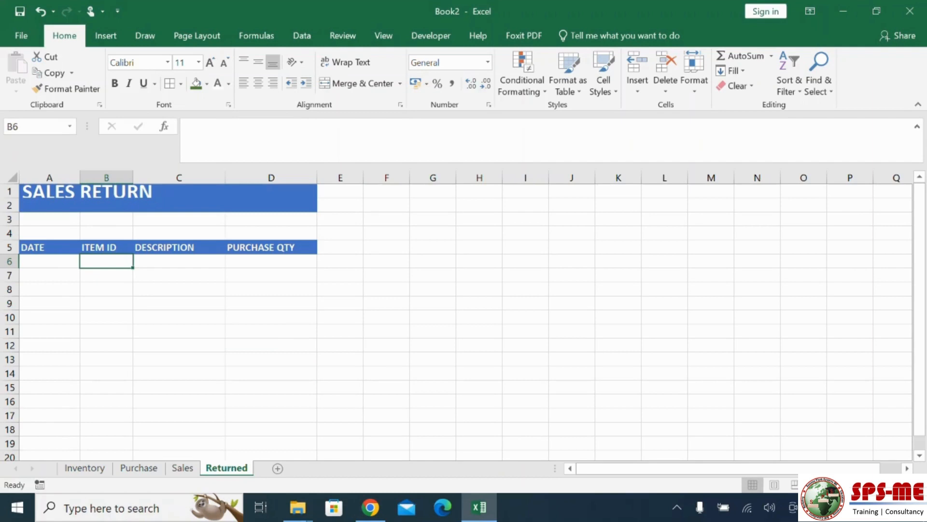
pyautogui.click(107, 346)
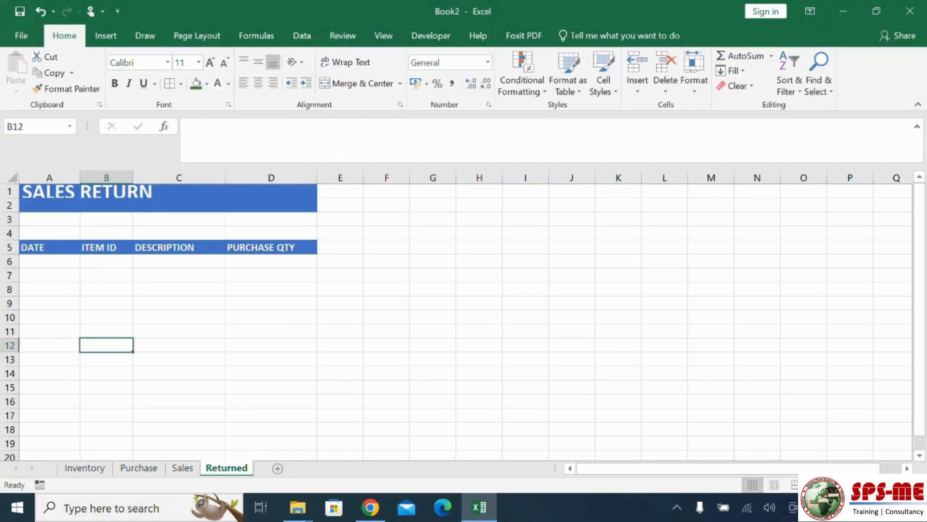
pyautogui.click(106, 178)
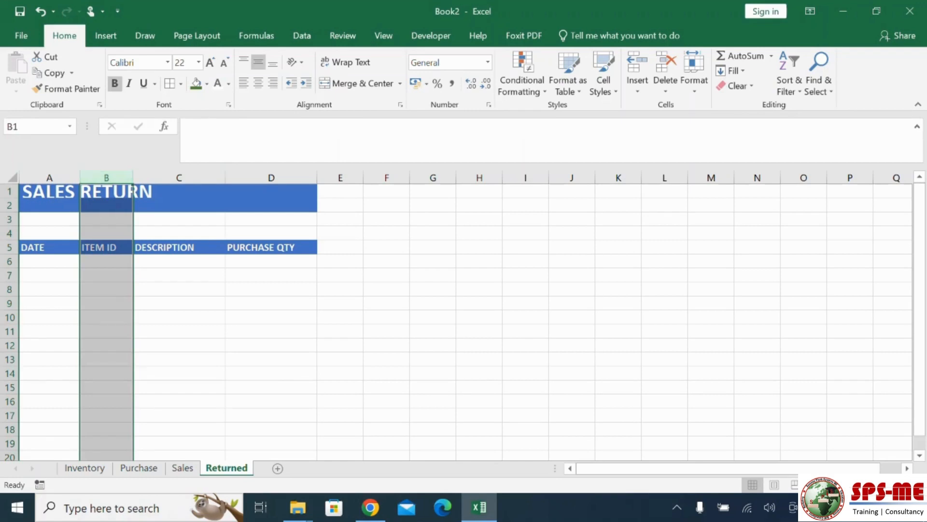
pyautogui.click(272, 359)
# - Extend list data validation with source =Inventory!$A$2:$A$20 to the ITEM ID column below the header, excluding the title and header cells from the selection
pyautogui.click(106, 177)
pyautogui.keyDown('ctrl'); pyautogui.click(106, 191); pyautogui.keyUp('ctrl')
pyautogui.keyDown('ctrl'); pyautogui.click(106, 205); pyautogui.keyUp('ctrl')
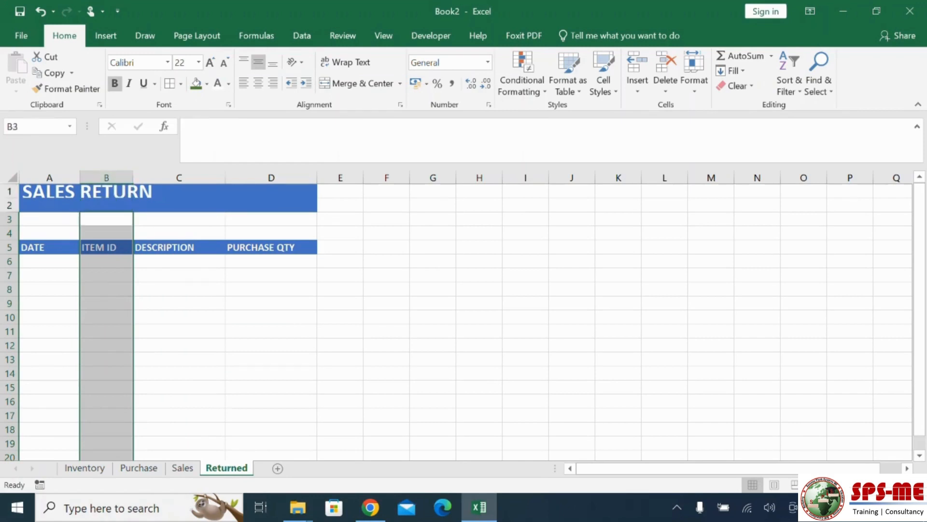
pyautogui.keyDown('ctrl'); pyautogui.click(106, 234); pyautogui.keyUp('ctrl')
pyautogui.keyDown('ctrl'); pyautogui.click(106, 247); pyautogui.keyUp('ctrl')
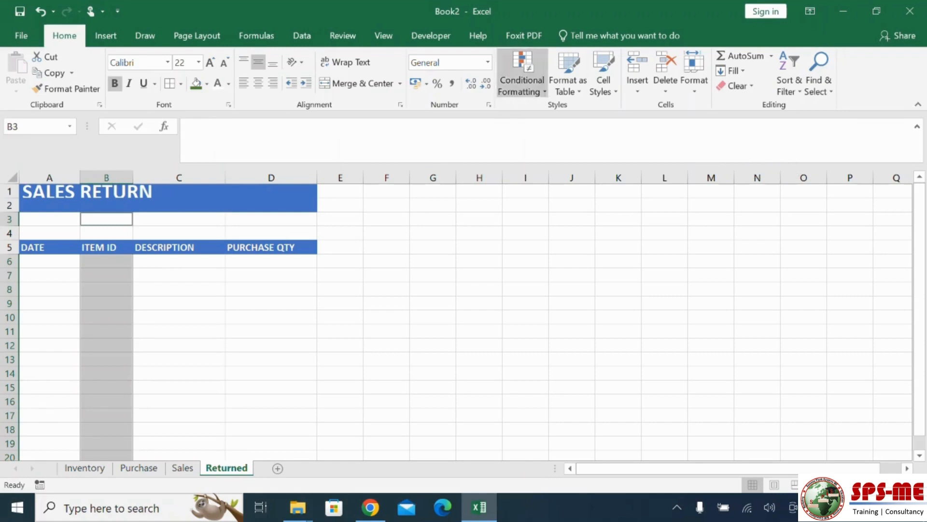
pyautogui.click(302, 35)
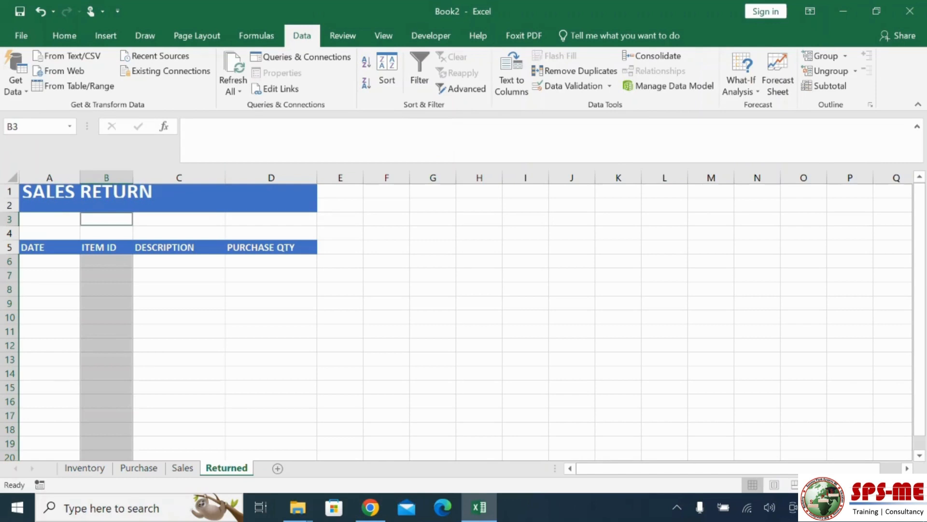
pyautogui.click(610, 86)
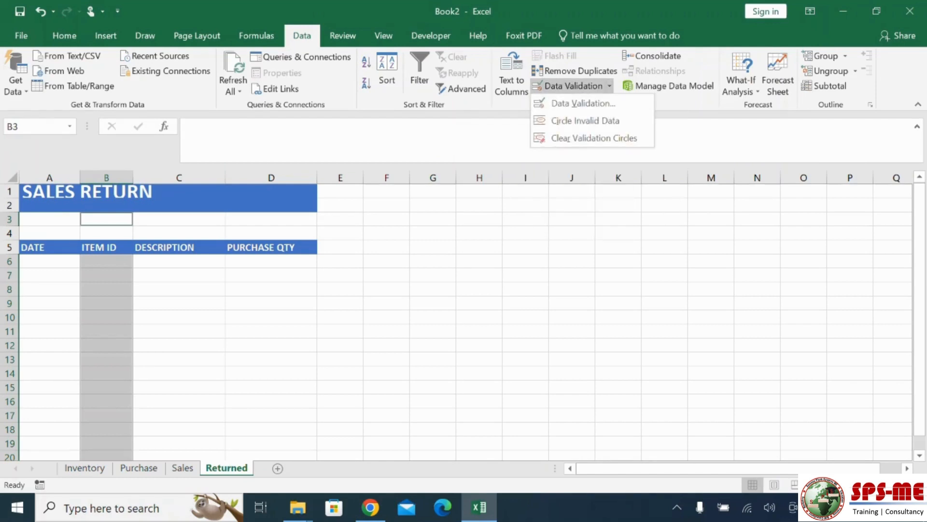
pyautogui.click(584, 103)
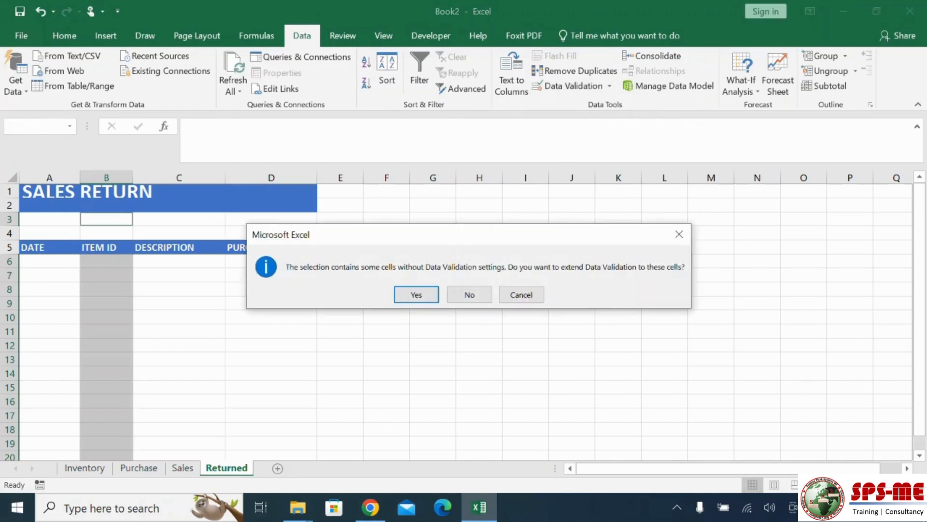
pyautogui.press('Return')
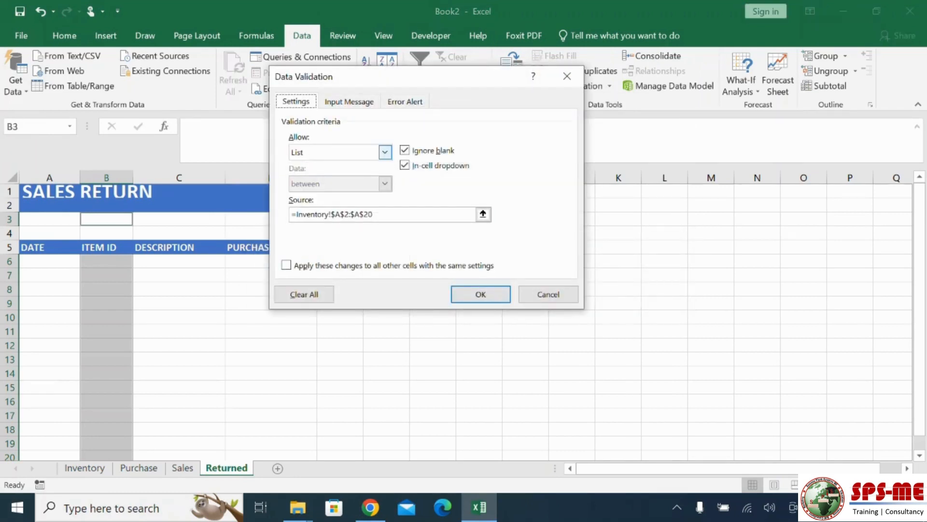
pyautogui.click(483, 214)
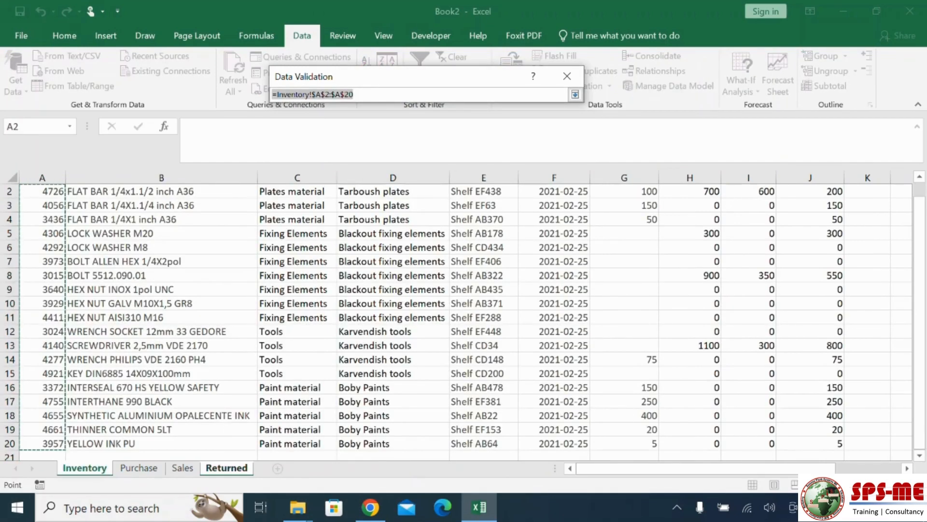
pyautogui.scroll(1, 463, 322)
pyautogui.scroll(-3, 463, 322)
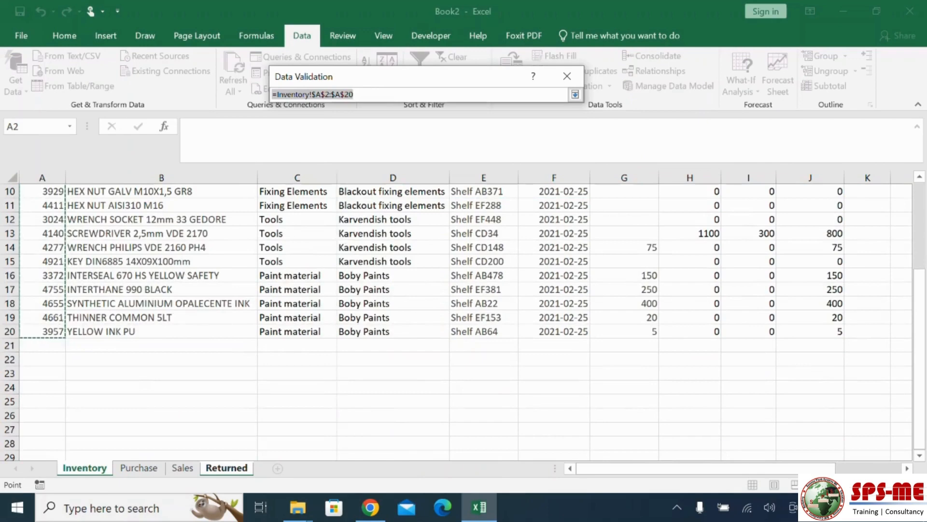
pyautogui.press('Return')
pyautogui.press('Return')
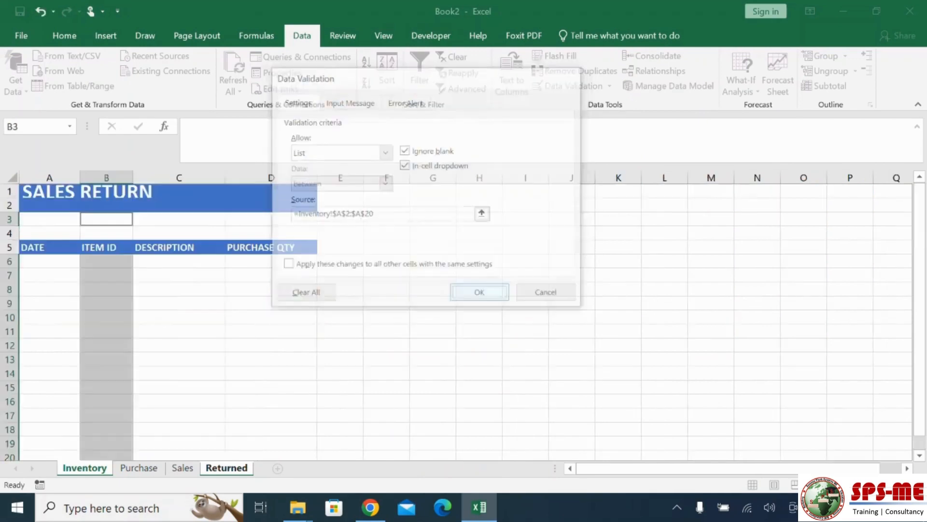
# - Choose item ID 4726 from the validation list in B6 of the Returned sheet
pyautogui.click(107, 261)
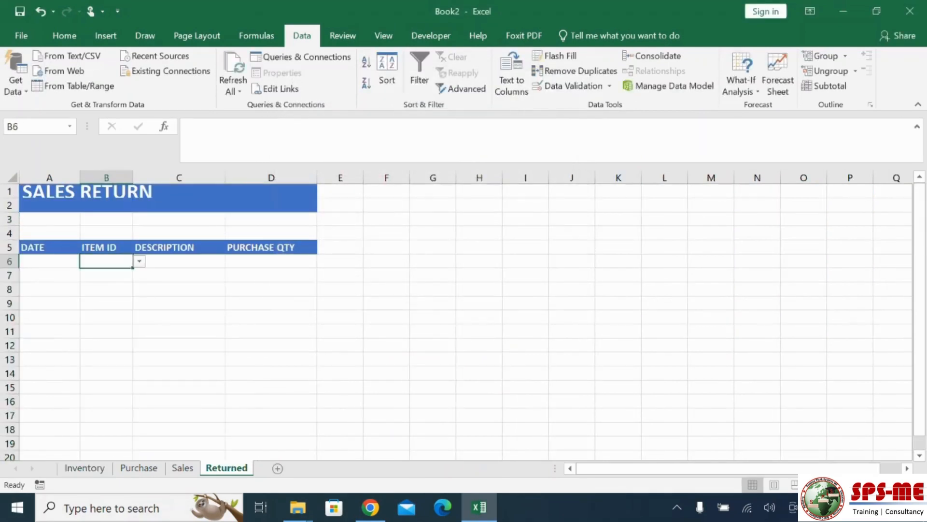
pyautogui.click(140, 261)
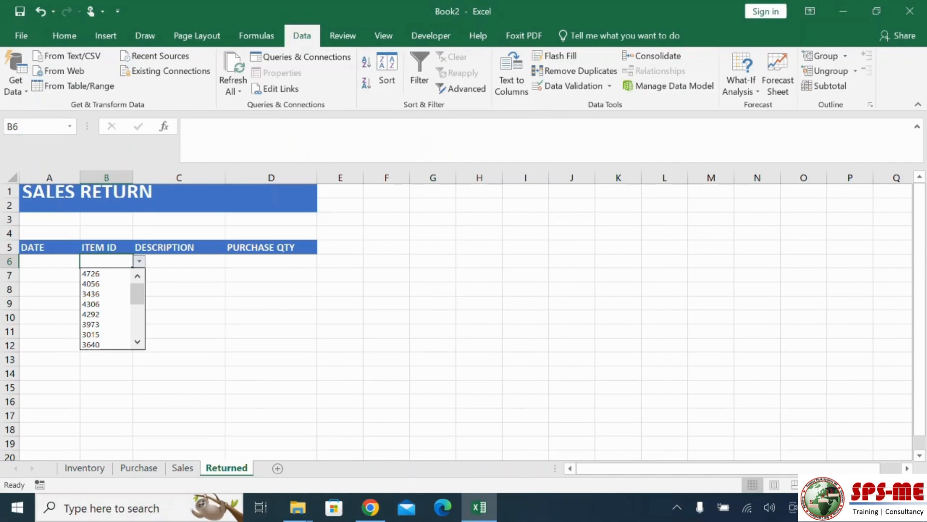
pyautogui.moveTo(138, 294)
pyautogui.mouseDown()
pyautogui.moveTo(137, 305)
pyautogui.moveTo(138, 293)
pyautogui.mouseUp()
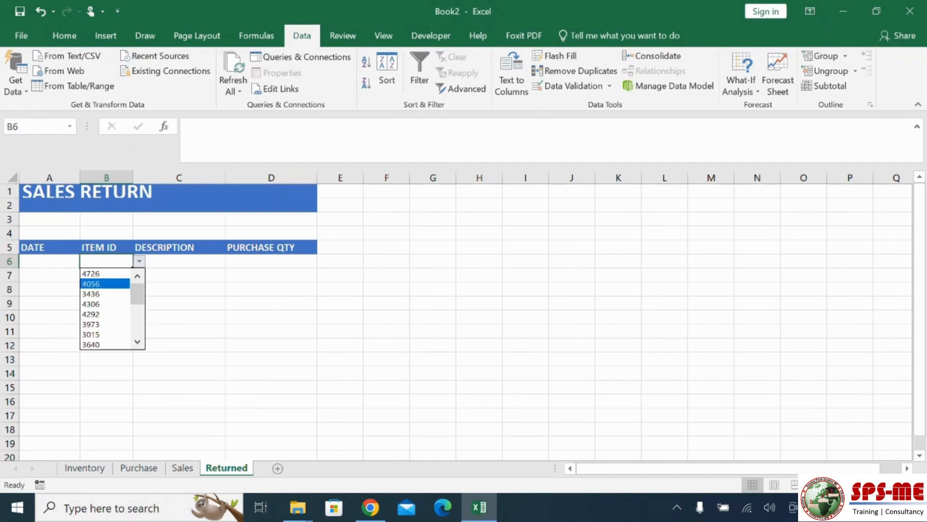
pyautogui.click(102, 274)
# - Widen the DESCRIPTION column of the Returned sheet and begin a VLOOKUP formula in C6 with B6 as the lookup value
pyautogui.click(179, 262)
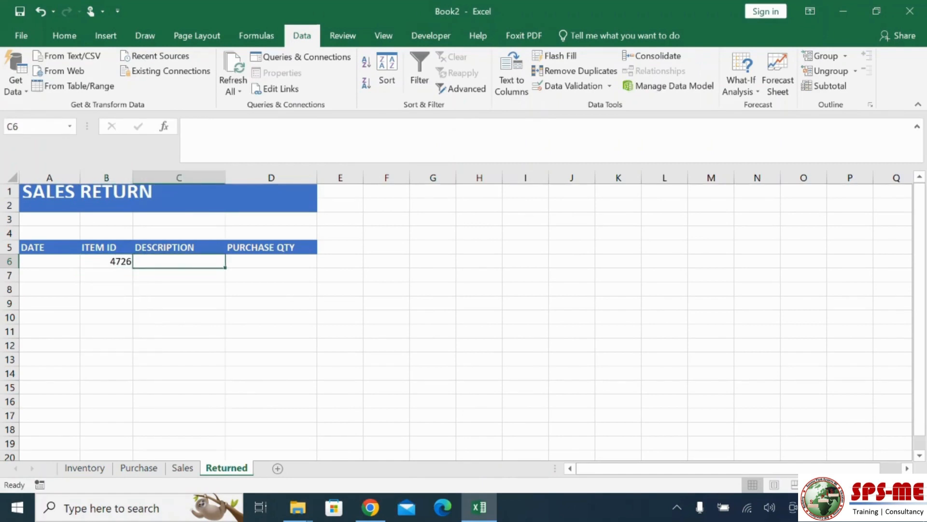
pyautogui.moveTo(225, 177); pyautogui.dragTo(245, 177)
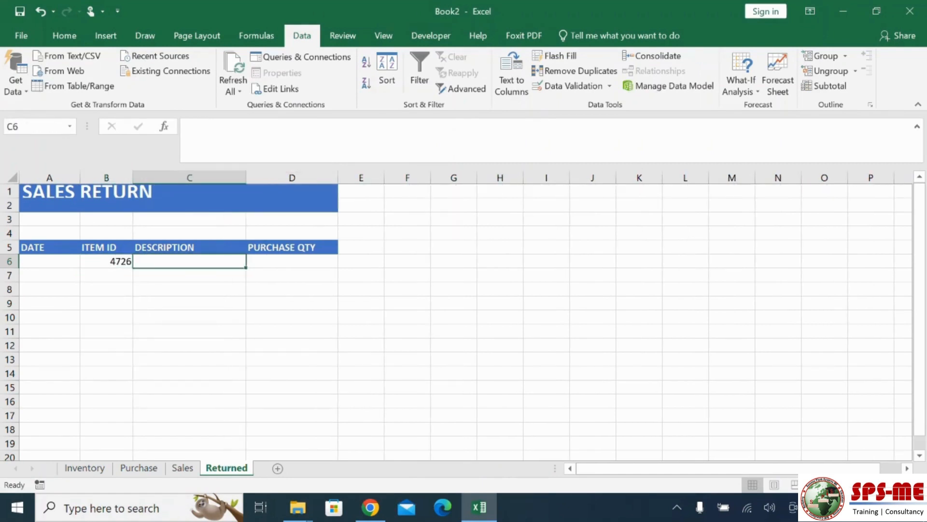
pyautogui.write('=V')
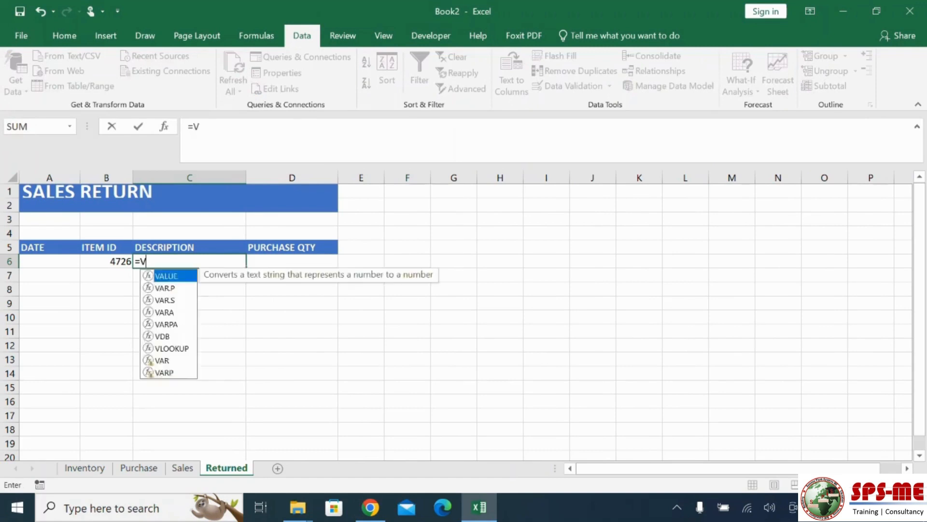
pyautogui.write('LOOKUP')
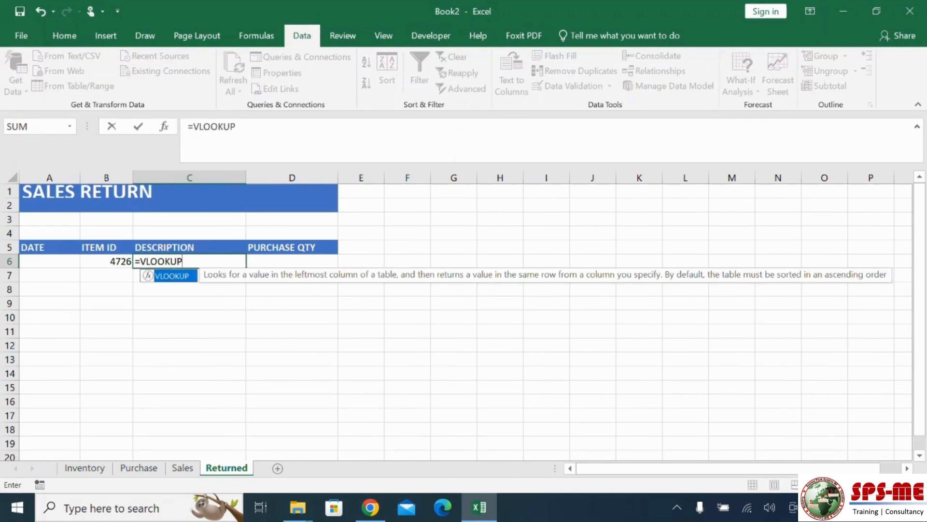
pyautogui.write('(')
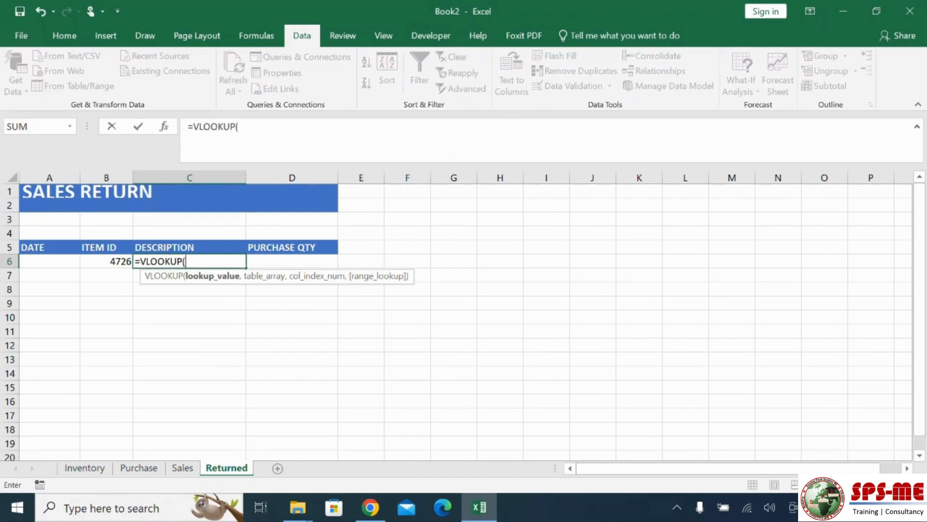
pyautogui.click(106, 261)
pyautogui.write(',')
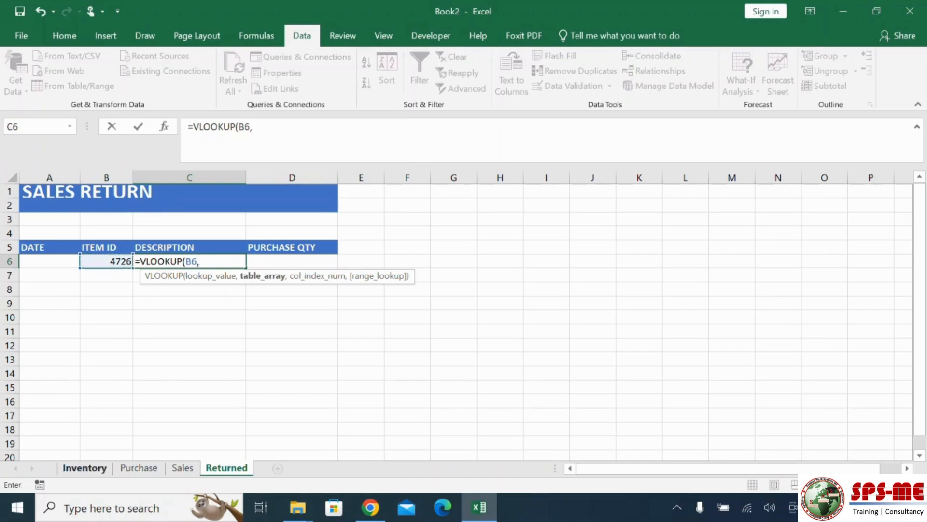
# - Complete the VLOOKUP in C6 with table array Inventory!$A$1:$B$20, column index 2 and FALSE for an exact match
pyautogui.click(85, 468)
pyautogui.scroll(5, 464, 319)
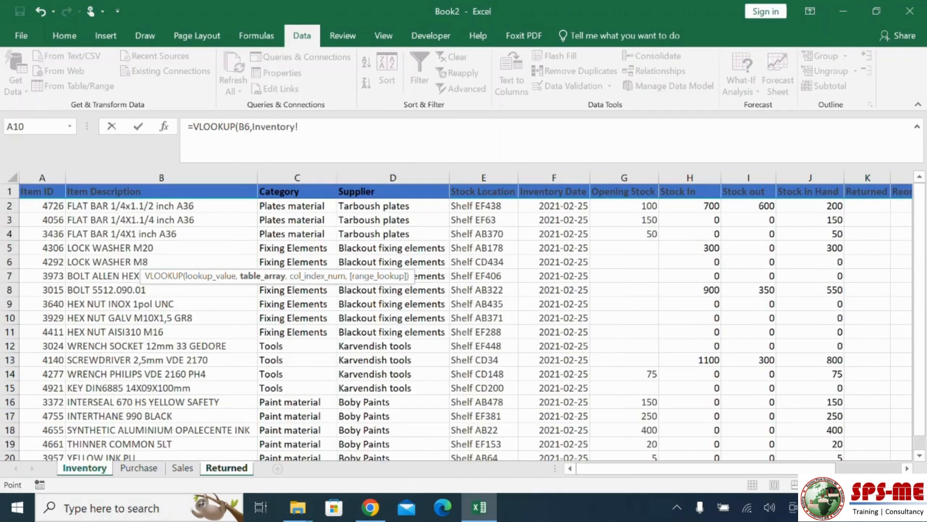
pyautogui.moveTo(37, 192); pyautogui.dragTo(256, 431)
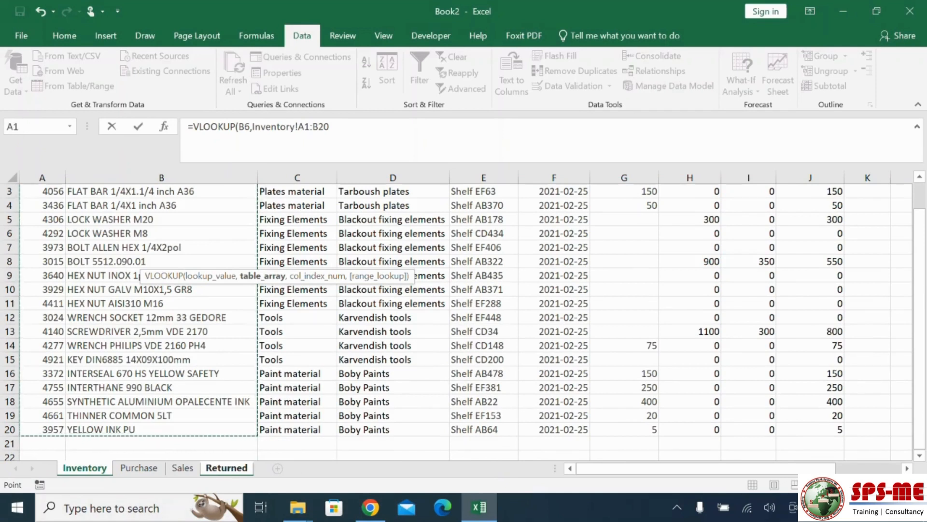
pyautogui.press('F4')
pyautogui.write(',')
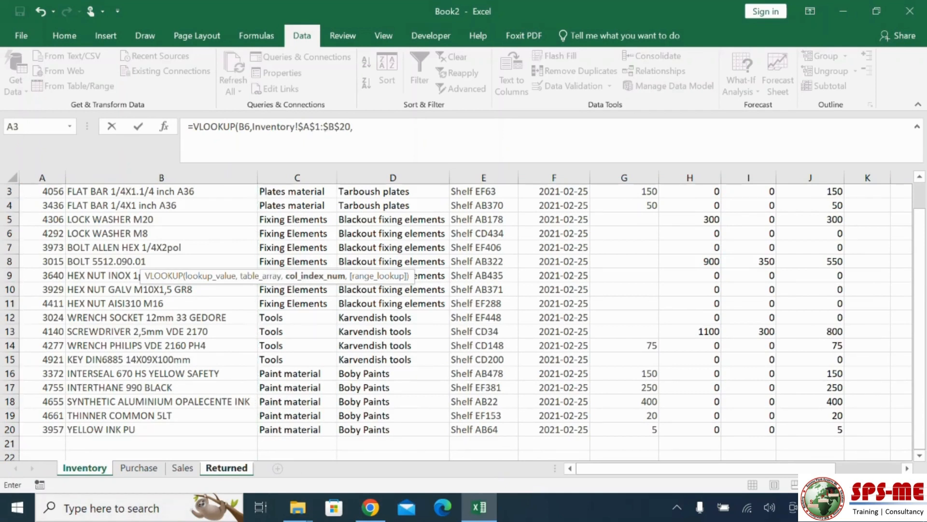
pyautogui.write('2,')
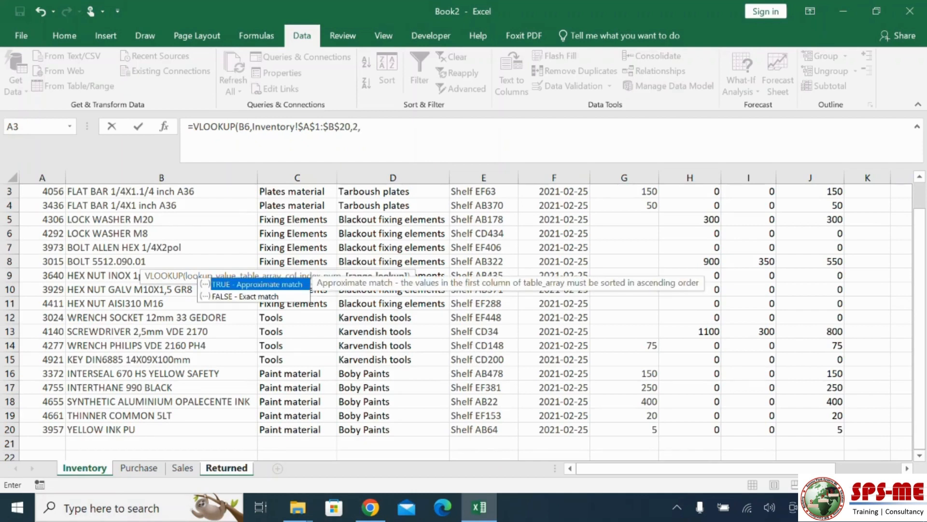
pyautogui.press('Down')
pyautogui.press('Tab')
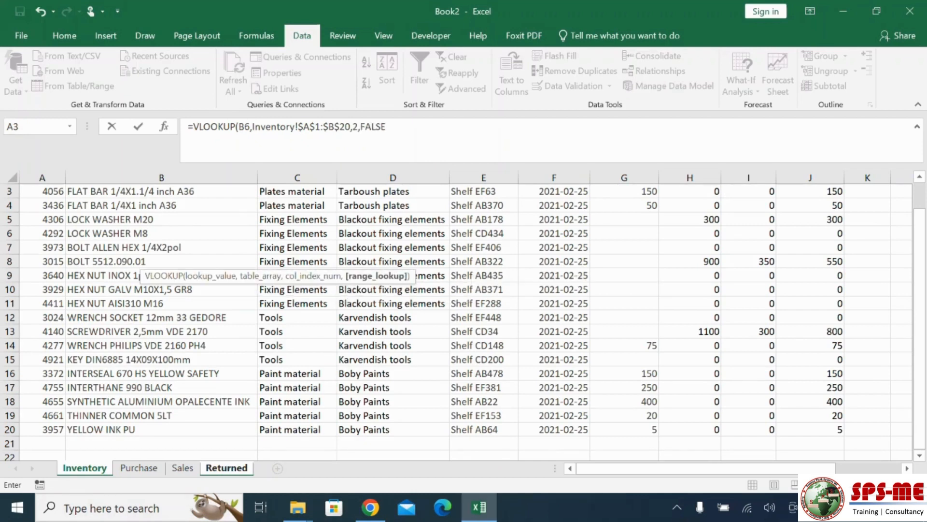
pyautogui.write(')')
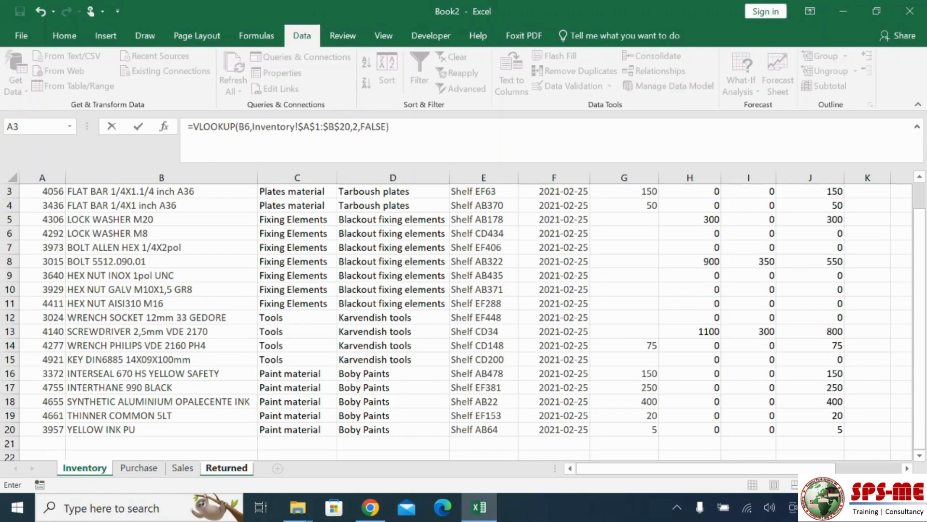
pyautogui.press('Return')
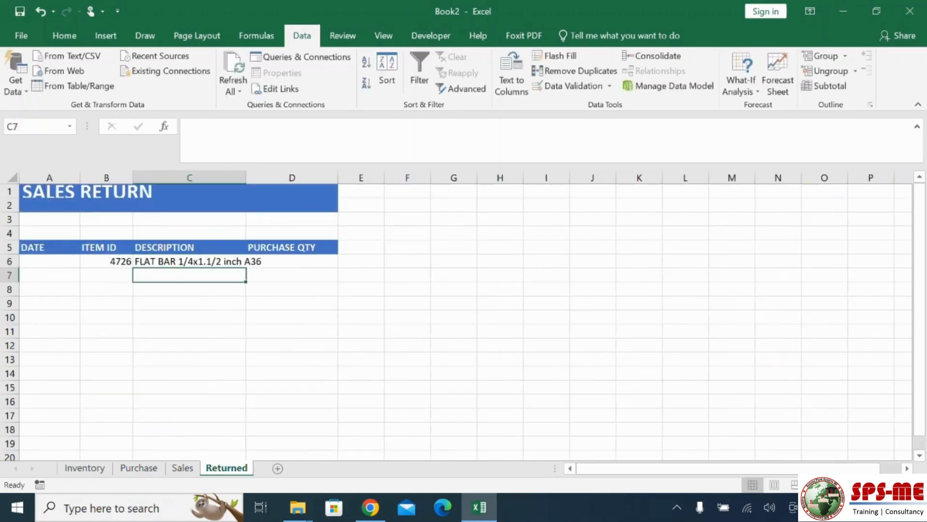
# - Wrap the VLOOKUP in C6 of the Returned sheet in IFERROR with "" as the value if error
pyautogui.click(189, 261)
pyautogui.click(193, 127)
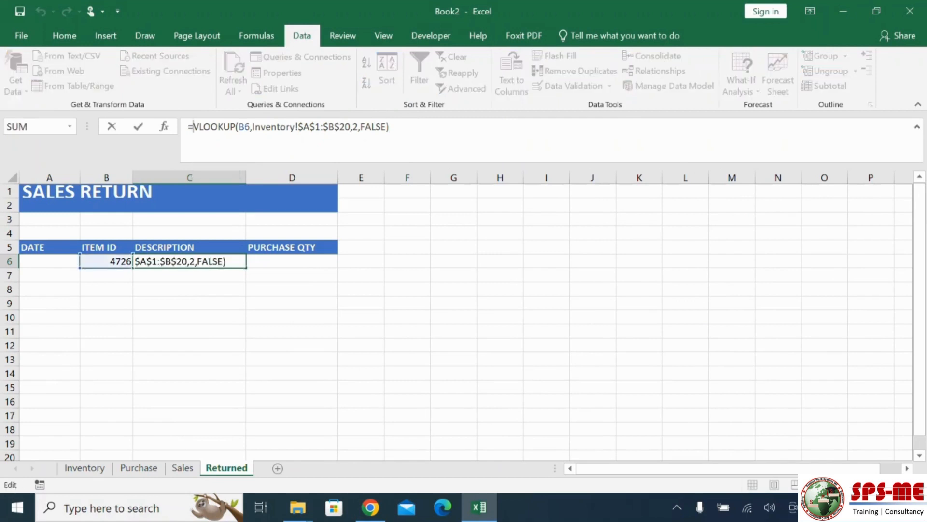
pyautogui.write('IF')
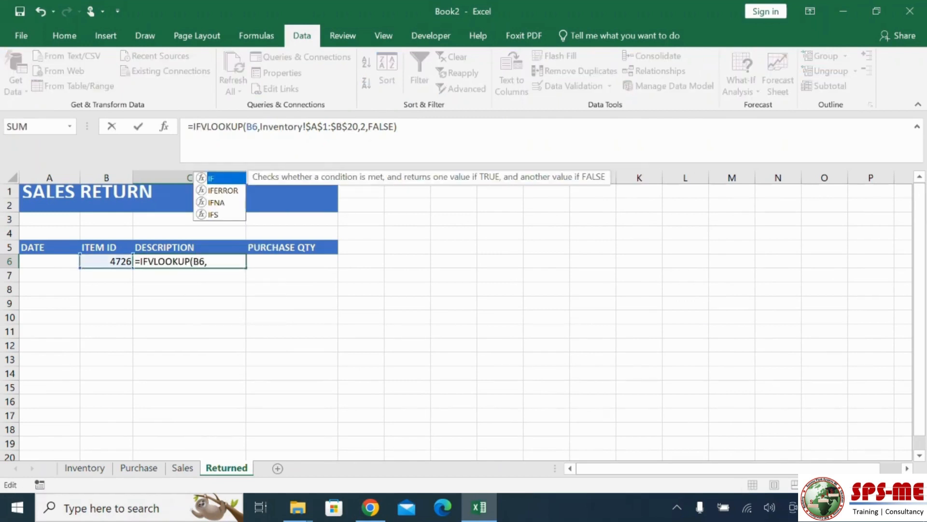
pyautogui.press('Down')
pyautogui.press('Tab')
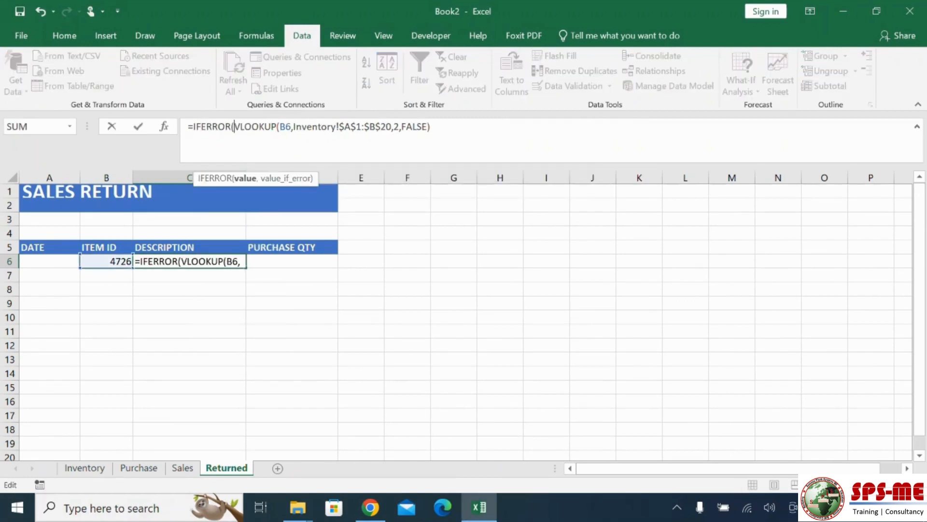
pyautogui.click(431, 126)
pyautogui.write(',')
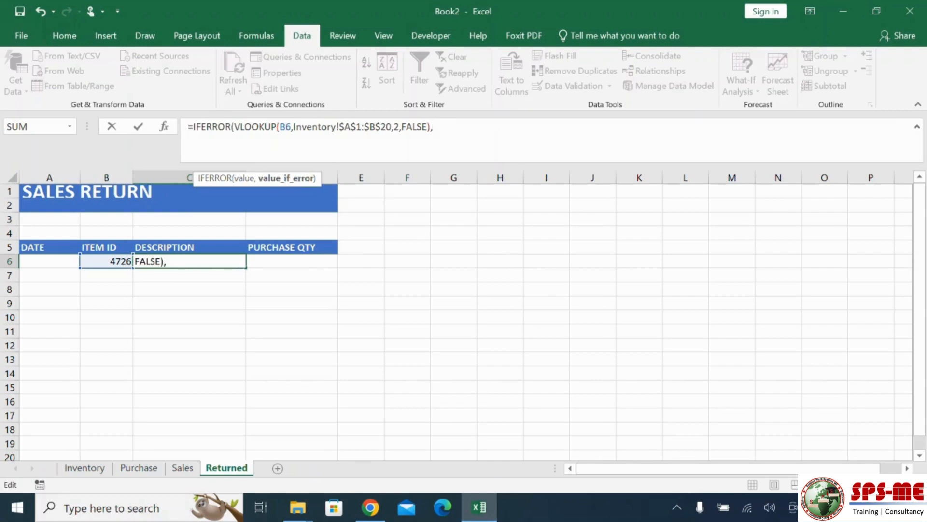
pyautogui.write('"")')
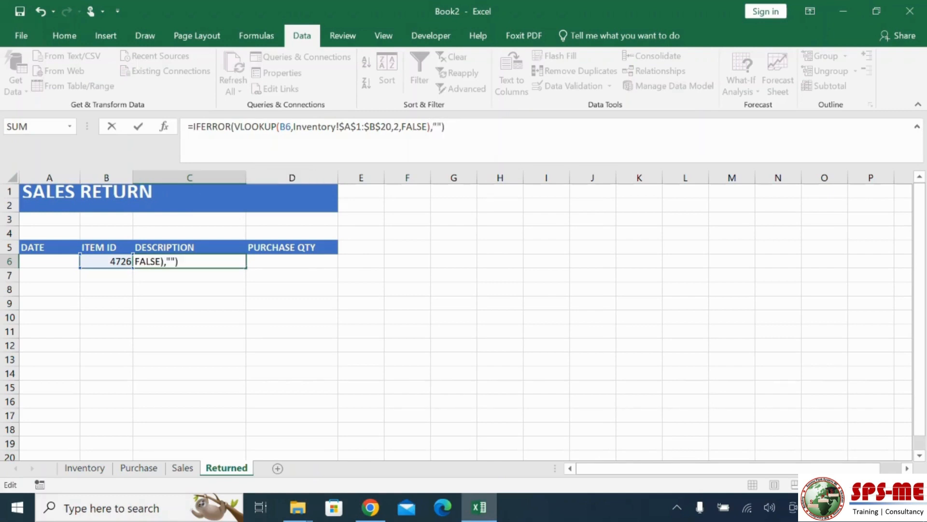
pyautogui.press('Return')
# - Widen columns C and D of the Returned sheet and replace the header in D5 with RETURN QTY
pyautogui.moveTo(246, 177); pyautogui.dragTo(266, 177)
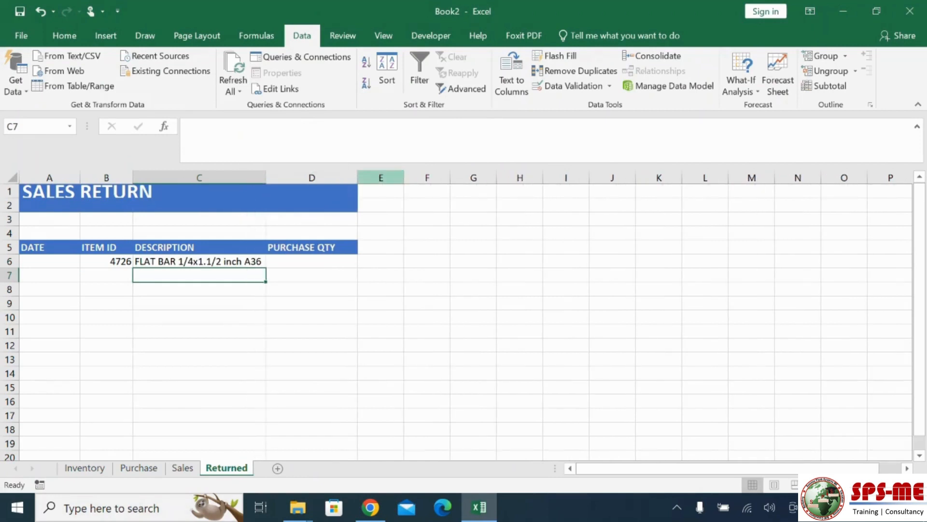
pyautogui.moveTo(358, 177); pyautogui.dragTo(371, 177)
pyautogui.click(318, 248)
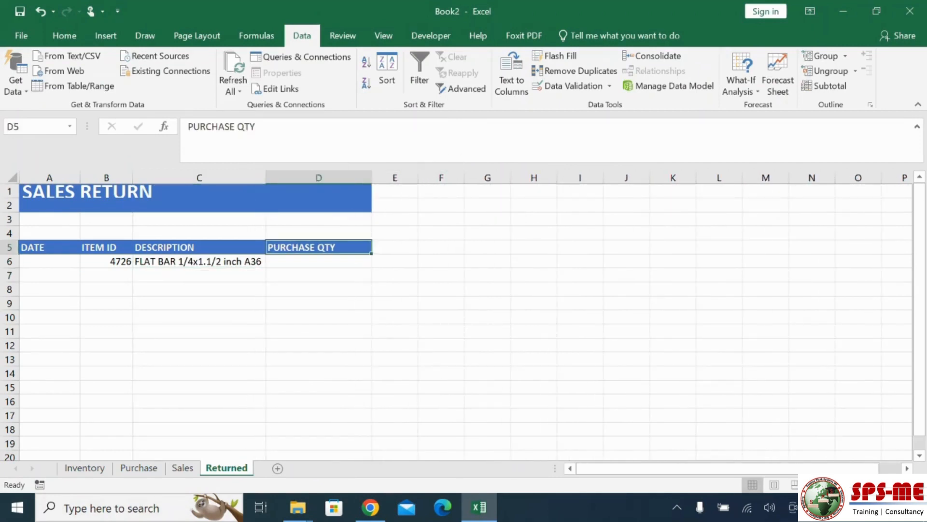
pyautogui.write('RE')
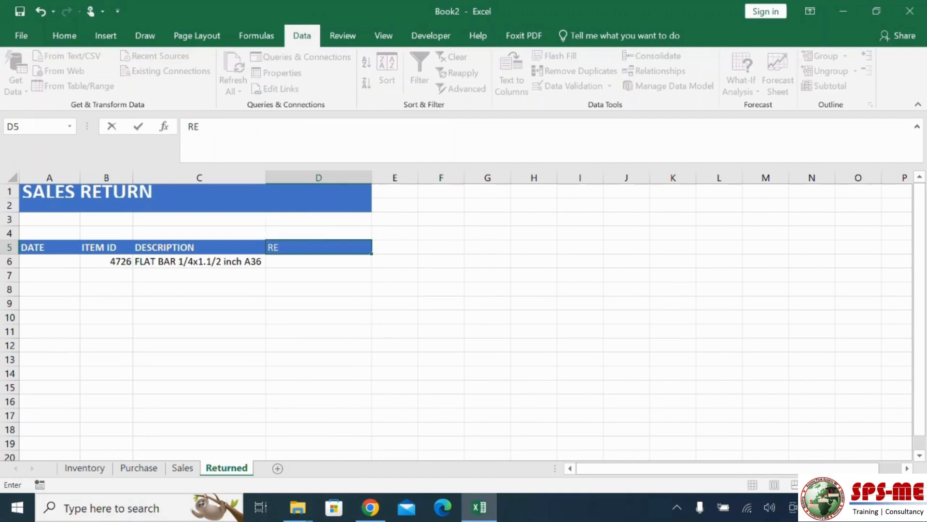
pyautogui.write('TURN QTY')
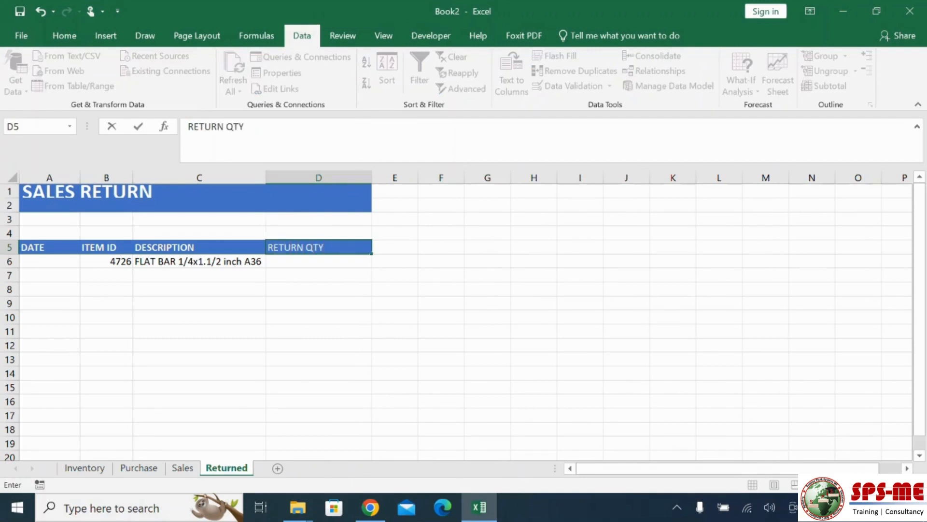
pyautogui.press('Return')
# - Fill in row 6 of the Returned sheet with a return quantity of 50 and the date 02-02-2024
pyautogui.write('50')
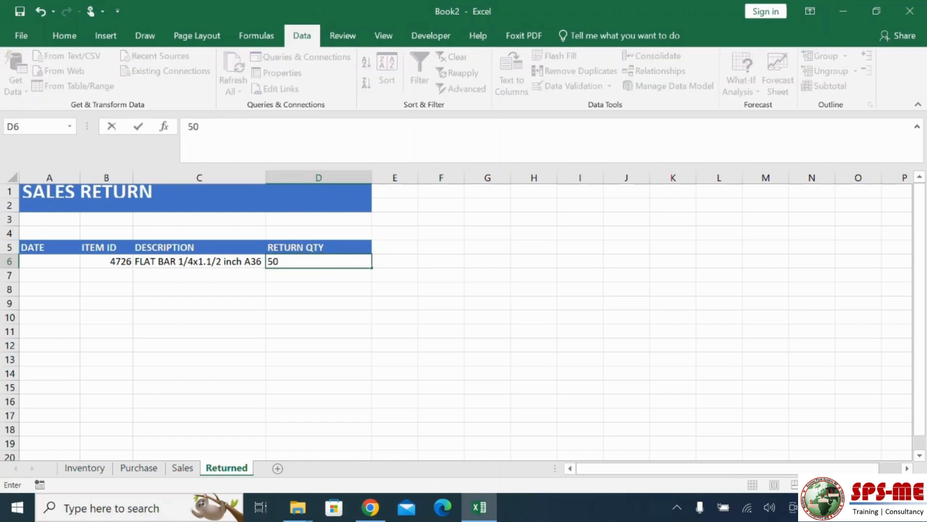
pyautogui.moveTo(441, 346); pyautogui.dragTo(441, 357)
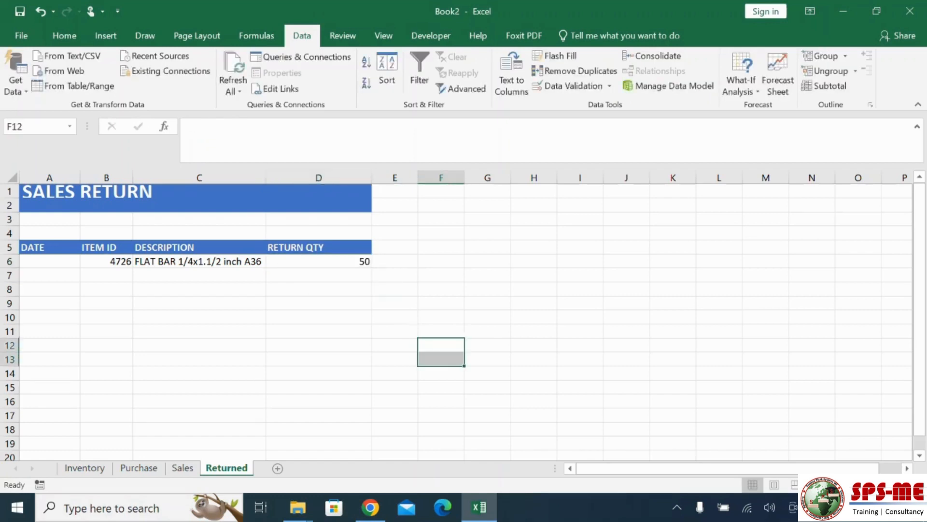
pyautogui.click(49, 261)
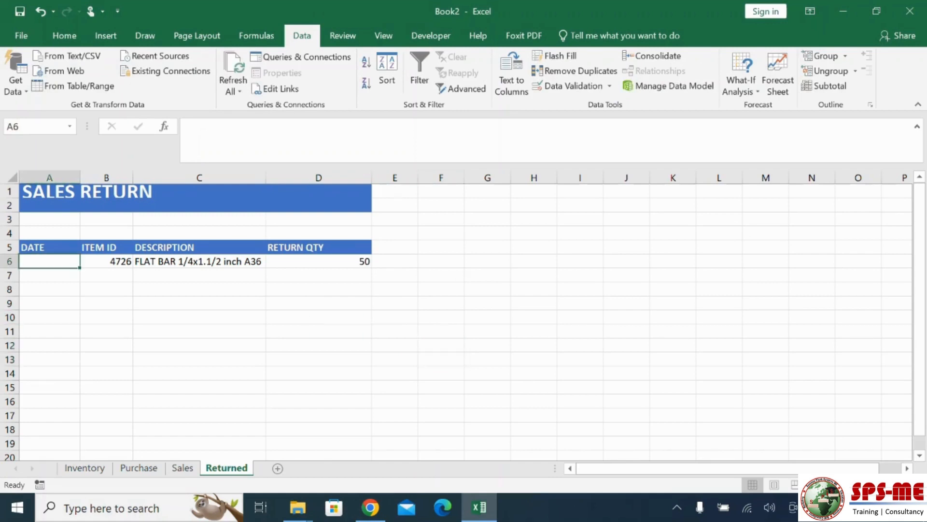
pyautogui.write('02-0')
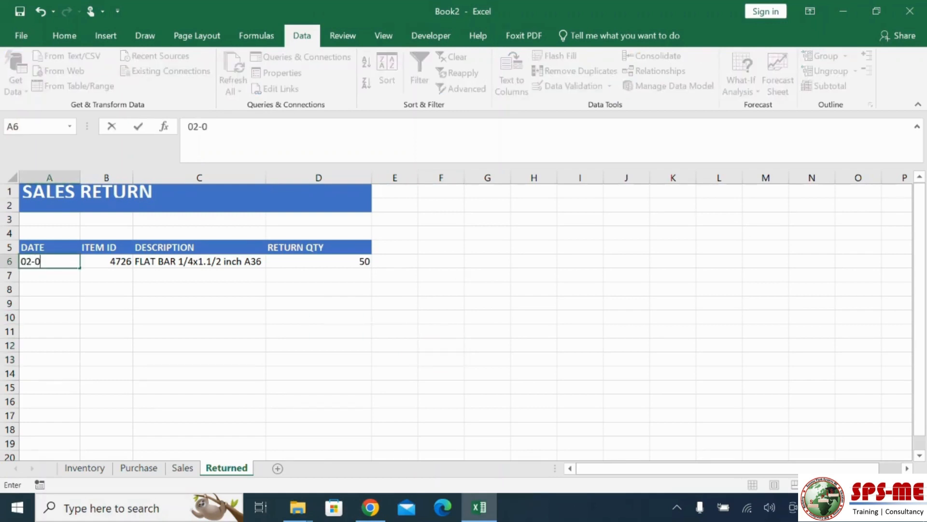
pyautogui.write('2-2024')
pyautogui.press('Return')
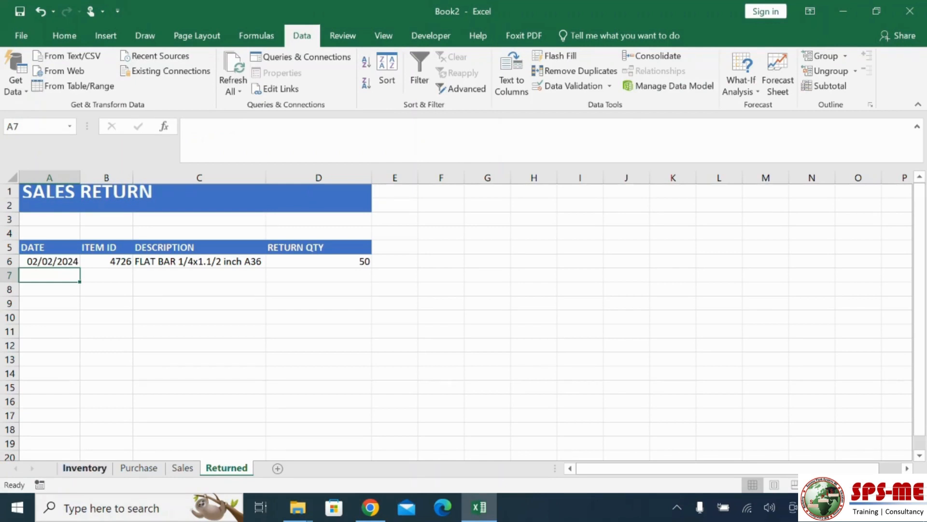
# - Start a SUMIF formula in K2 of the Inventory sheet with Returned!$B:$B as the absolute range
pyautogui.click(85, 467)
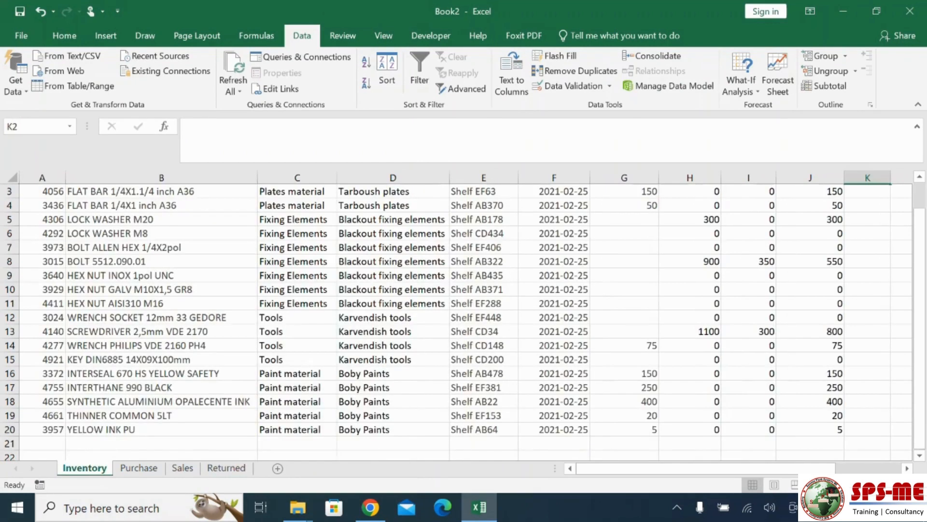
pyautogui.scroll(1, 464, 319)
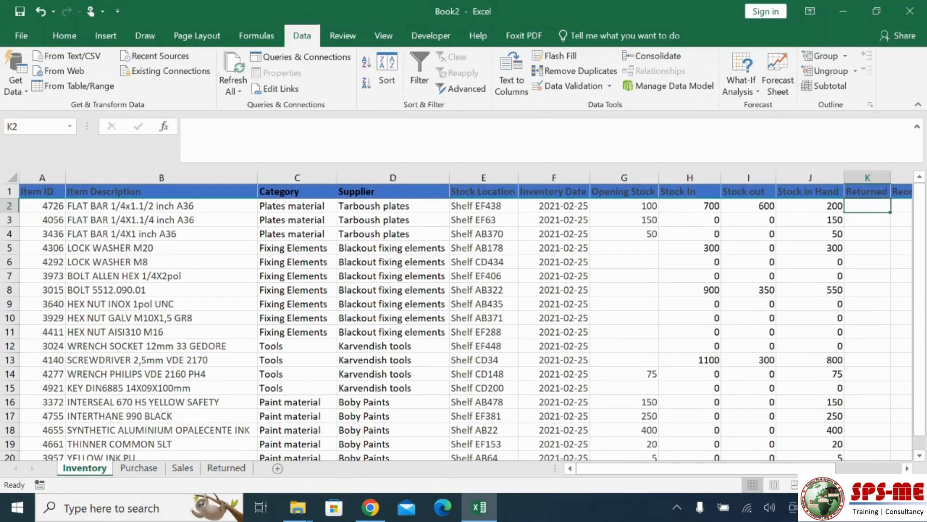
pyautogui.write('=SUM')
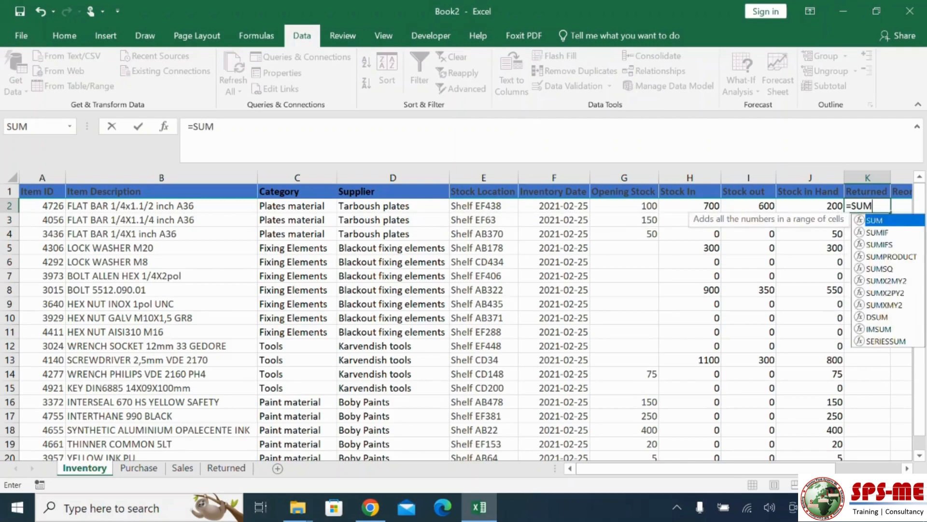
pyautogui.write('IF(')
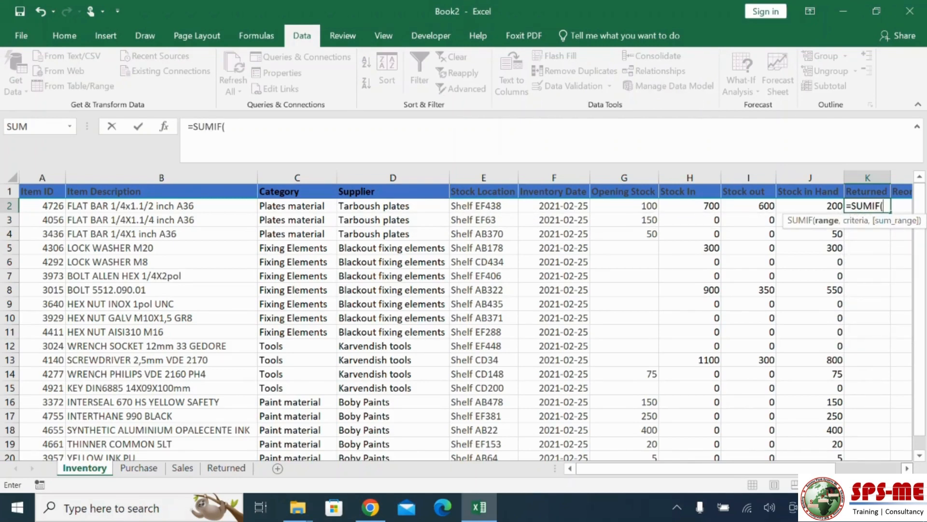
pyautogui.hscroll(4, 853, 219)
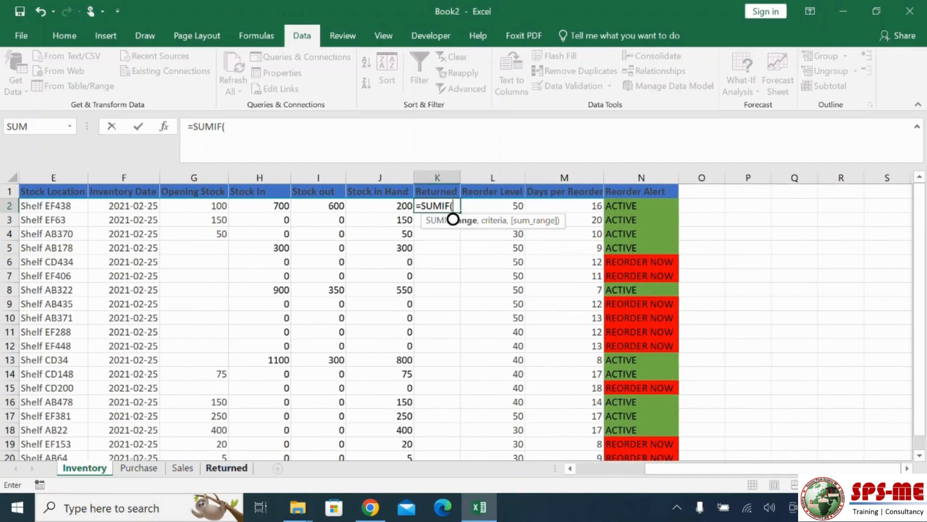
pyautogui.click(226, 467)
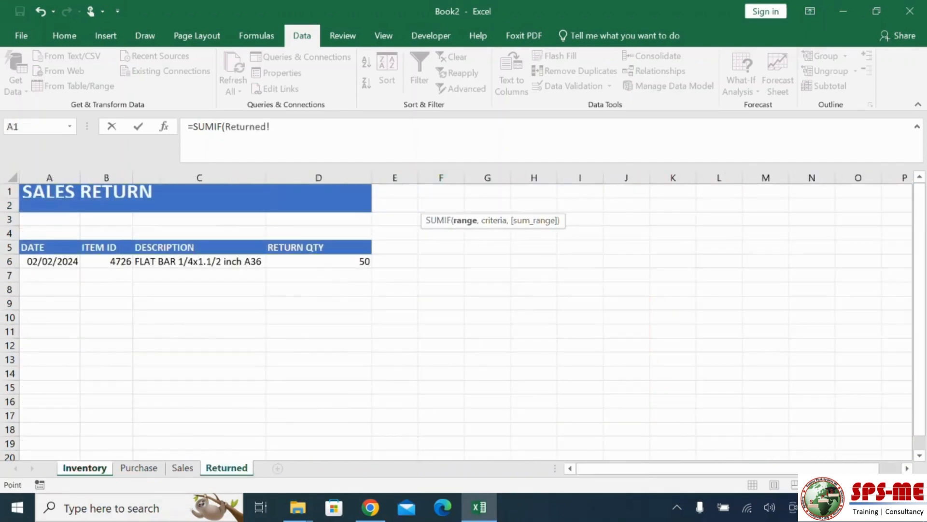
pyautogui.click(107, 177)
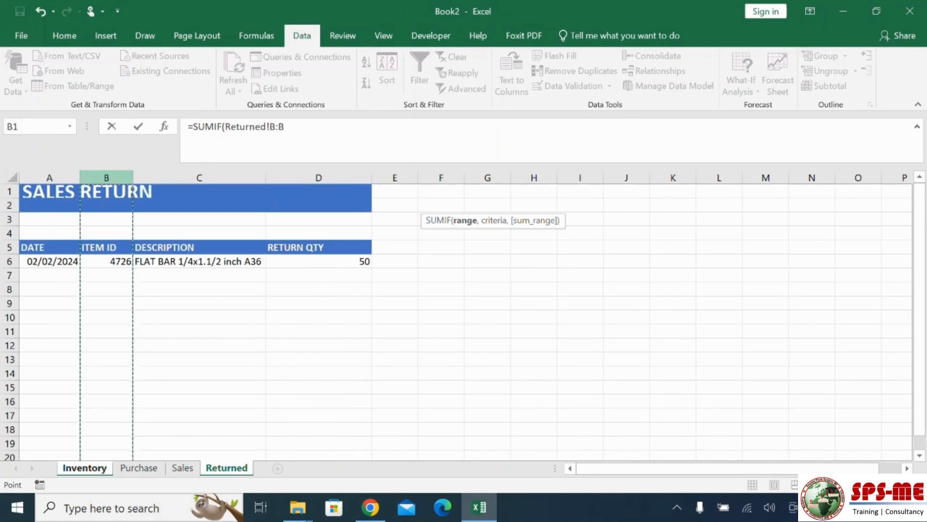
pyautogui.press('F4')
pyautogui.write(',')
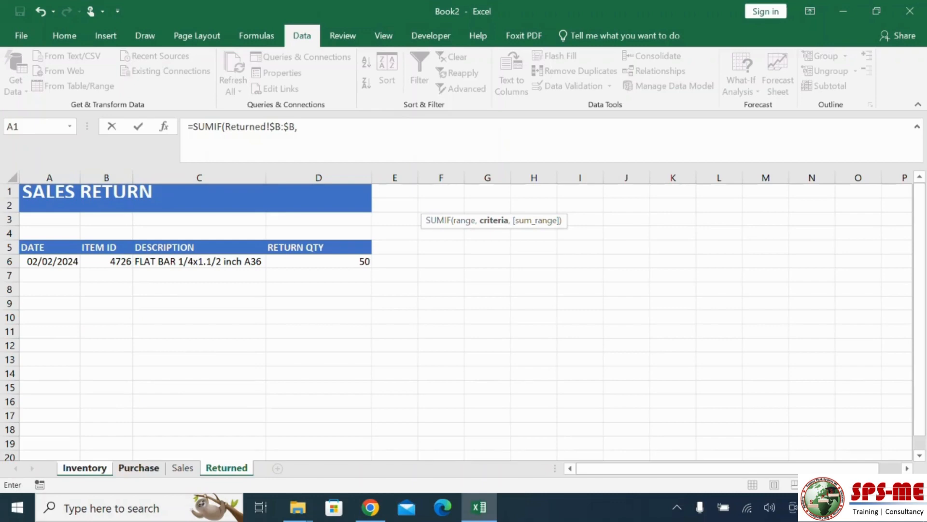
# - Add the item IDs Inventory!$A$2:$A$20 as the absolute criteria of the SUMIF in K2
pyautogui.click(84, 467)
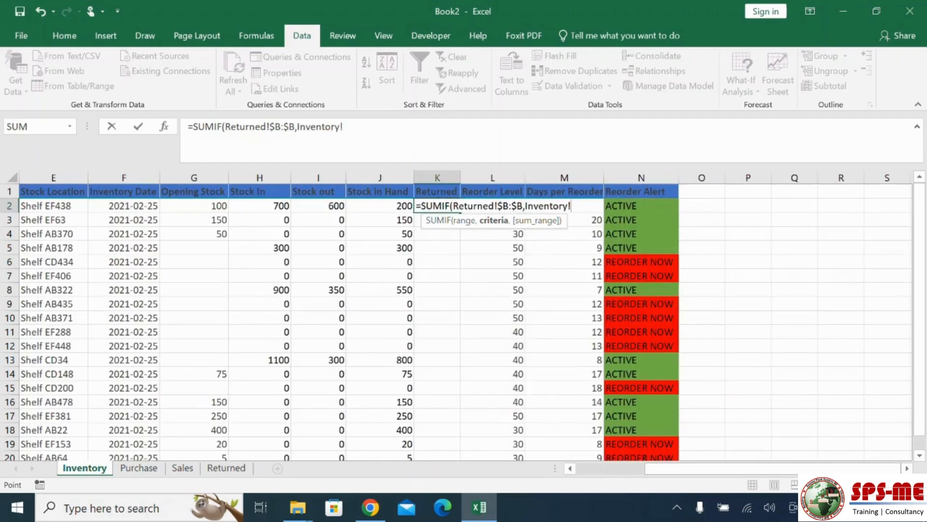
pyautogui.moveTo(676, 468); pyautogui.dragTo(606, 468)
pyautogui.moveTo(43, 205); pyautogui.dragTo(53, 429)
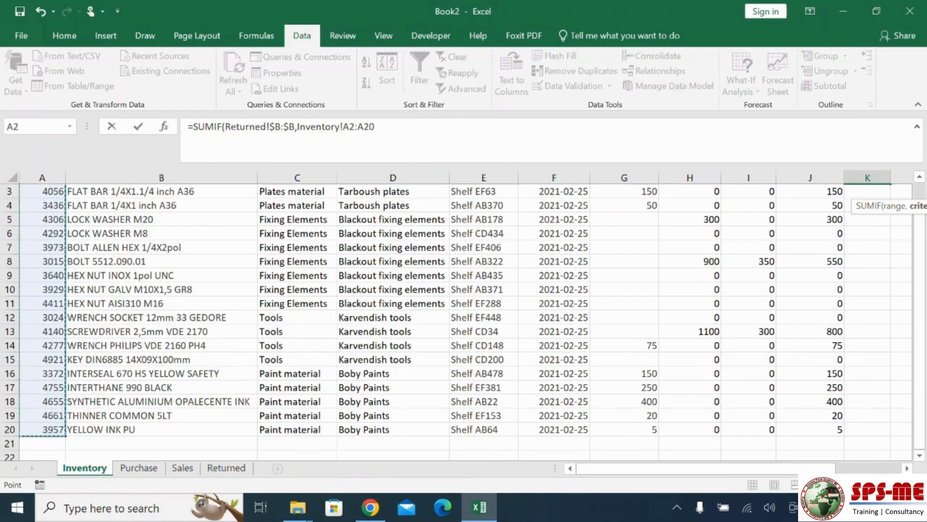
pyautogui.press('F4')
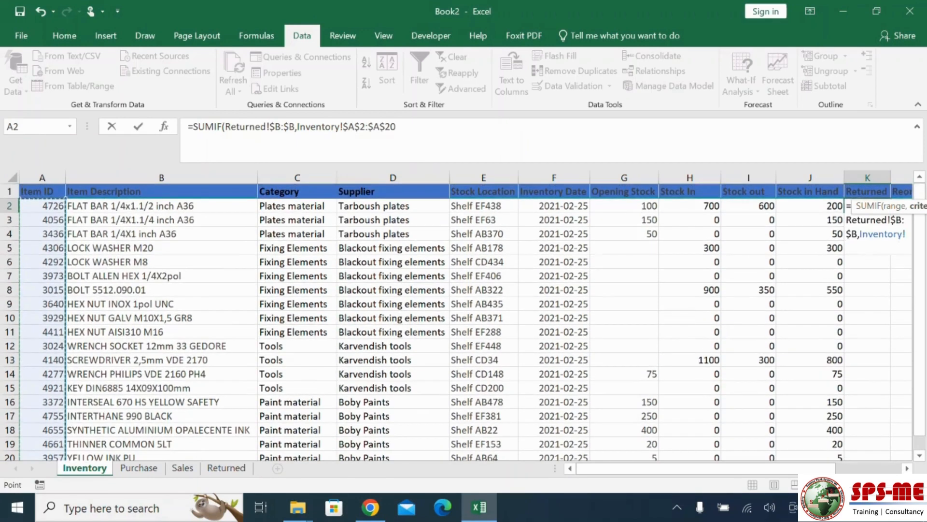
pyautogui.write(',')
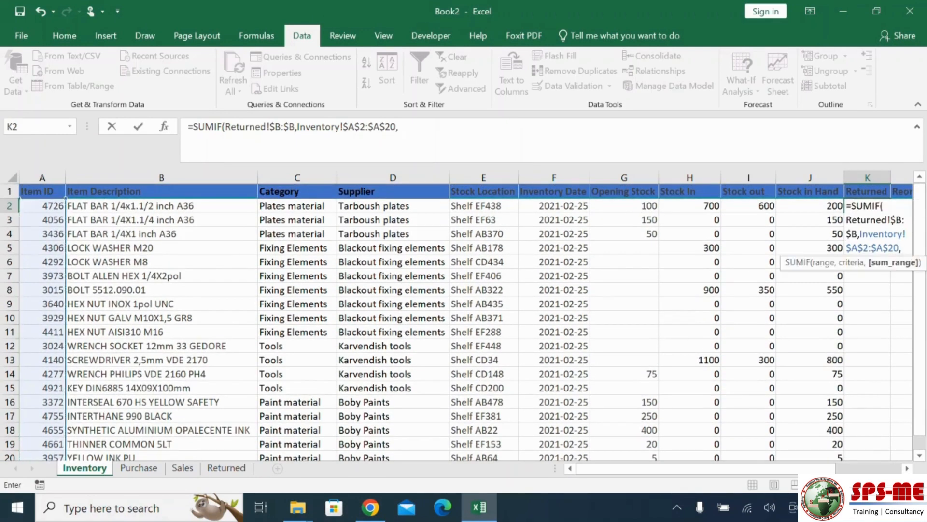
# - Complete the SUMIF in K2 with Returned!$D:$D as the absolute sum range
pyautogui.click(226, 467)
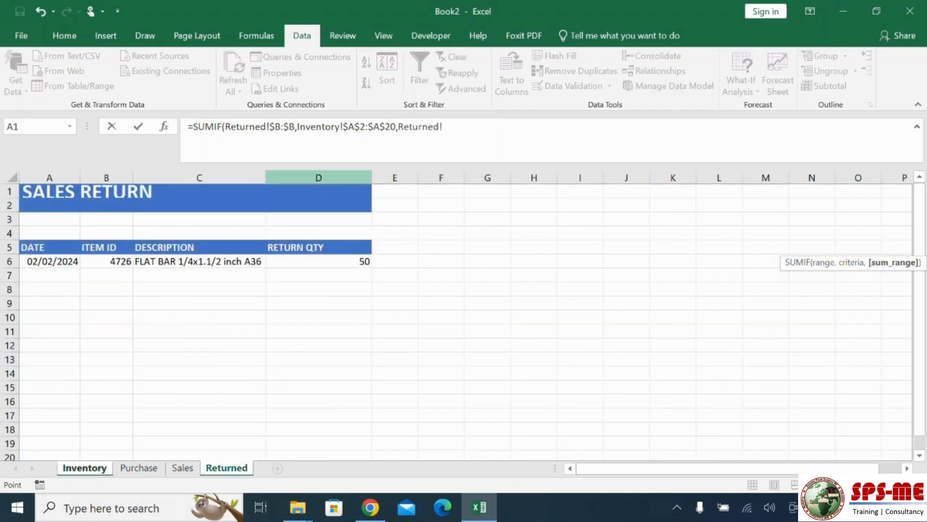
pyautogui.click(319, 178)
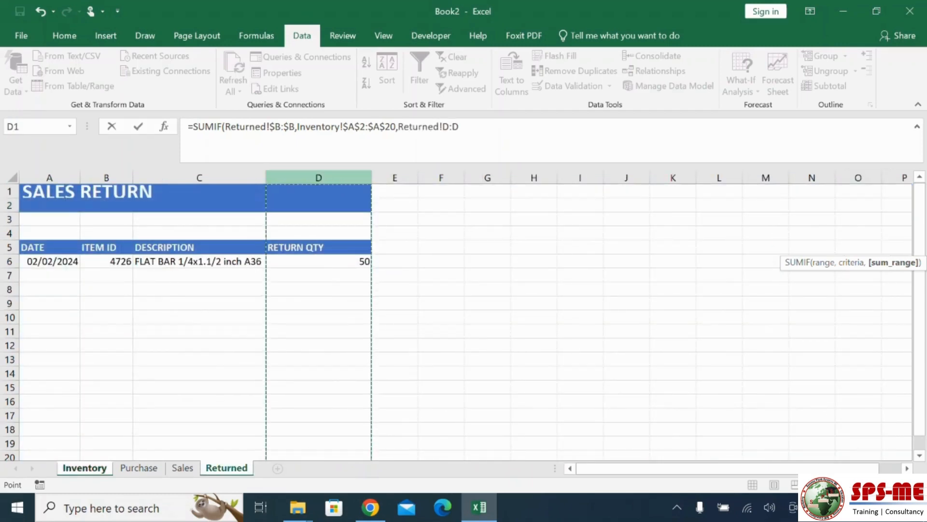
pyautogui.press('F4')
pyautogui.write(')')
pyautogui.press('Return')
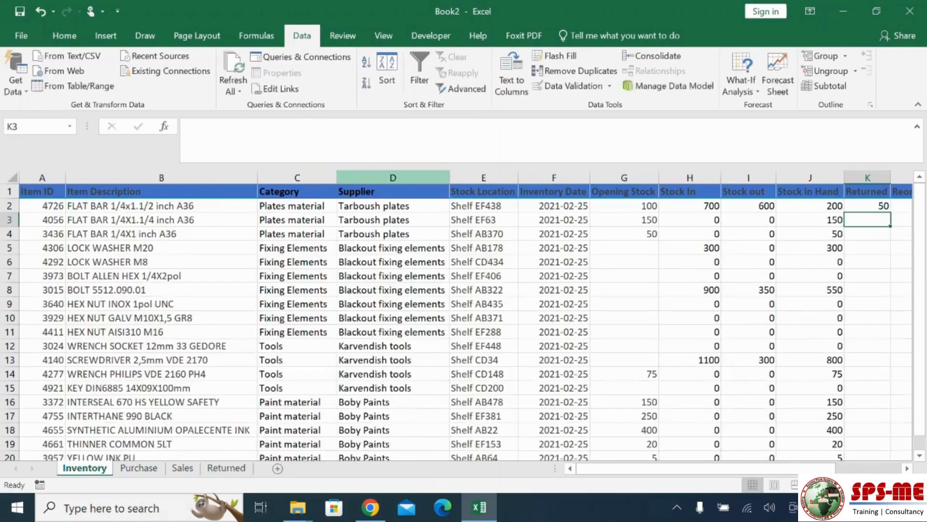
# - Fill the SUMIF formula from K2 down the Returned column to the last inventory item in row 20
pyautogui.click(868, 206)
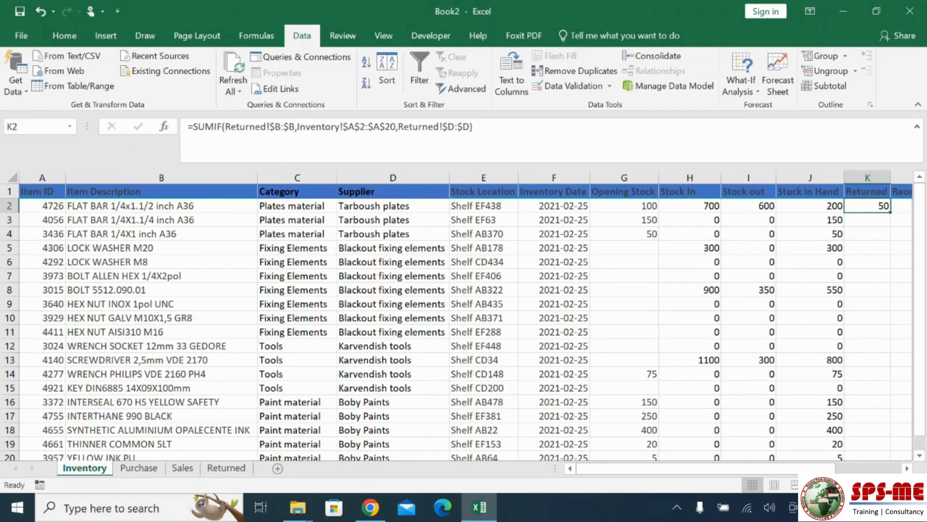
pyautogui.doubleClick(891, 211)
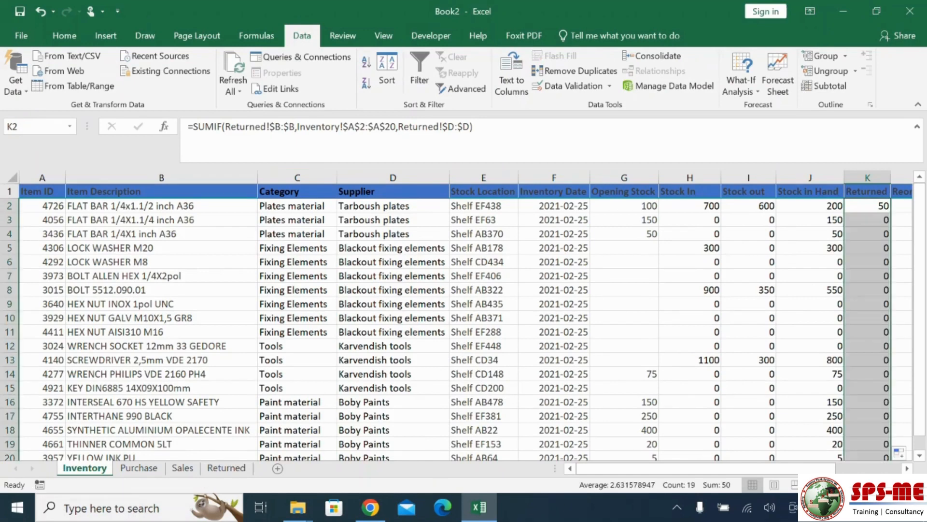
pyautogui.scroll(-2, 463, 322)
pyautogui.scroll(2, 463, 322)
pyautogui.moveTo(705, 468); pyautogui.dragTo(771, 468)
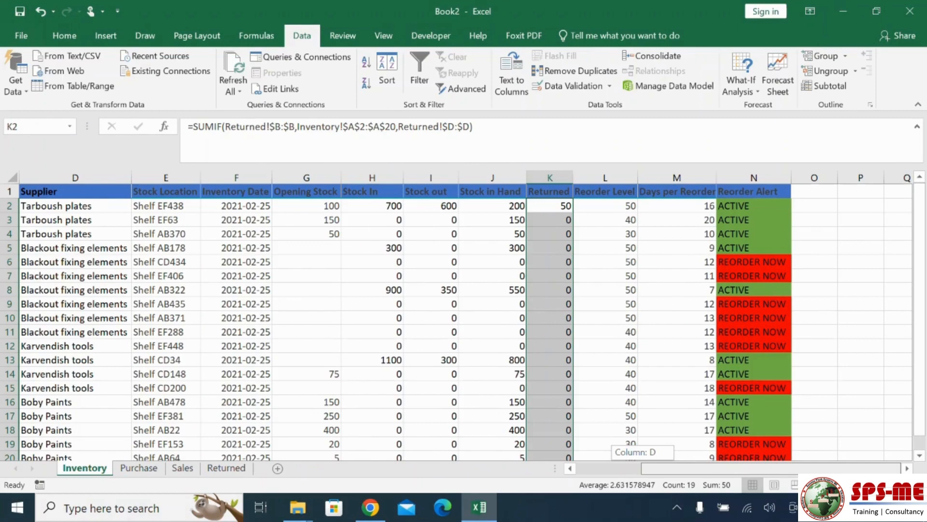
pyautogui.moveTo(771, 468); pyautogui.dragTo(705, 468)
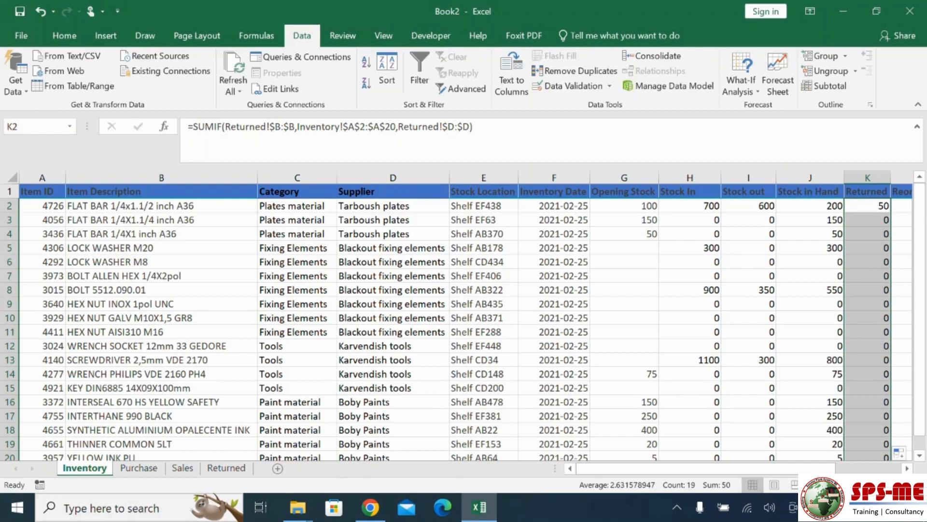
pyautogui.click(676, 507)
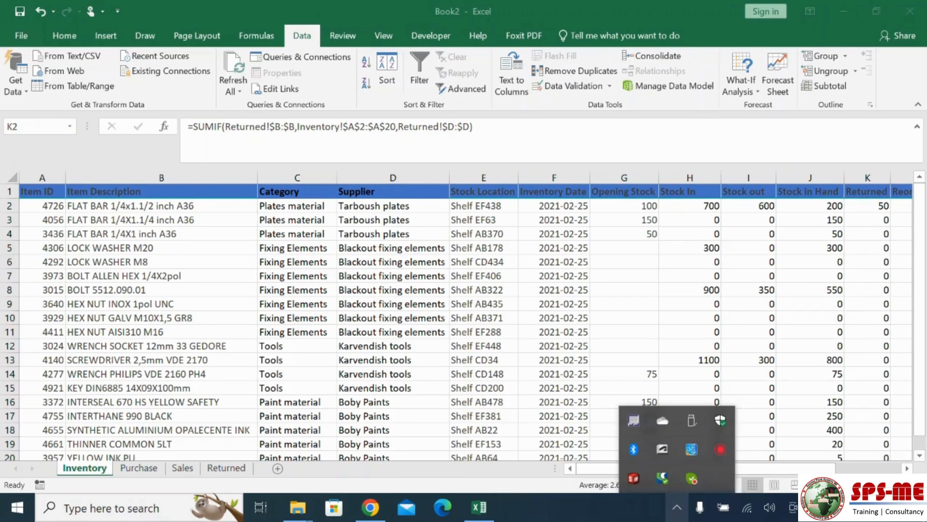
pyautogui.click(721, 449)
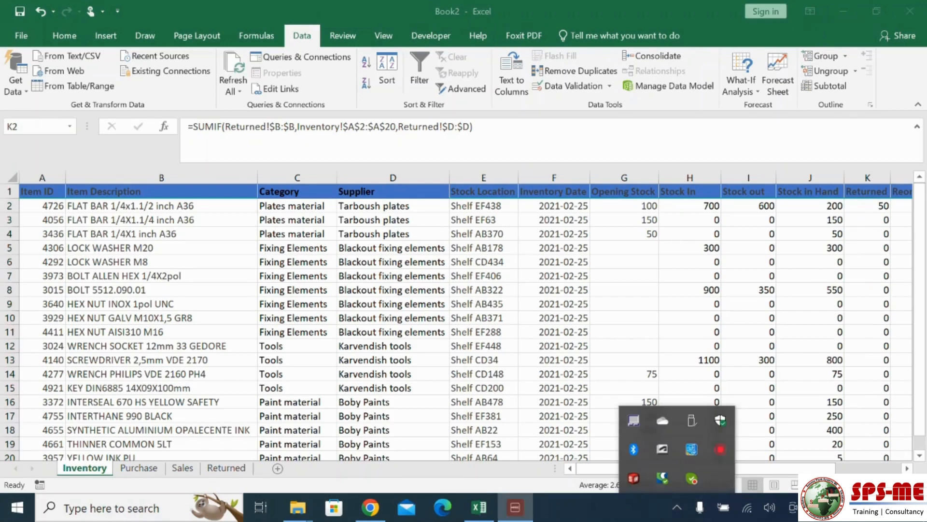